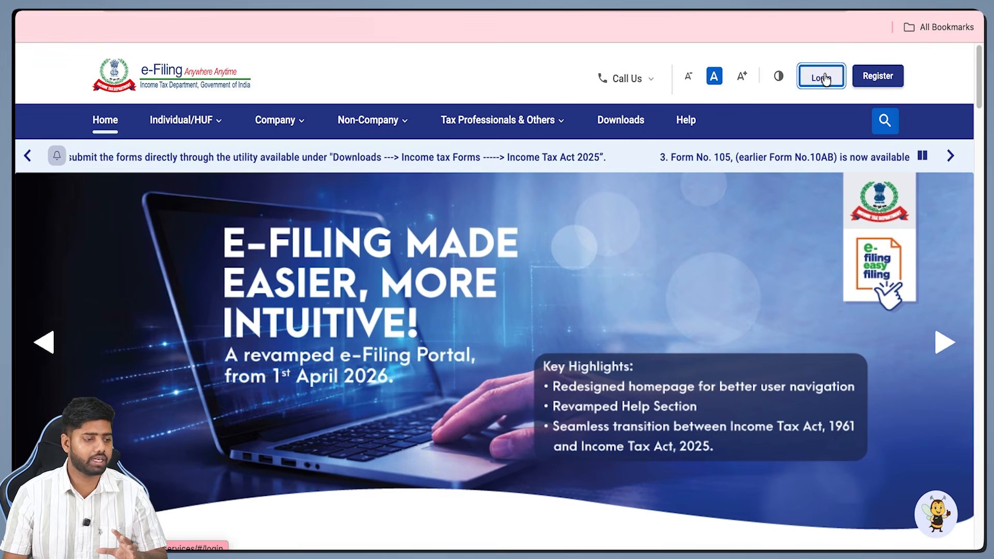
- Open the e-Filing login page and mark the user ID, password and continue areas with the annotation pen
click(832, 78)
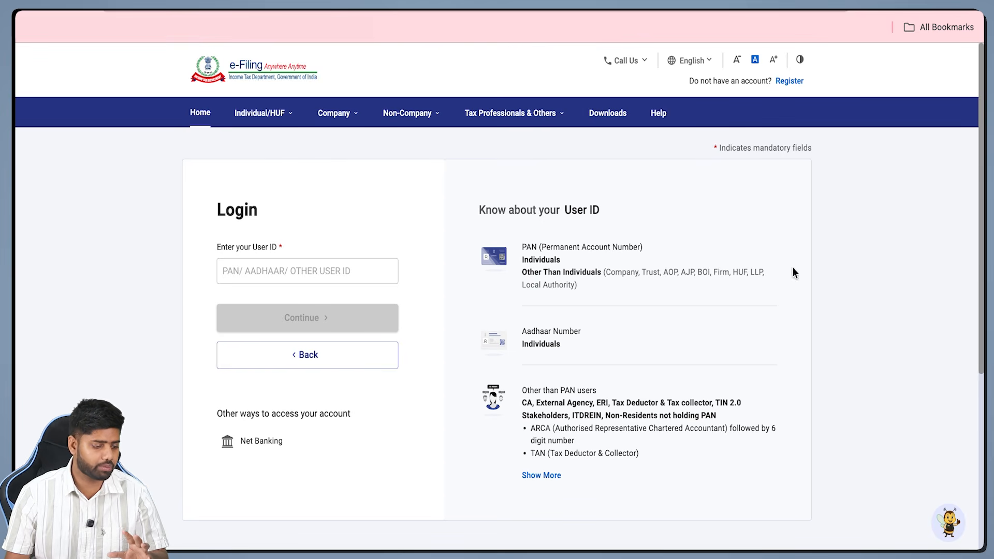
key(ctrl+alt+g)
drag(324, 269, 365, 238)
mouse_move(334, 308)
mouse_down()
mouse_move(347, 326)
mouse_move(371, 290)
mouse_up()
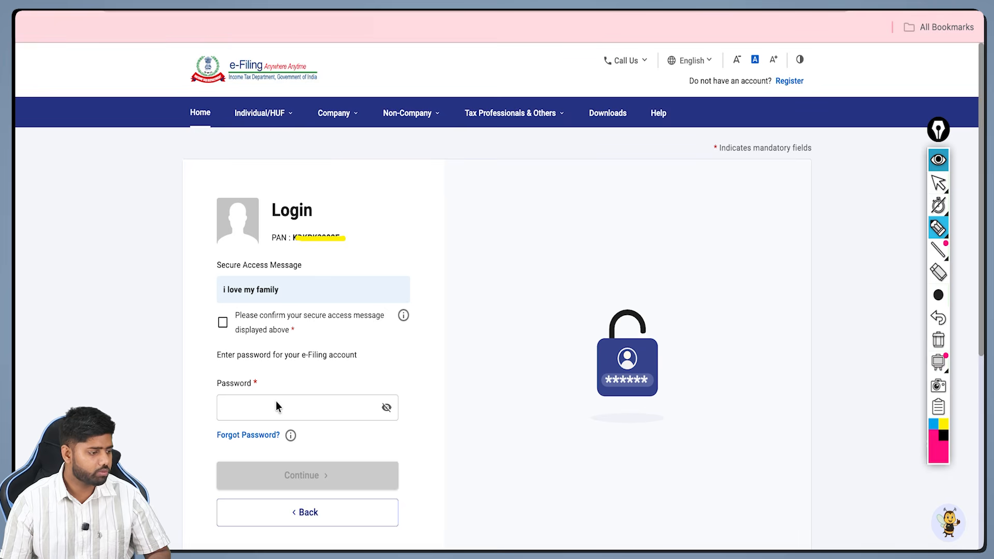
drag(275, 400, 294, 395)
mouse_move(320, 451)
mouse_down()
mouse_move(326, 472)
mouse_move(334, 466)
mouse_up()
- Mark the return-filing panel, the profile name, the File Now option and the contact details on the dashboard with the pen
drag(575, 261, 634, 218)
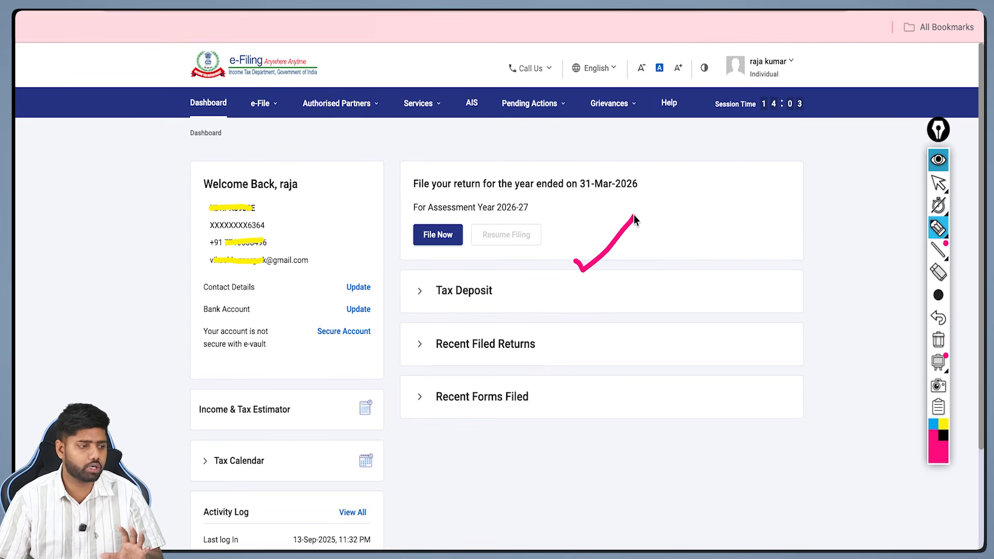
drag(794, 71, 806, 66)
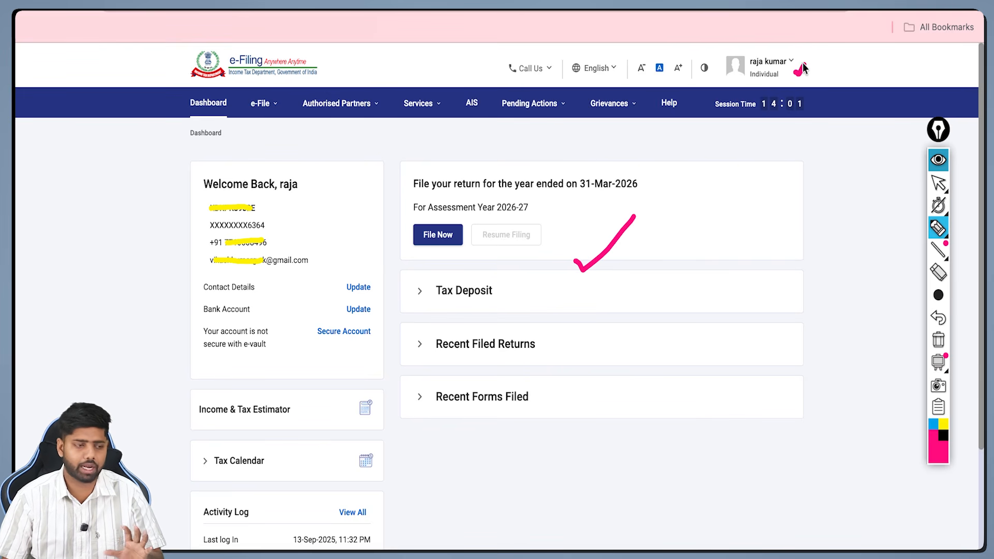
mouse_move(443, 285)
mouse_down()
mouse_move(436, 251)
mouse_move(432, 272)
mouse_up()
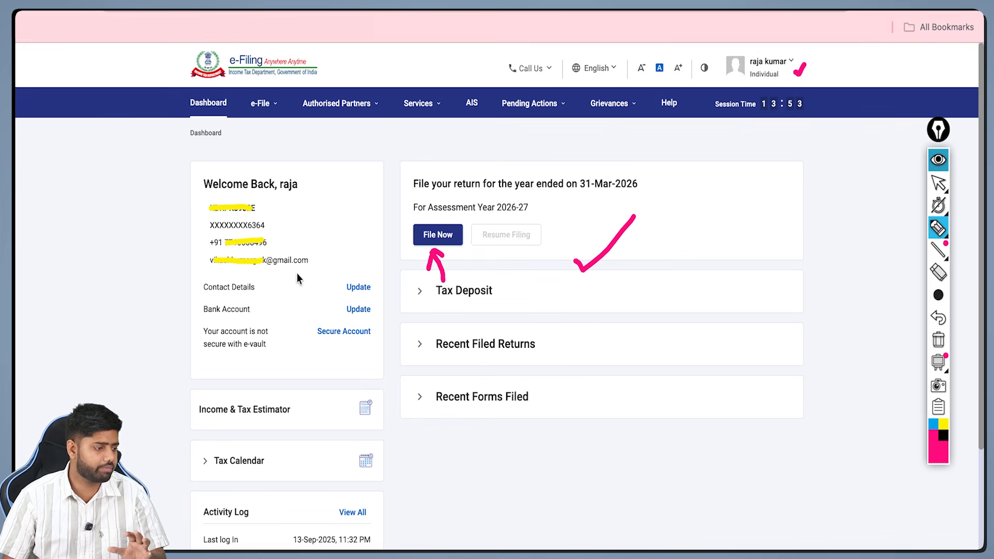
mouse_move(308, 285)
mouse_down()
mouse_move(335, 281)
mouse_move(323, 295)
mouse_up()
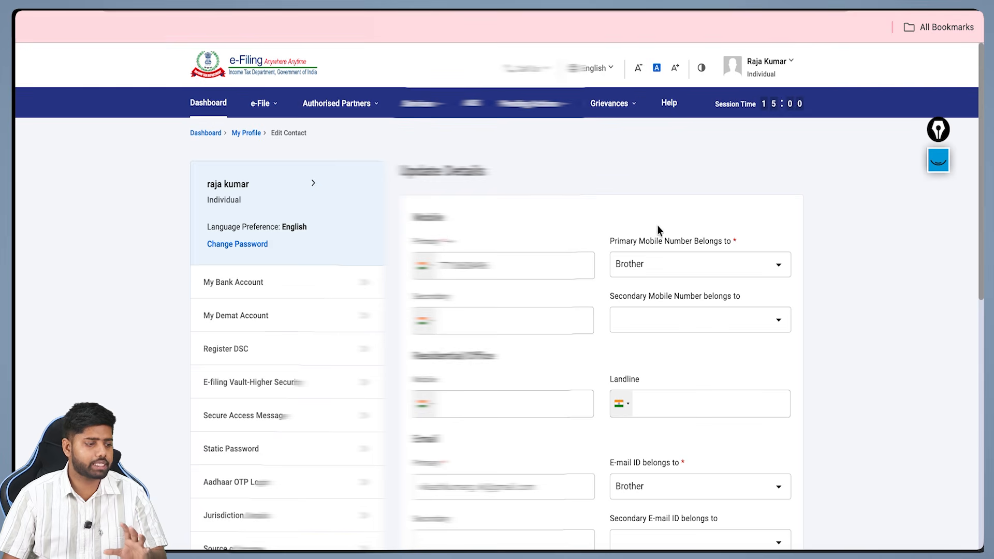
- Review the mobile, e-mail and address fields on the Update Details page of the profile
scroll(676, 233, down, 3)
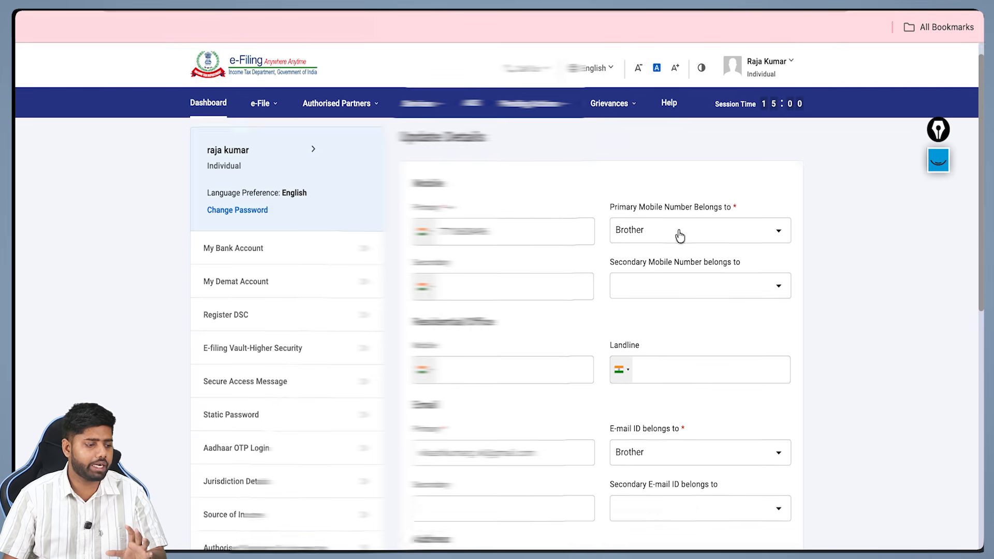
scroll(679, 229, down, 5)
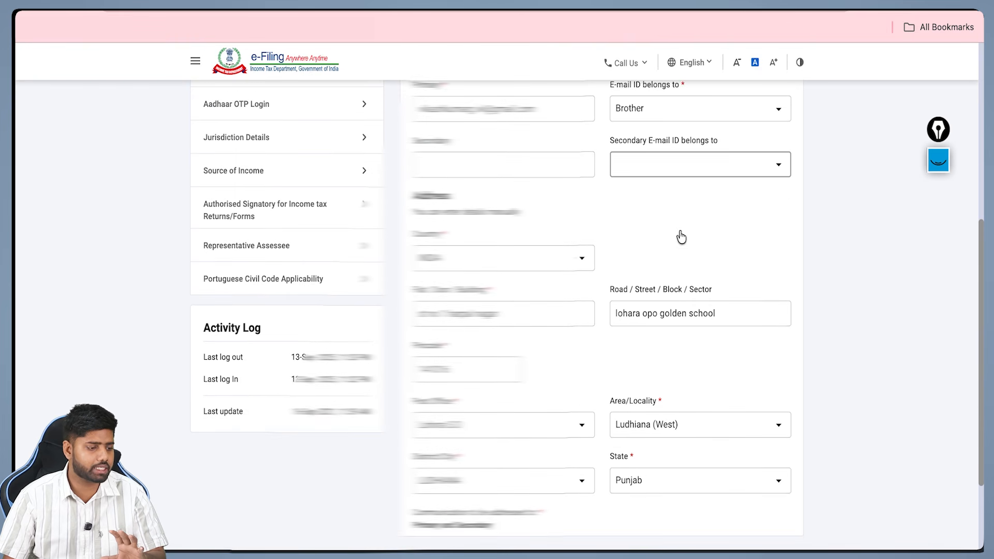
scroll(680, 230, up, 10)
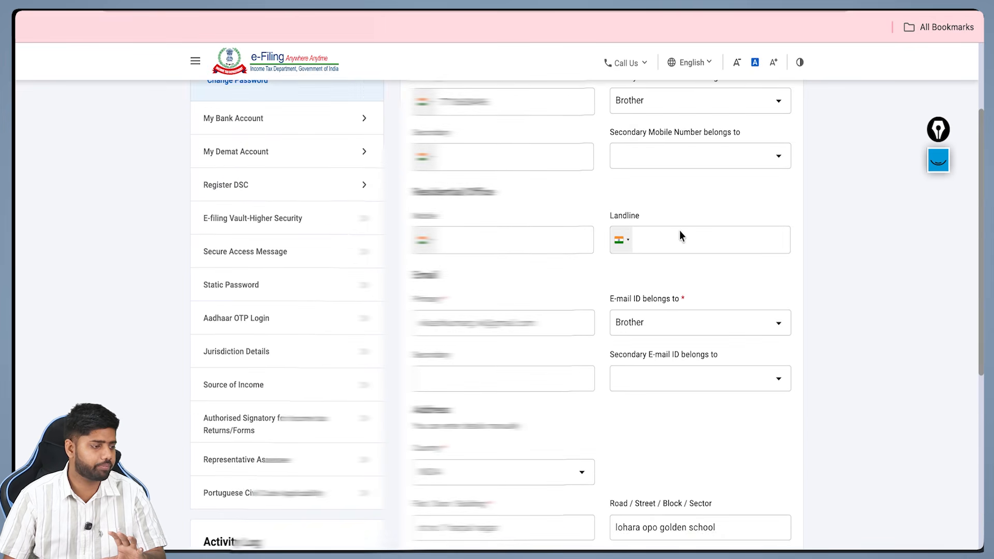
- Open My Bank Accounts, mark the first account's Nominate for refund setting, and replace the ink with a tick beside the accounts
click(262, 281)
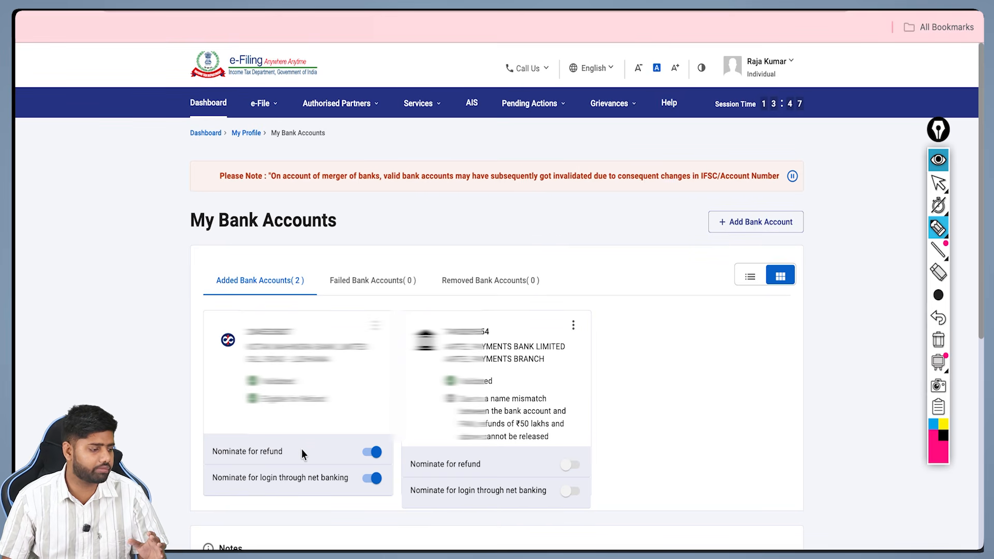
mouse_move(300, 451)
mouse_down()
mouse_move(382, 445)
mouse_move(358, 446)
mouse_move(366, 473)
mouse_move(399, 445)
mouse_up()
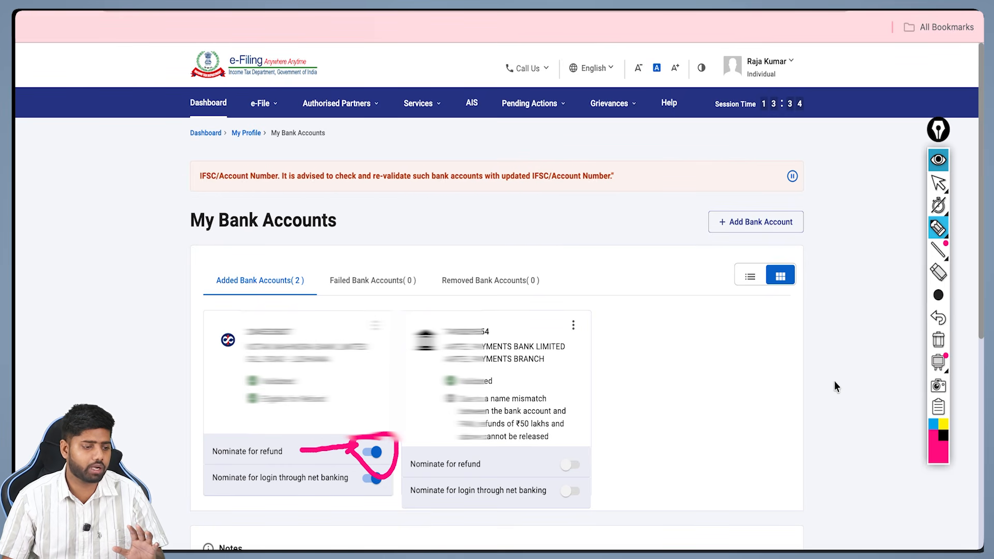
click(939, 340)
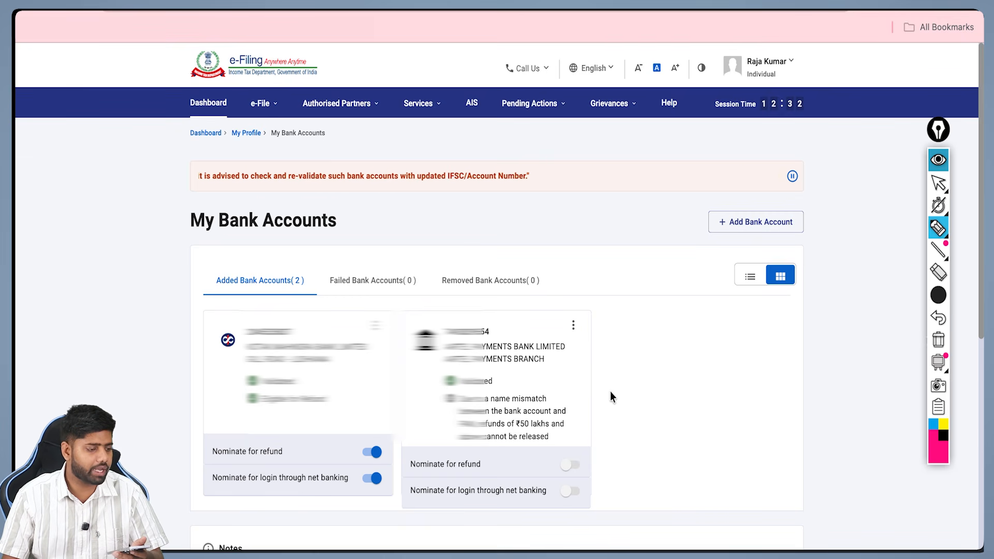
drag(609, 389, 677, 346)
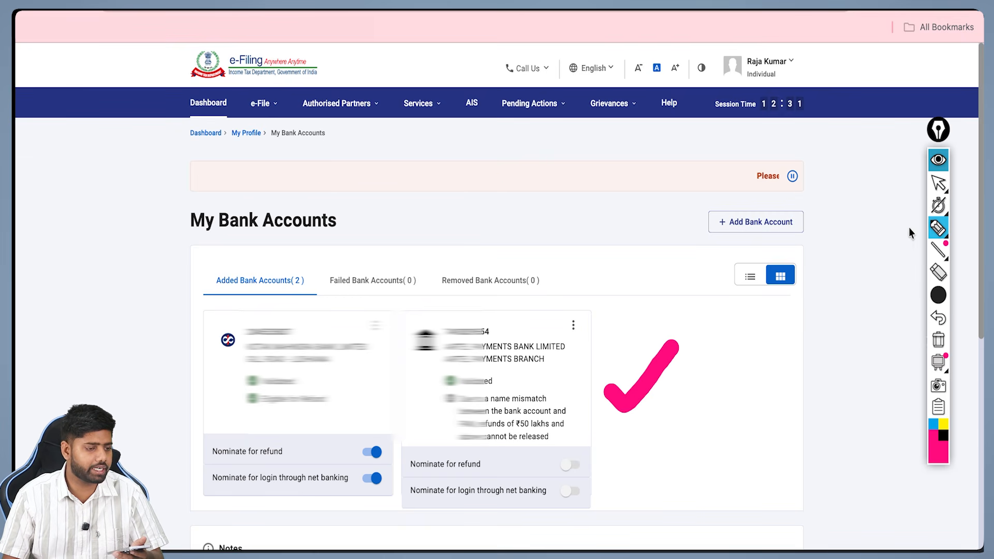
click(938, 129)
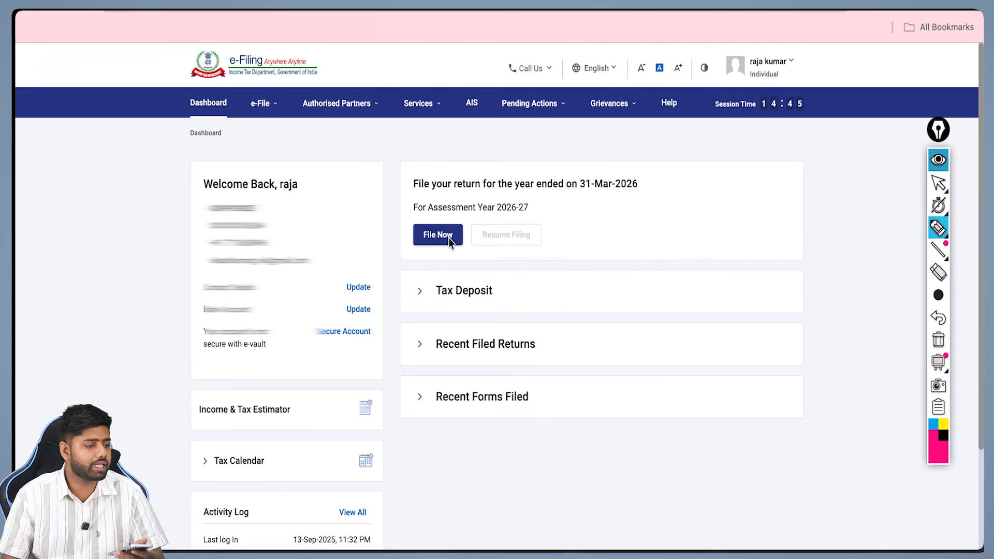
- Mark File Now and e-File with the pen and open the File Income Tax Return page
mouse_move(451, 246)
mouse_down()
mouse_move(464, 264)
mouse_move(475, 238)
mouse_up()
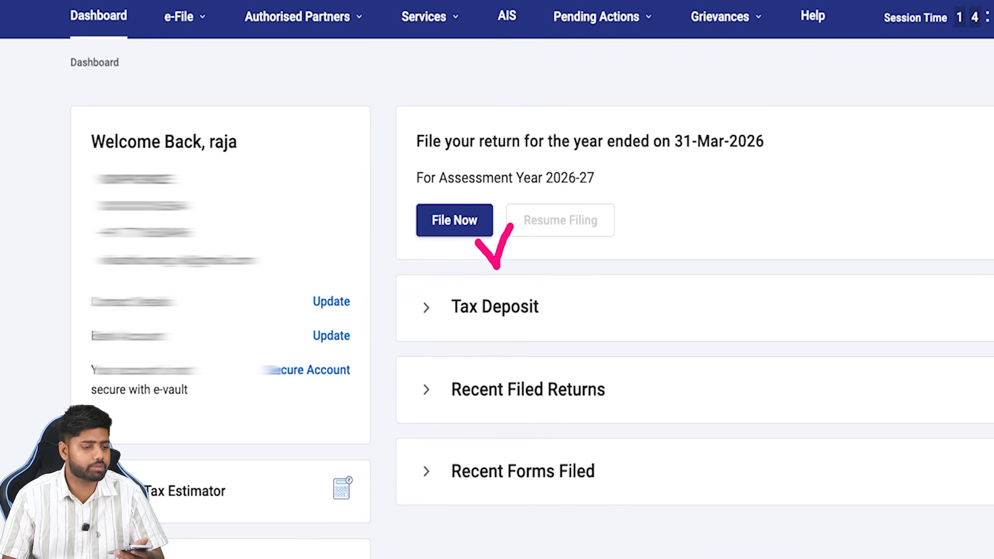
mouse_move(181, 45)
mouse_down()
mouse_move(204, 89)
mouse_move(178, 41)
mouse_up()
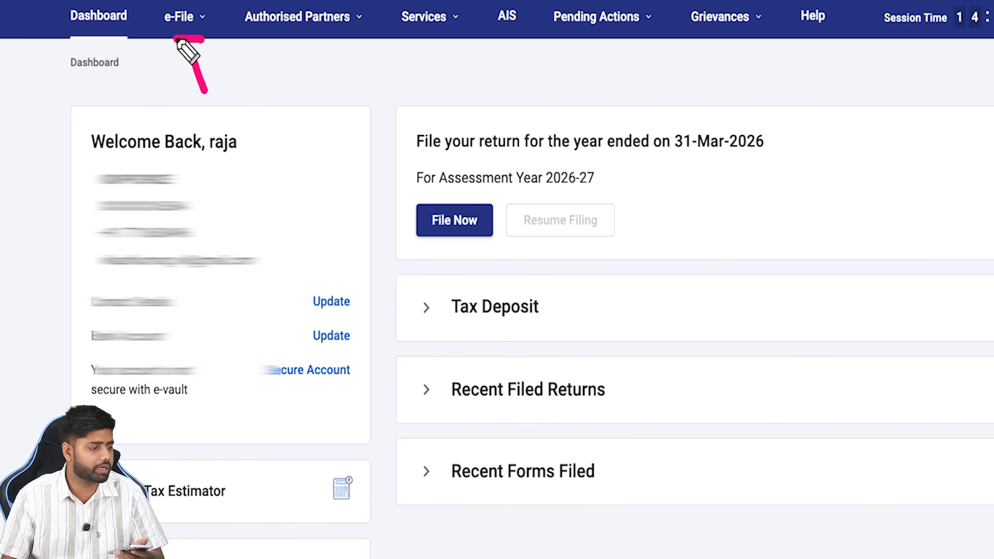
click(181, 21)
mouse_move(201, 51)
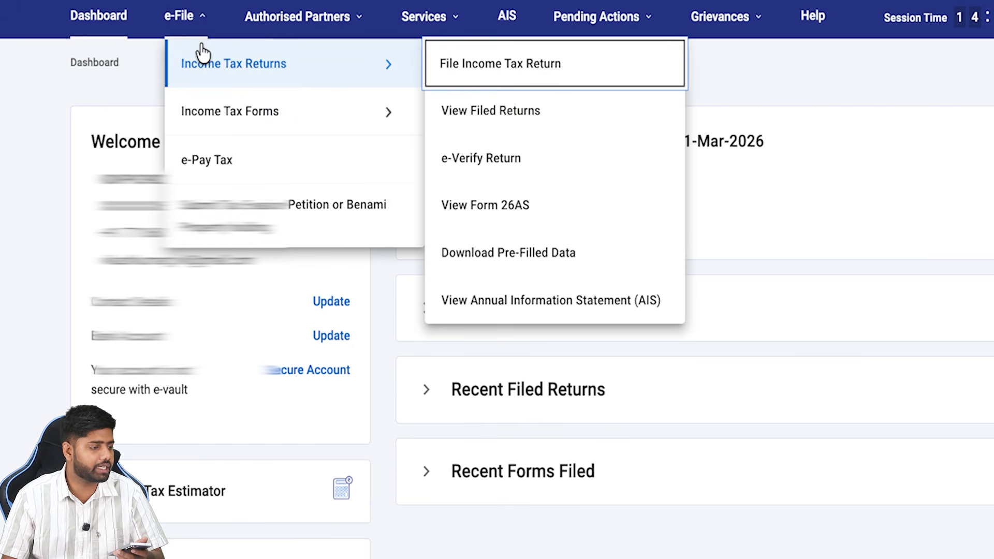
click(549, 73)
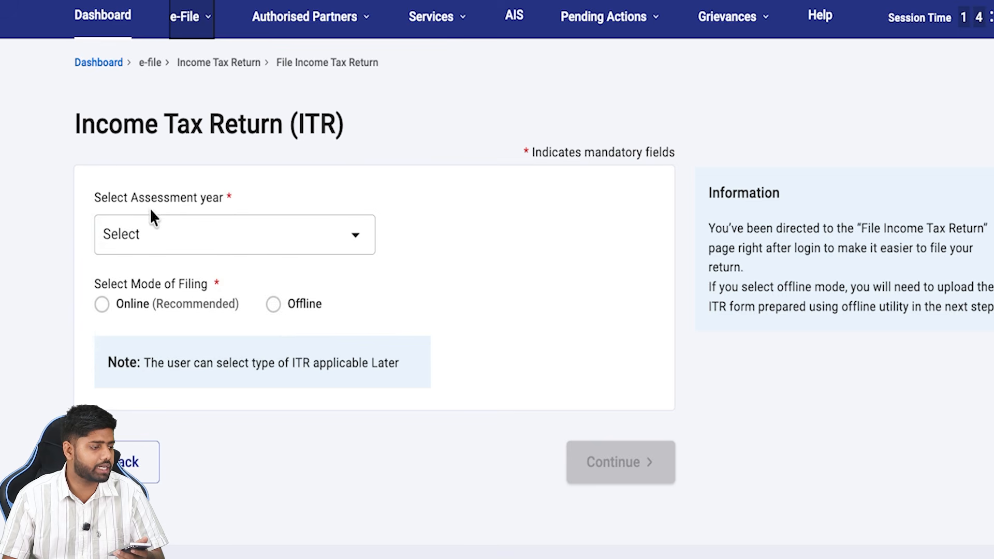
- Set the assessment year to 2026-27 (Current A.Y.) and the mode of filing to Online, and continue
click(160, 228)
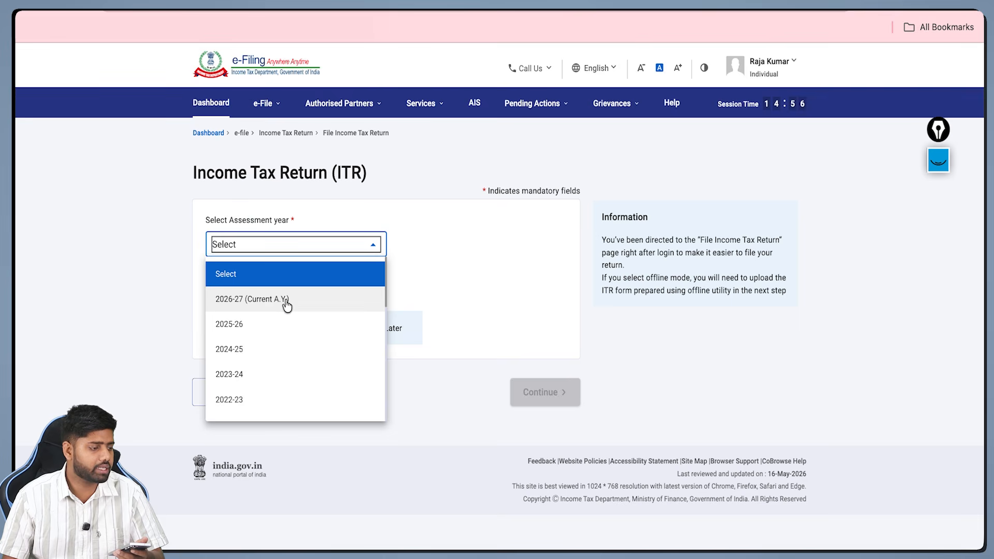
click(213, 321)
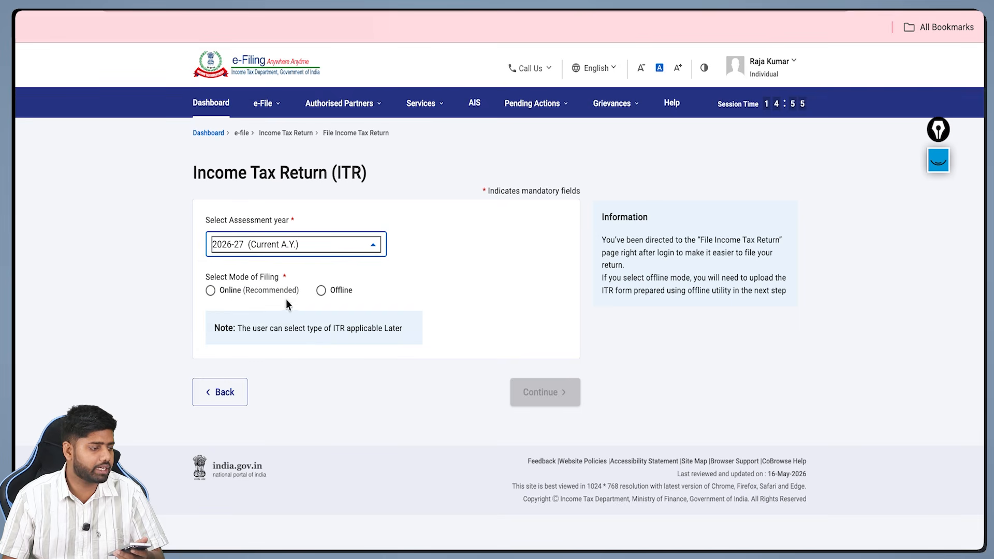
click(211, 291)
click(535, 392)
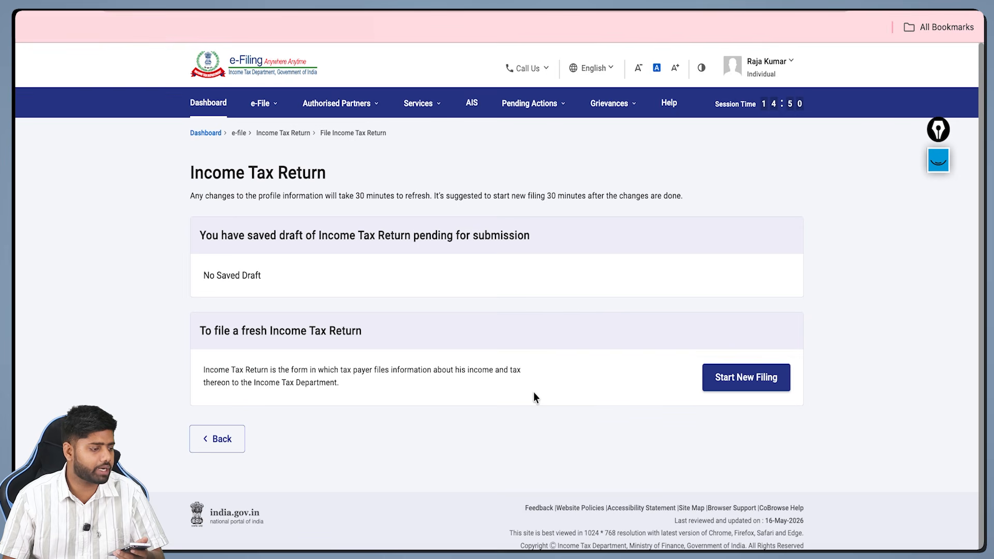
- Start a new filing with the Individual status and choose ITR-1 as the return form
click(730, 386)
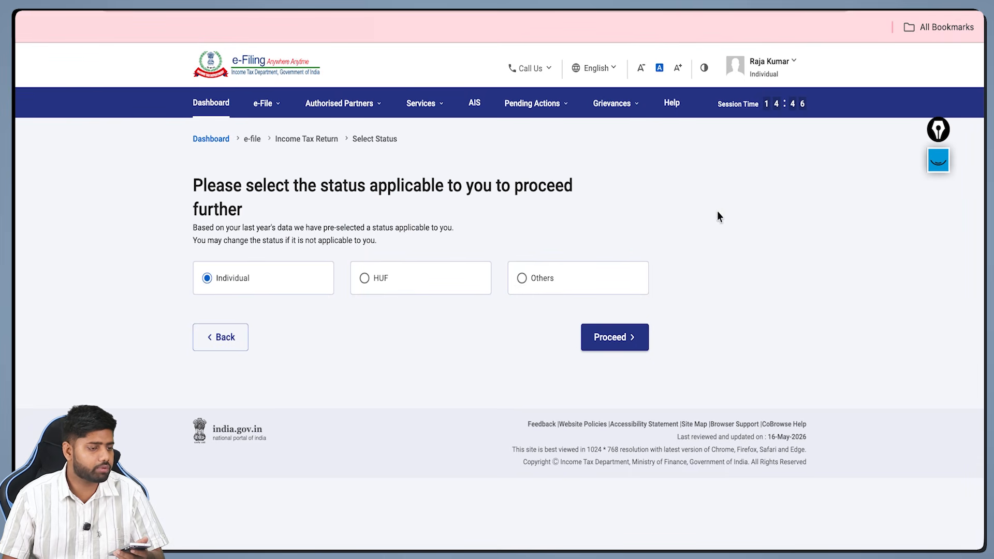
click(938, 162)
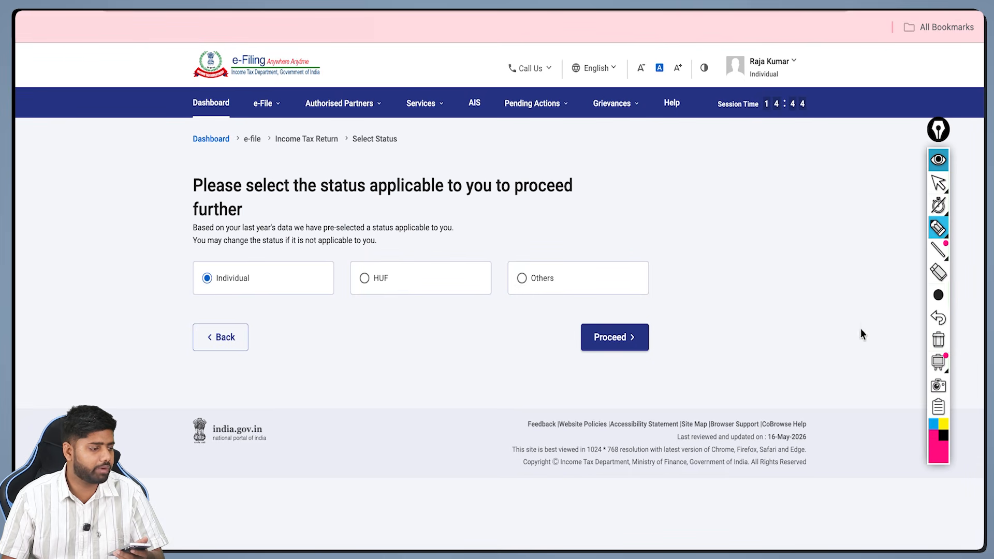
drag(274, 298, 291, 275)
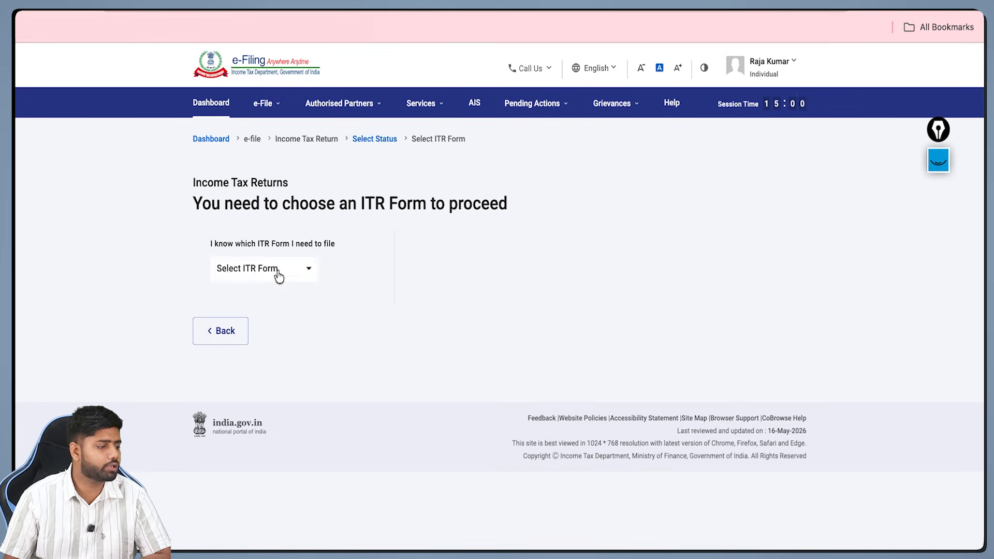
click(277, 271)
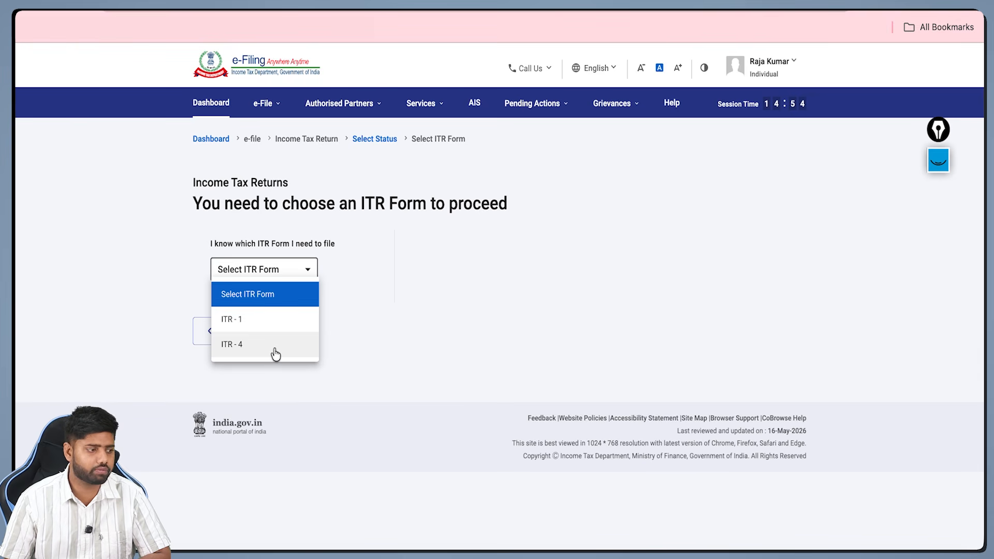
click(271, 326)
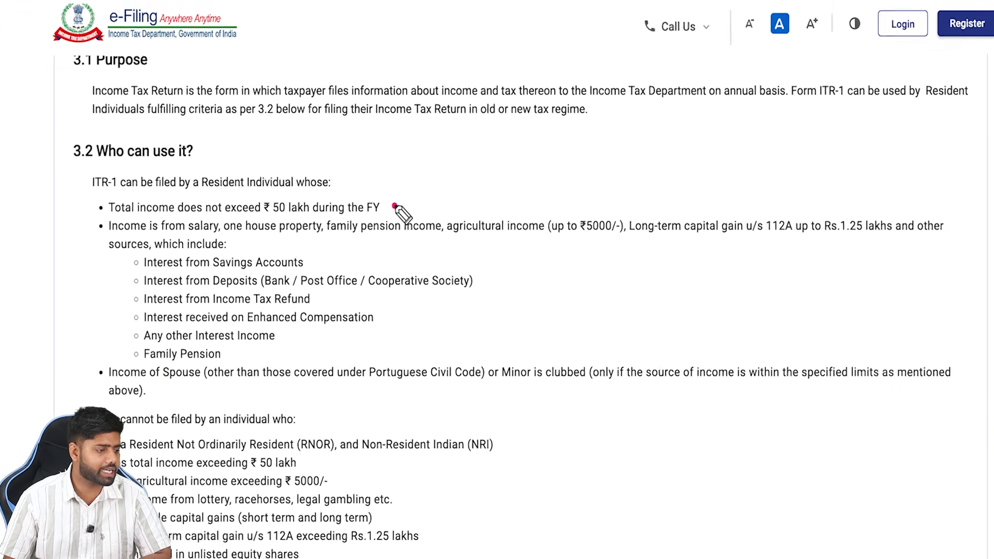
- Mark the ₹50 lakh income limit, the interest income types and Family Pension in the ITR-1 eligibility list with the pen
mouse_move(387, 169)
mouse_down()
mouse_move(420, 155)
mouse_move(435, 179)
mouse_up()
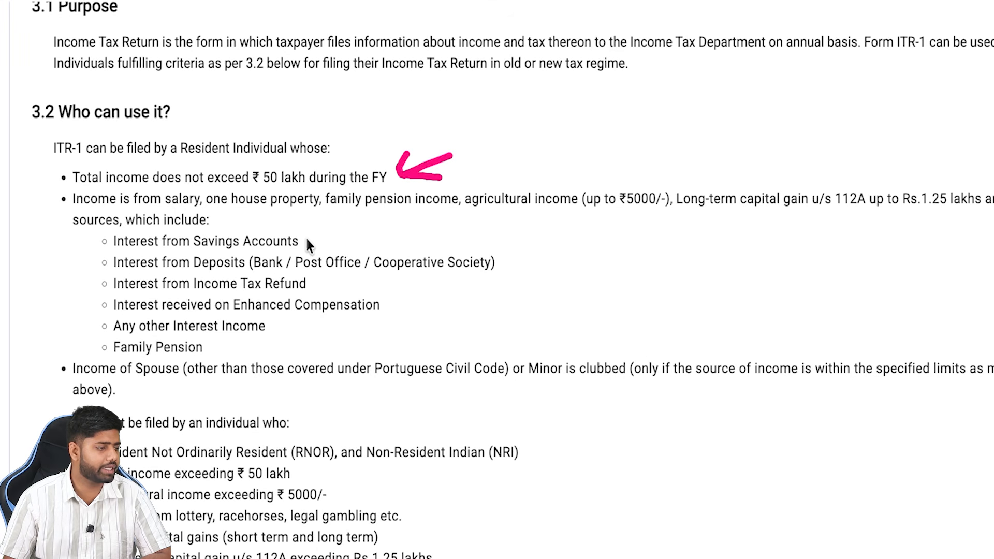
drag(308, 238, 321, 233)
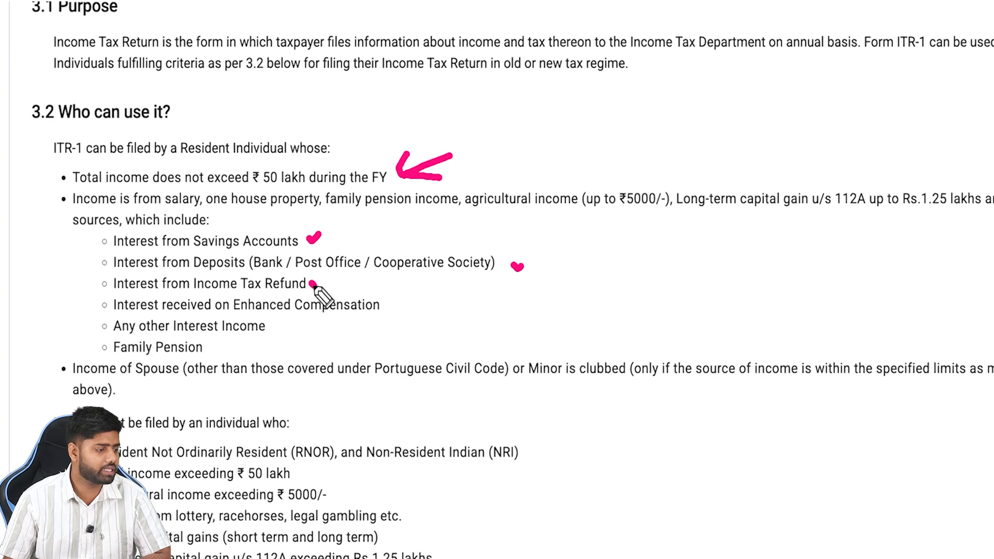
drag(311, 283, 316, 285)
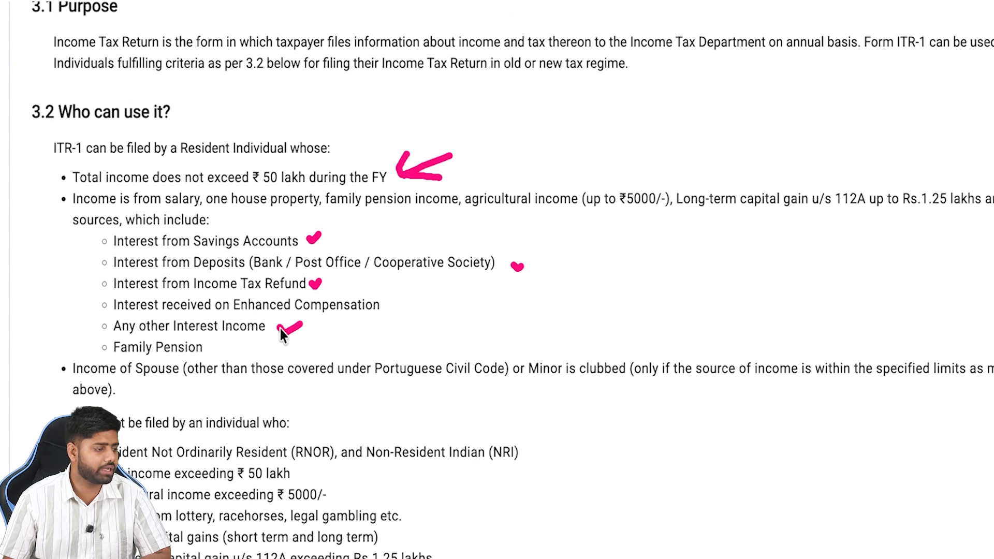
drag(208, 345, 220, 342)
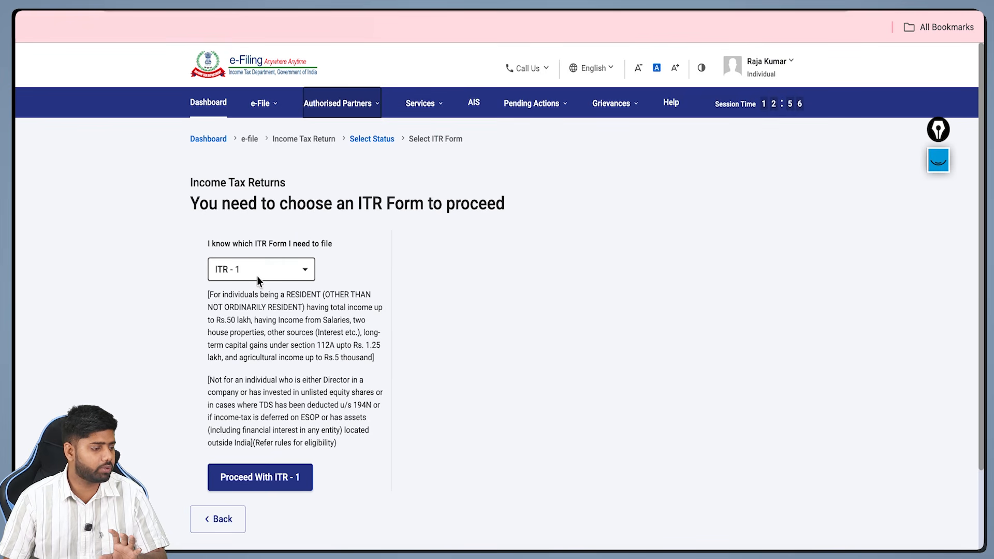
- Proceed with ITR-1, accept the New Tax Regime notice and get started with the return
click(272, 480)
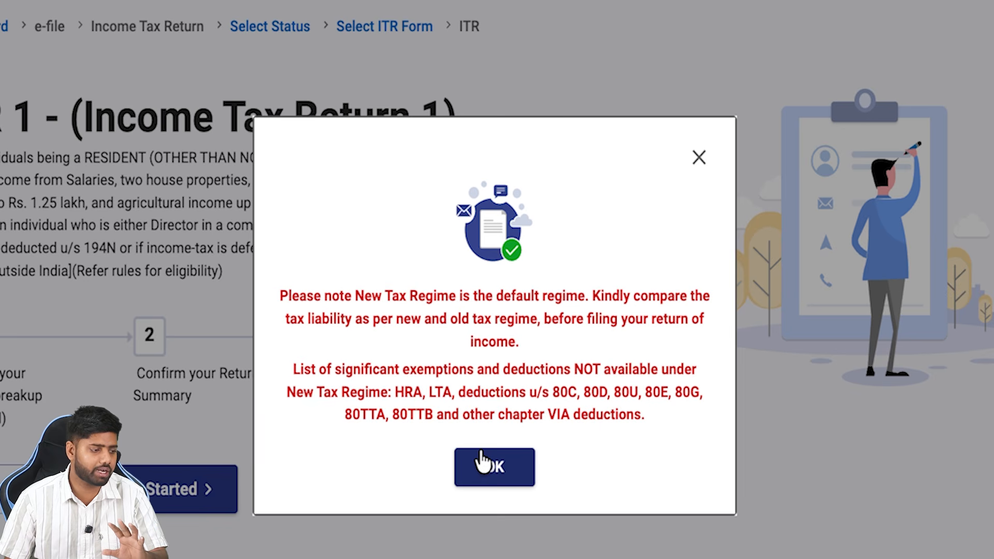
click(485, 464)
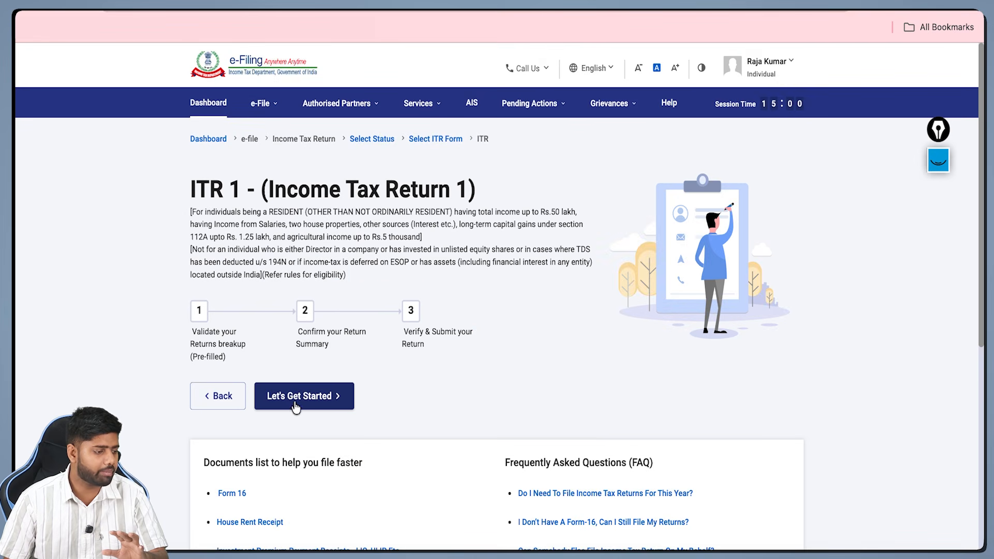
click(294, 409)
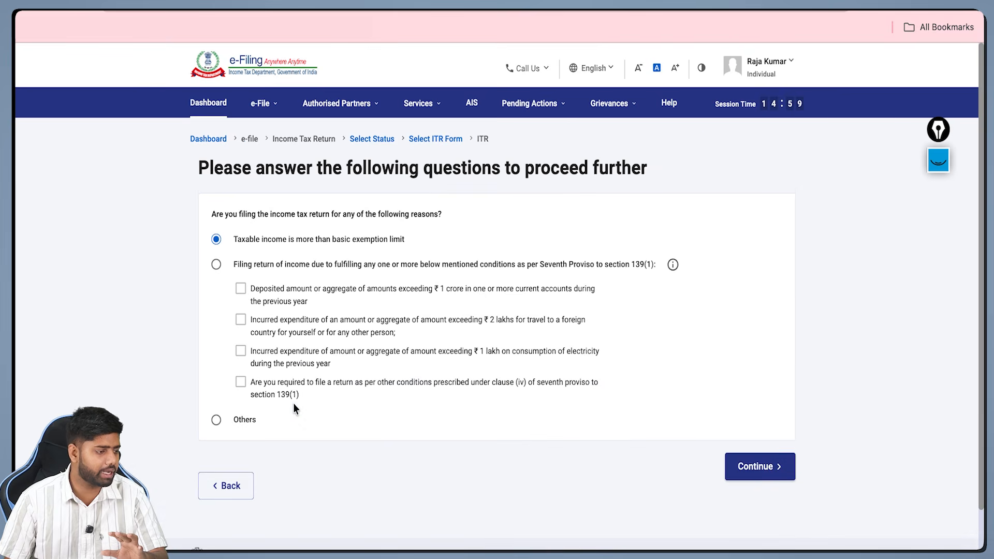
- Draw a tick beside the question about the reasons for filing the return and underline the word "reasons"
click(947, 164)
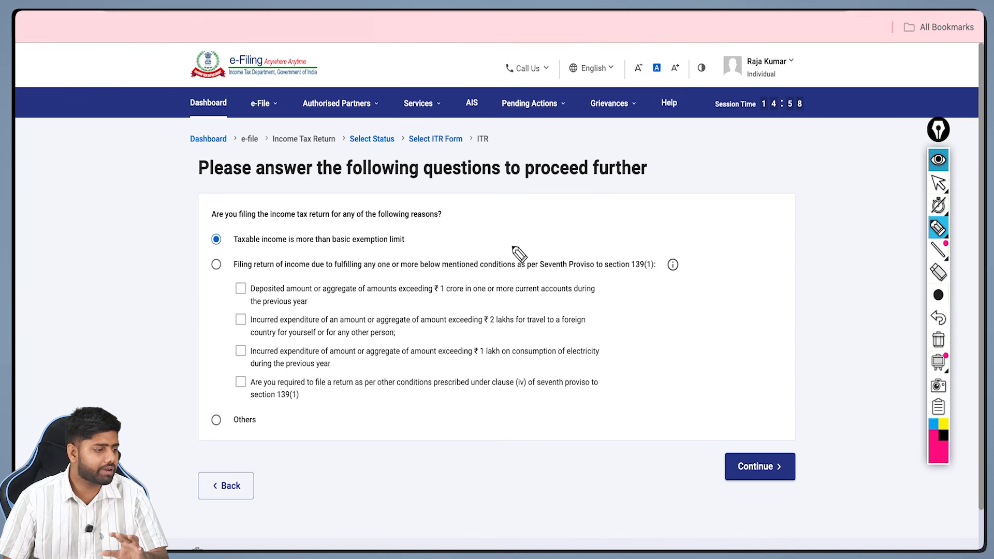
drag(461, 218, 489, 202)
drag(404, 222, 441, 228)
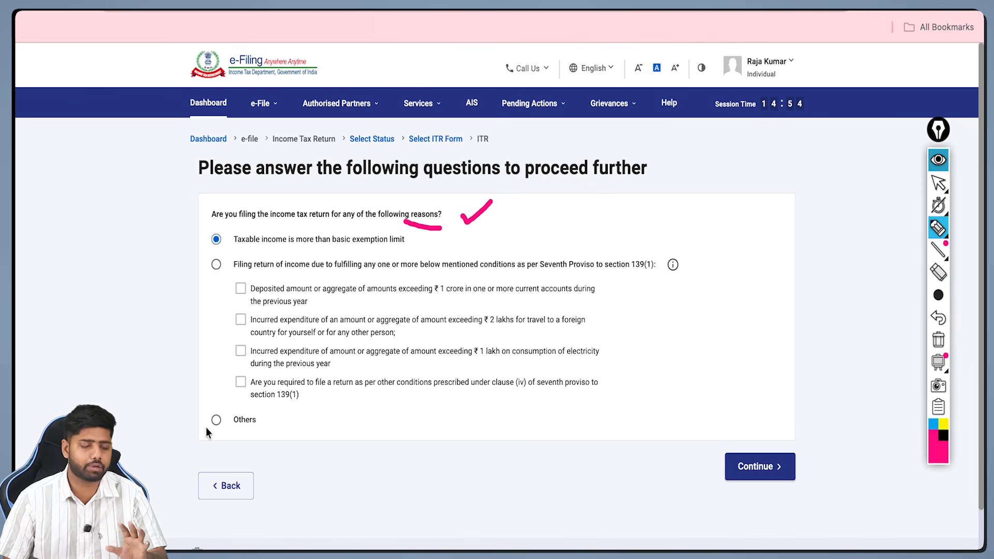
- Underline the Others and taxable income options with the pen, and continue with "Taxable income is more than basic exemption limit" as the reason
drag(205, 428, 218, 430)
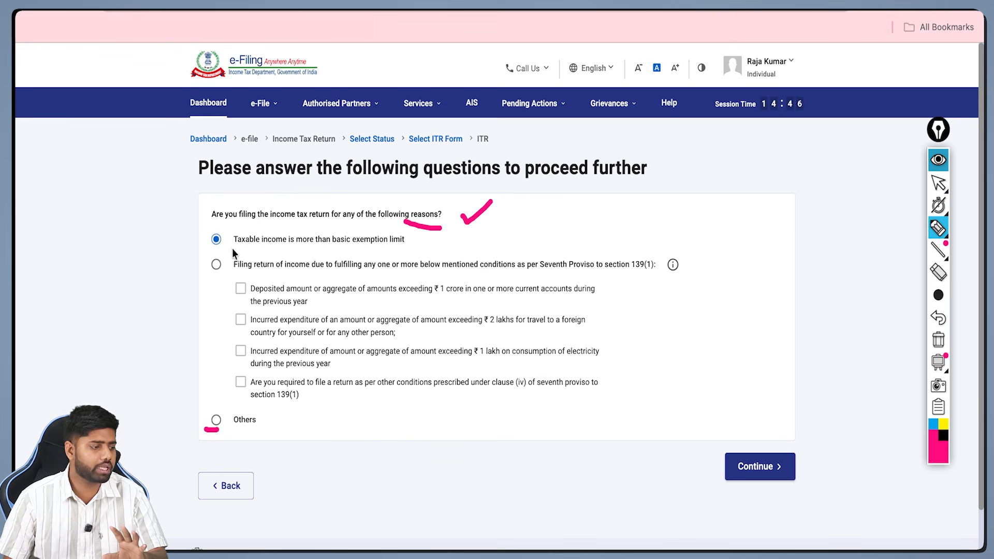
drag(234, 250, 404, 250)
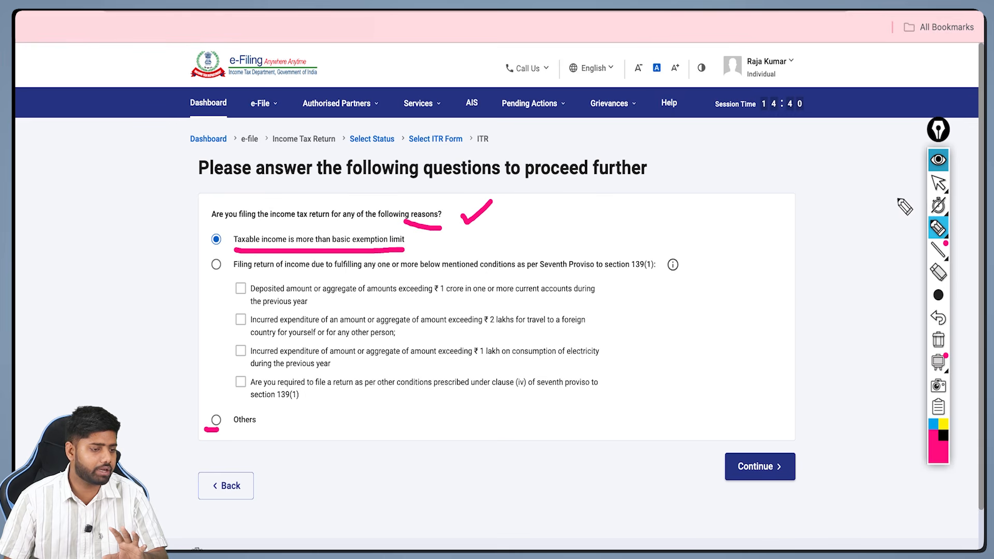
click(938, 160)
click(399, 239)
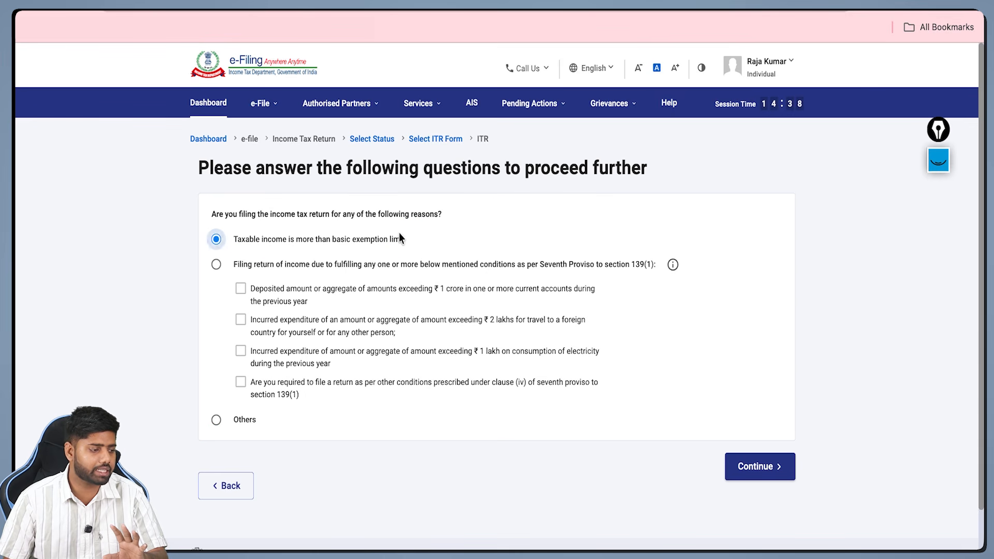
click(739, 456)
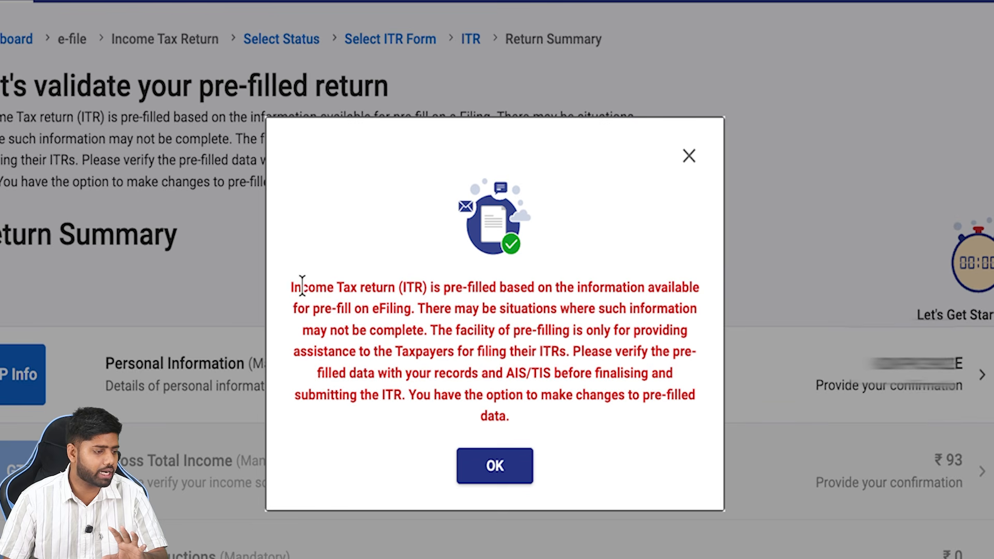
- Read through the notice about verifying the pre-filled return data and accept it
drag(292, 282, 697, 297)
click(540, 285)
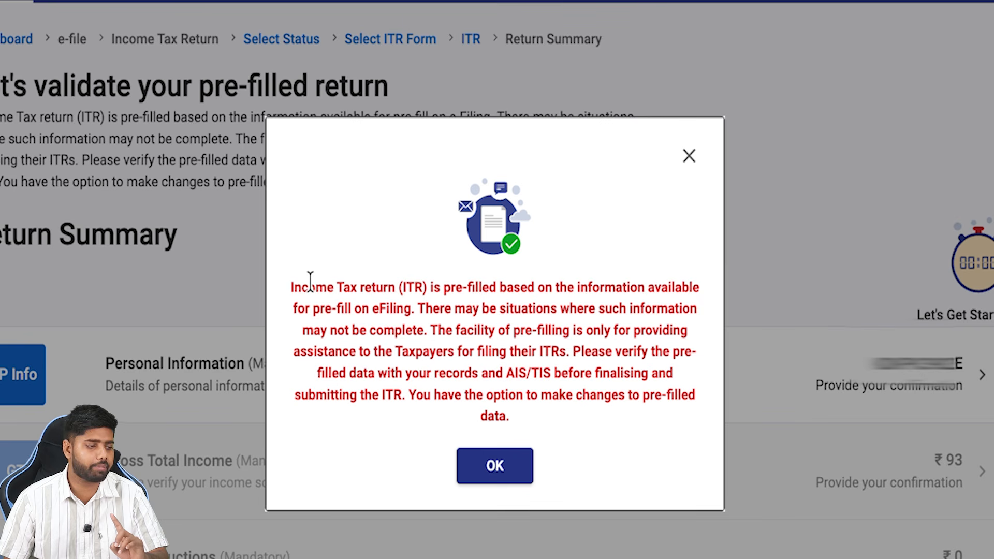
click(490, 466)
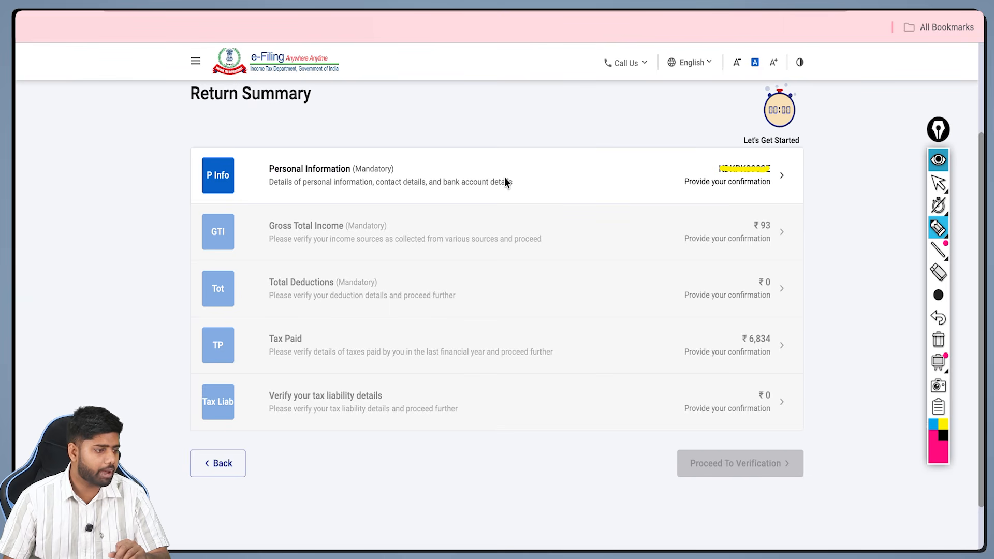
- Mark the five Return Summary sections with the pen and open the Personal Information section
drag(554, 182, 589, 168)
drag(569, 221, 591, 222)
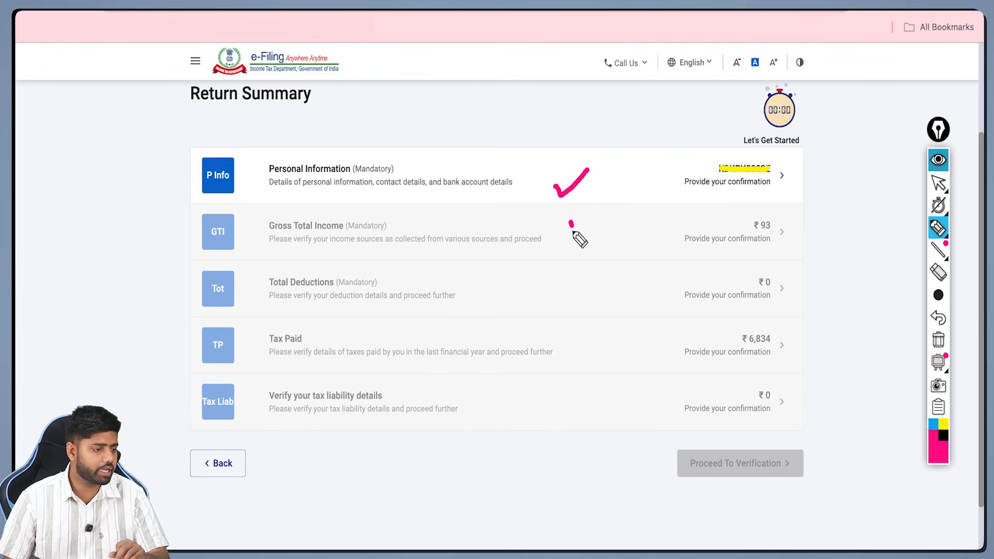
click(571, 291)
drag(570, 291, 615, 299)
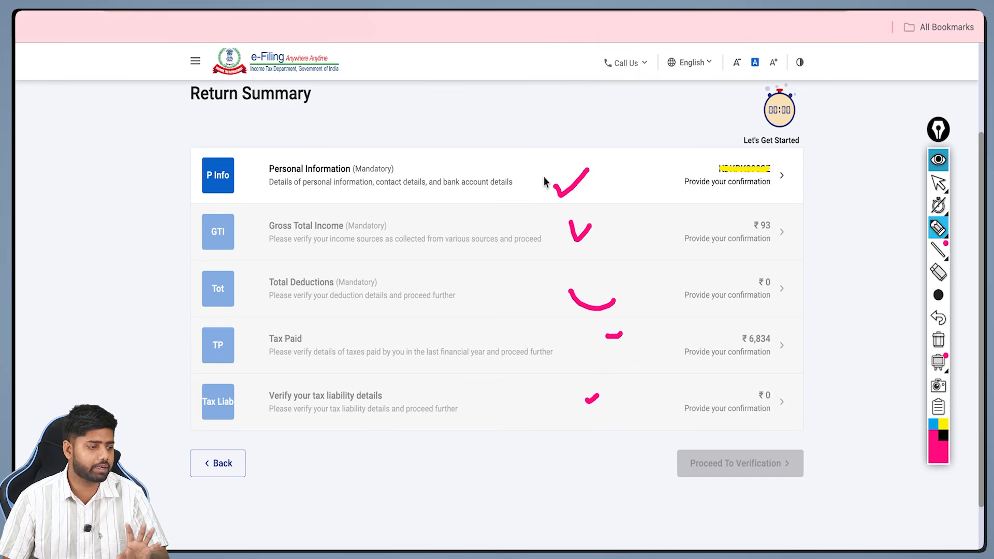
mouse_move(623, 135)
mouse_down()
mouse_move(637, 176)
mouse_move(653, 134)
mouse_up()
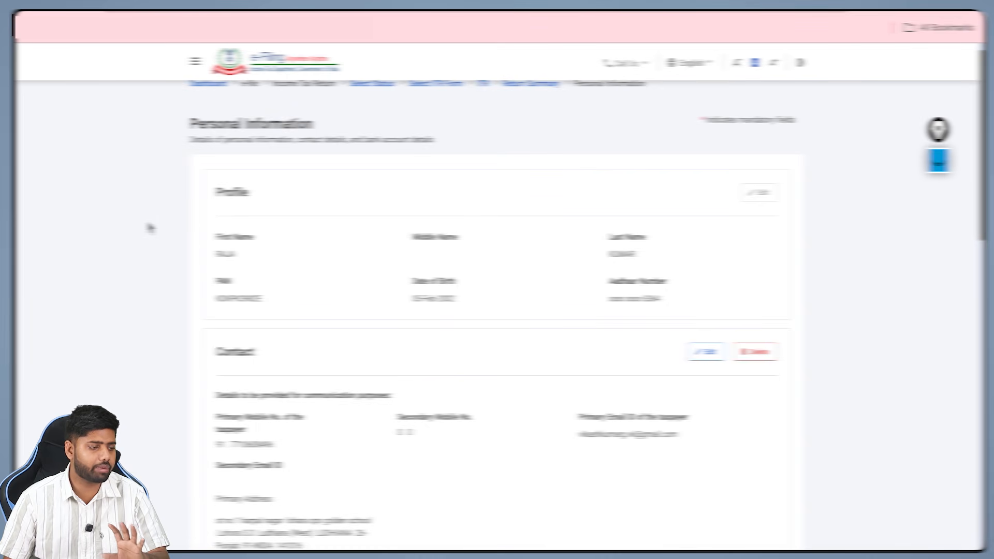
- Set the Nature of Employment to Others in the personal information
scroll(283, 295, down, 2)
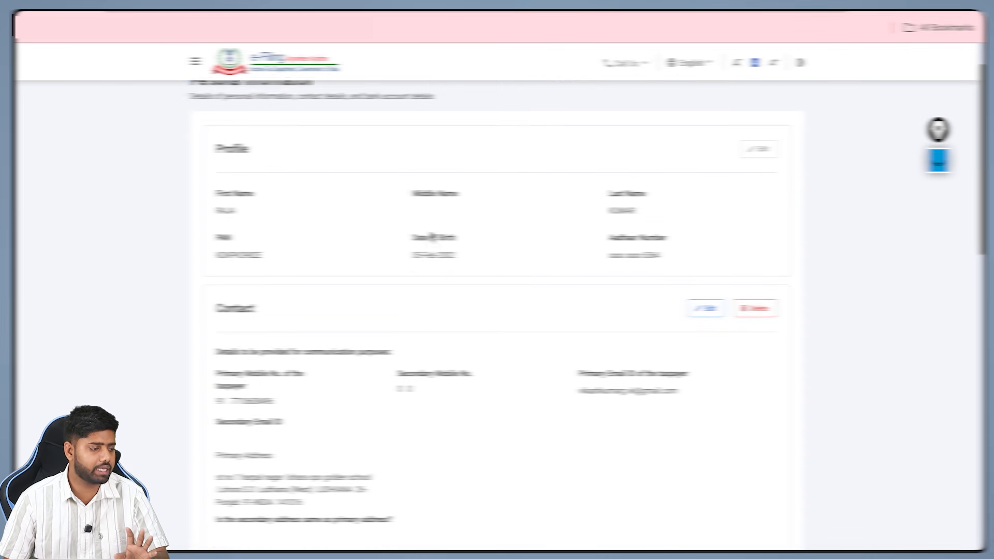
scroll(462, 324, down, 5)
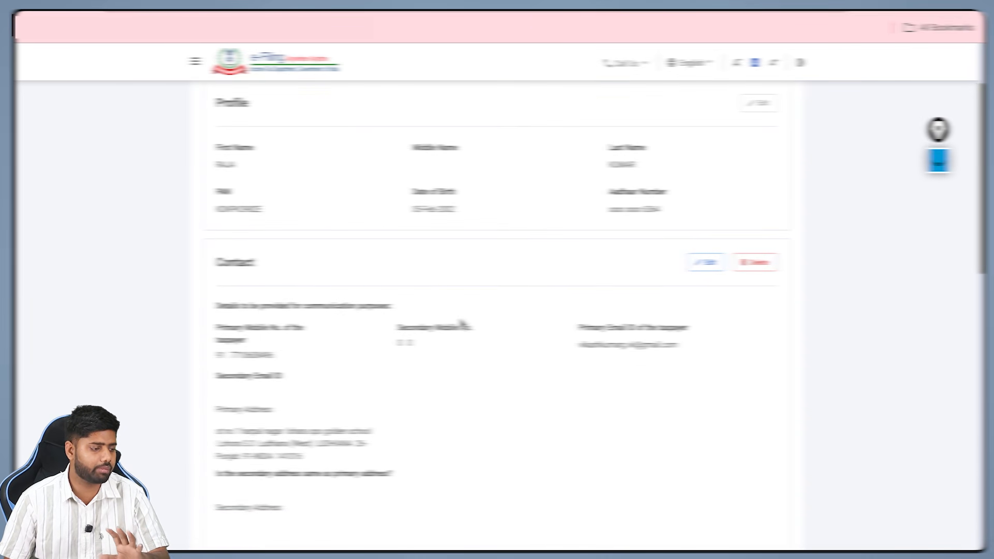
scroll(462, 324, down, 4)
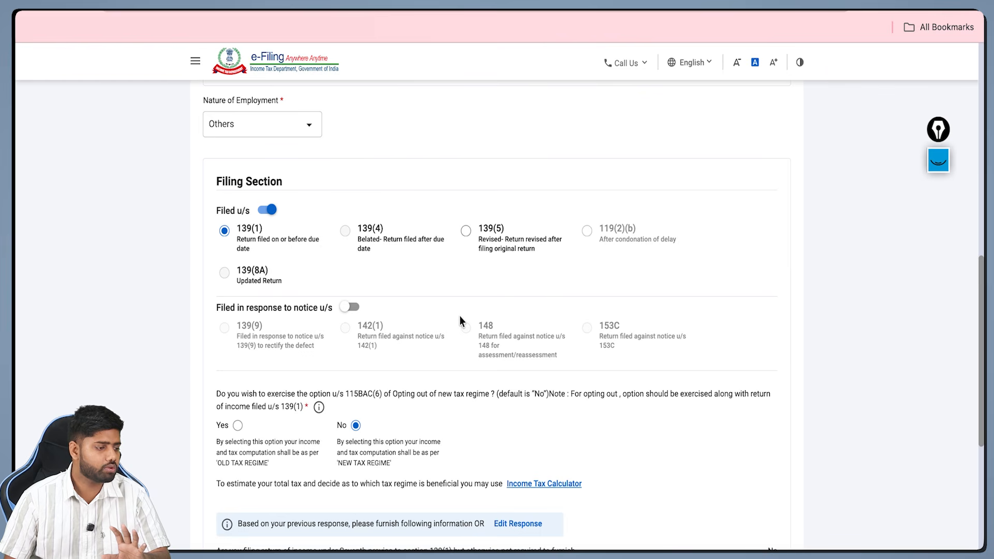
click(224, 134)
scroll(259, 202, up, 3)
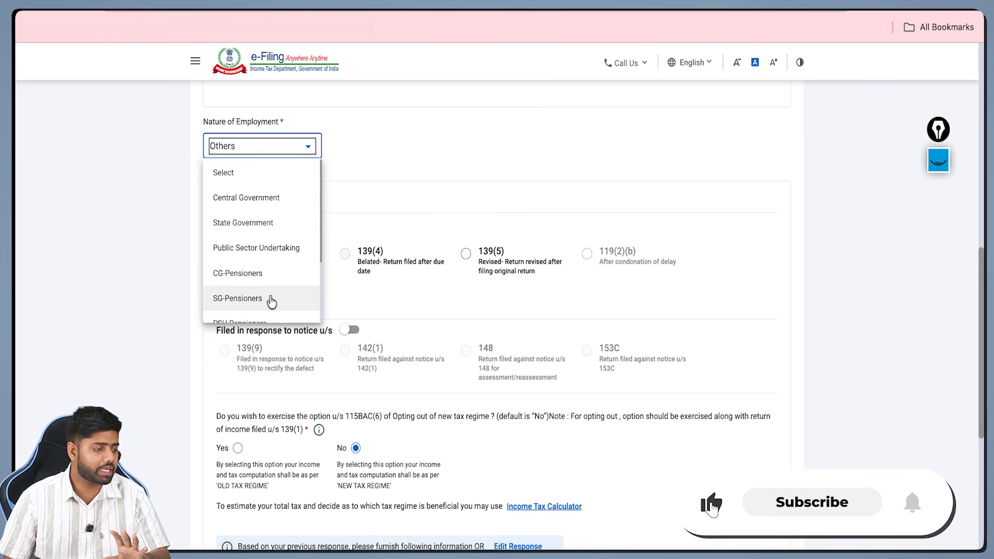
scroll(270, 290, down, 1)
scroll(272, 302, down, 3)
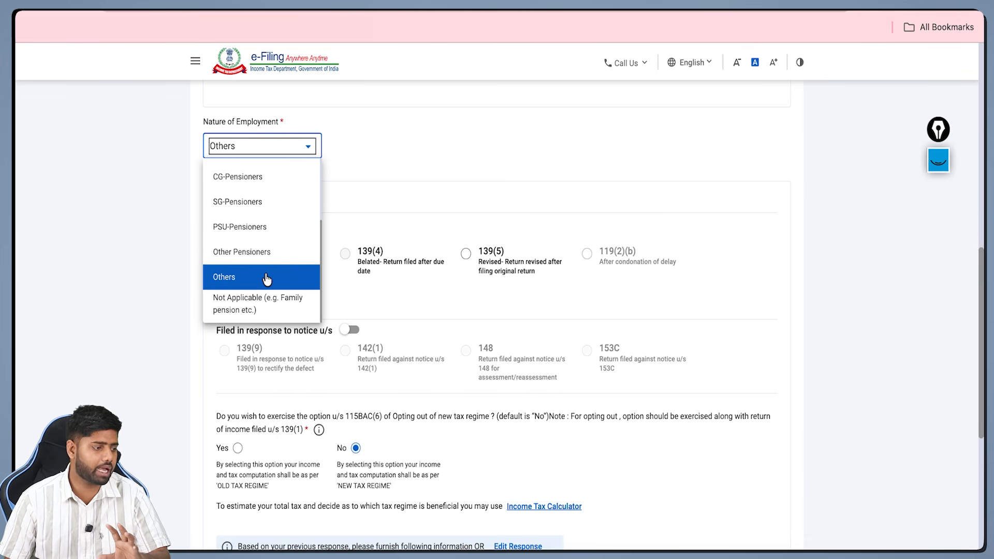
click(253, 281)
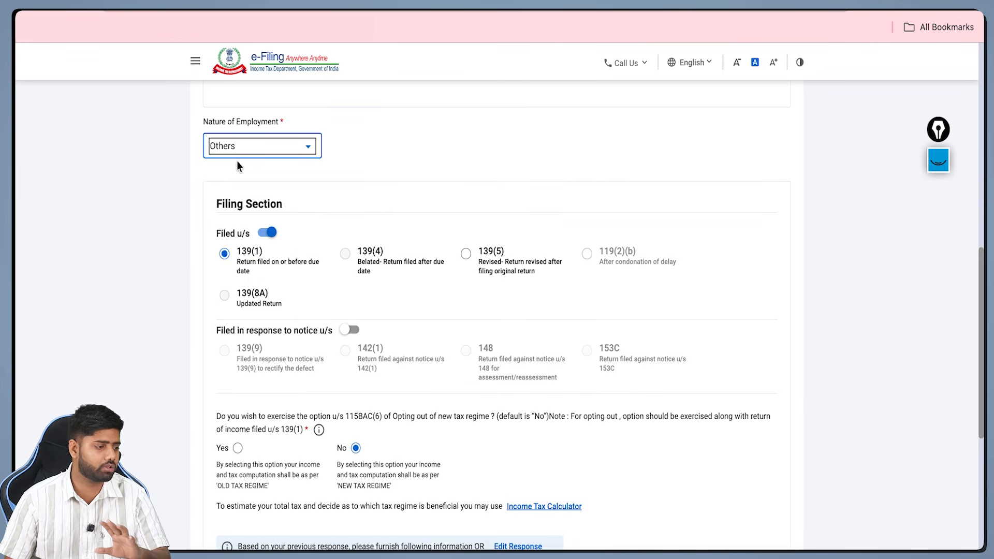
- Mark filing sections 139(1), 139(5) and 139(4) with the pen, clear the marks and mark 139(1) again
key(ctrl+shift+1)
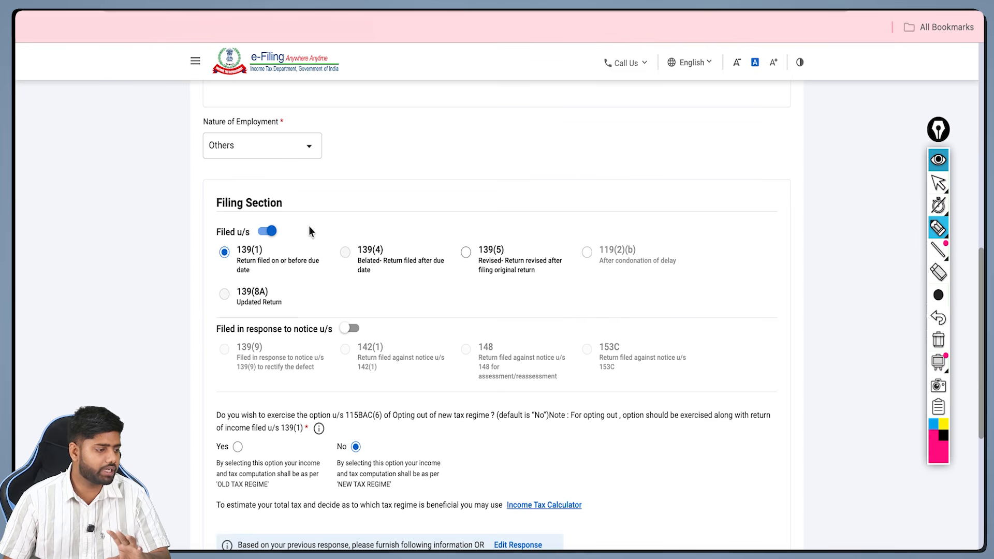
drag(309, 231, 347, 207)
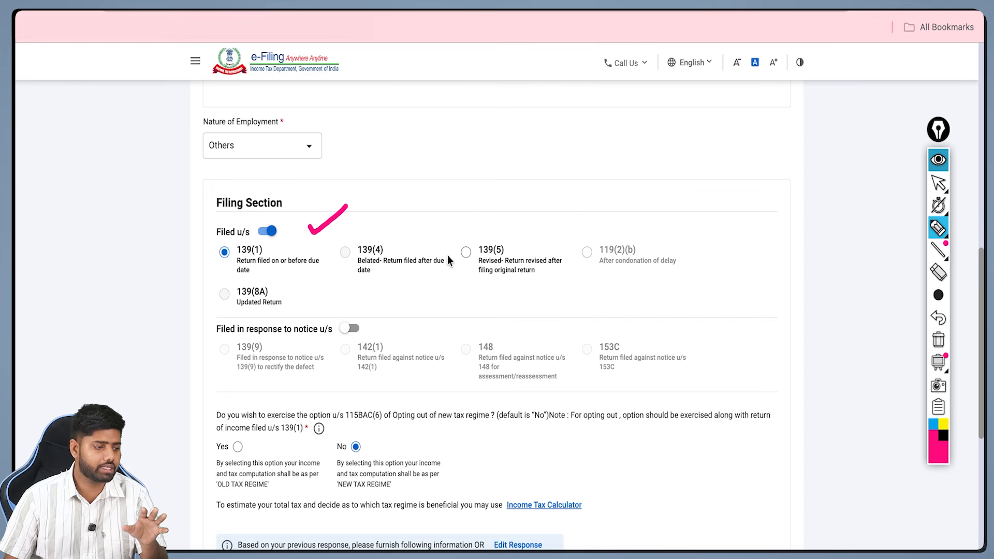
drag(460, 235, 471, 223)
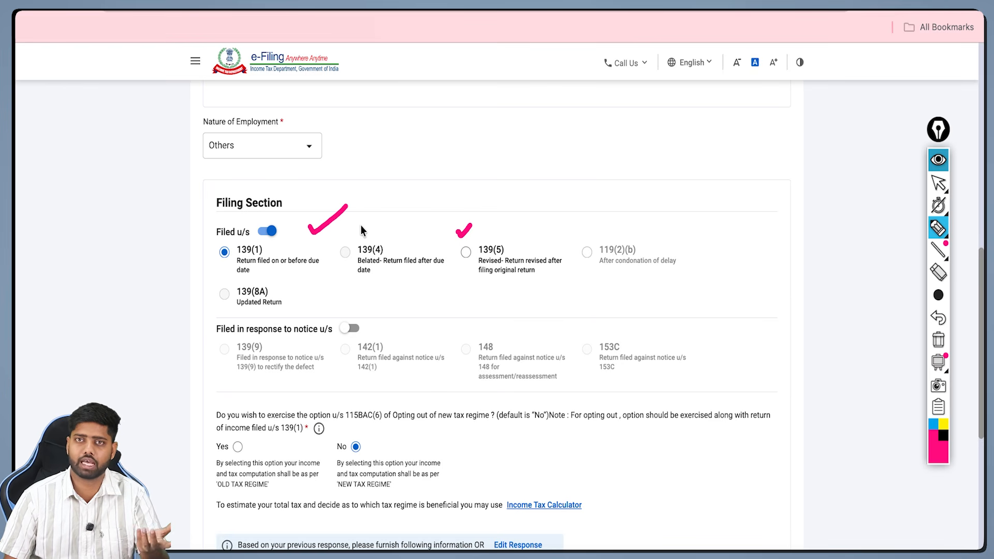
drag(353, 231, 359, 230)
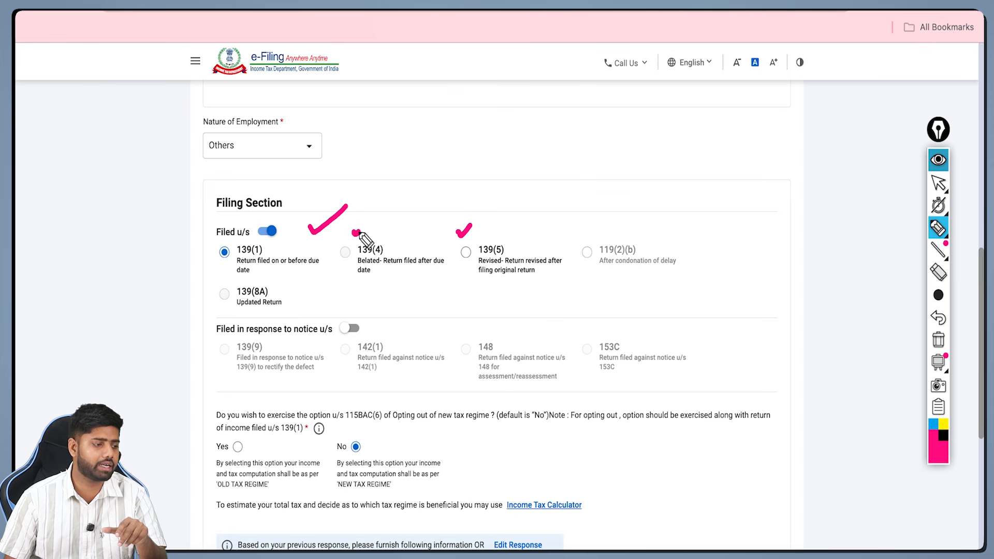
drag(391, 270, 408, 270)
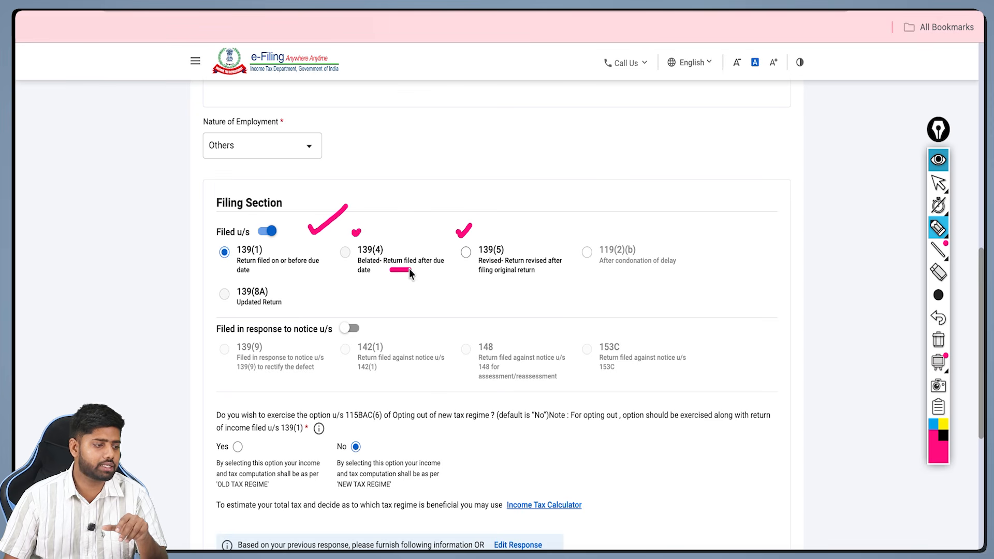
click(938, 339)
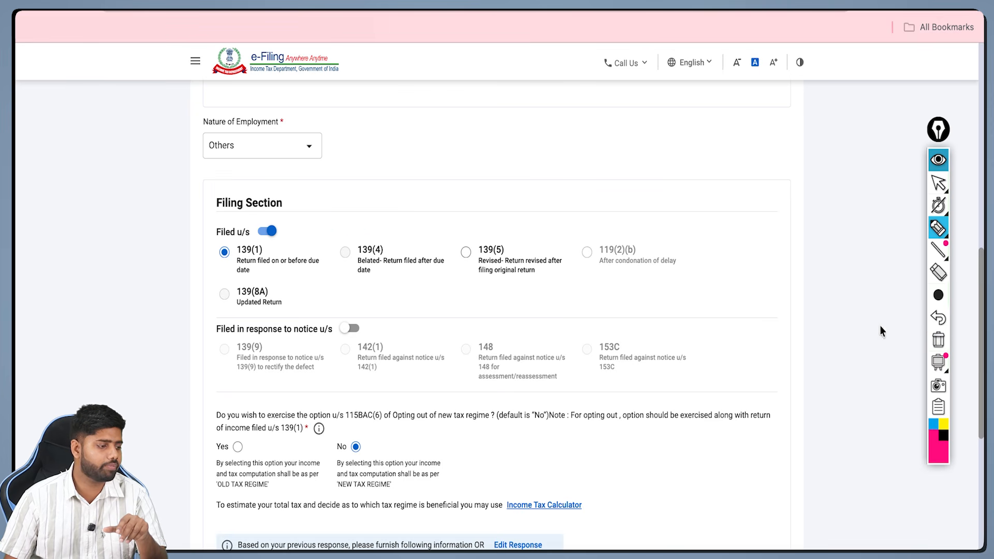
drag(277, 243, 291, 245)
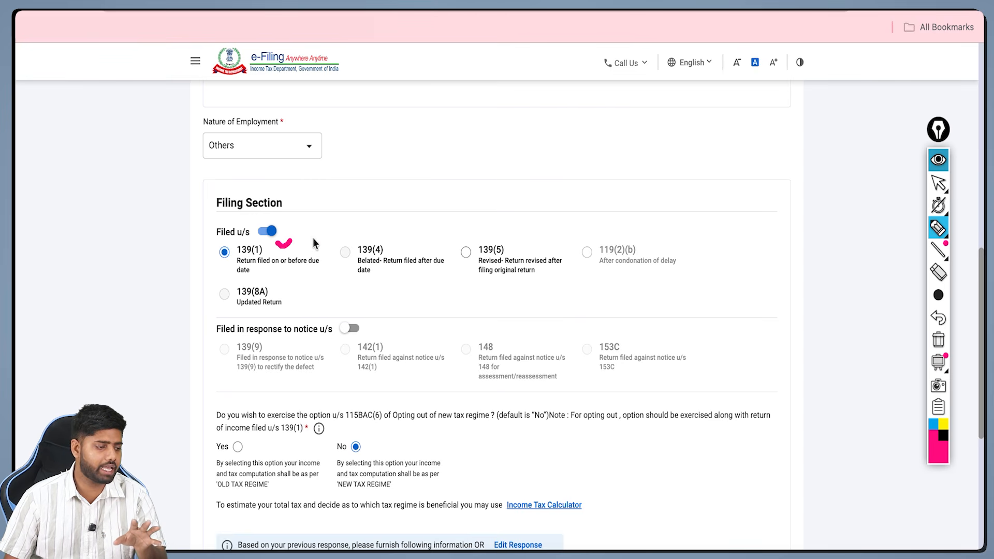
- Mark the 115BAC(6) tax regime question, the representative assessee question and its No answer, and Bank Details with the pen
scroll(347, 206, down, 4)
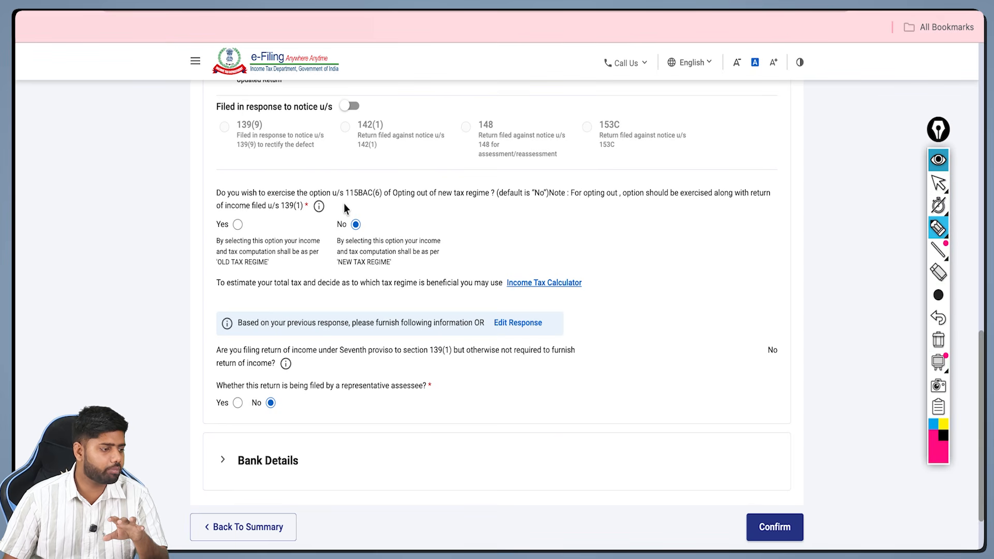
drag(343, 204, 382, 205)
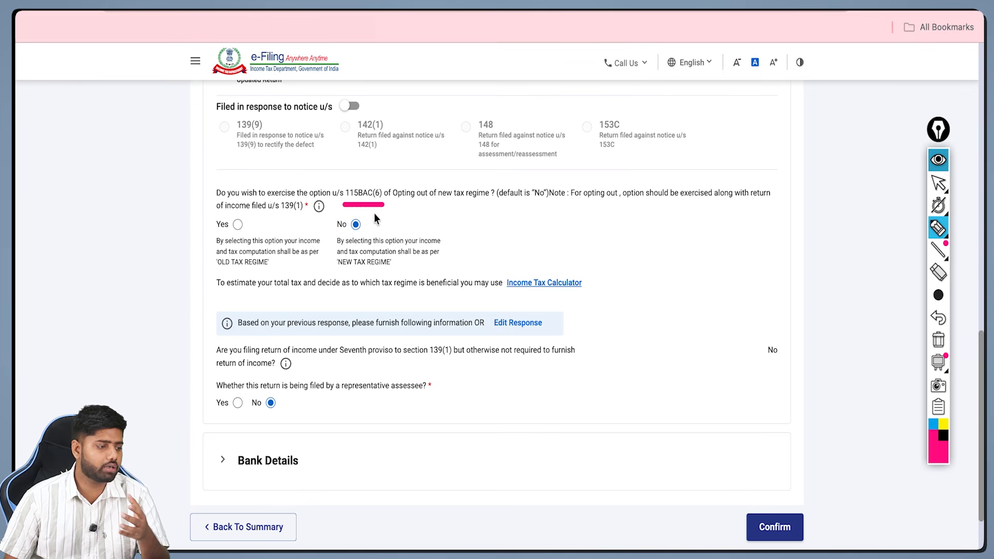
drag(366, 226, 373, 220)
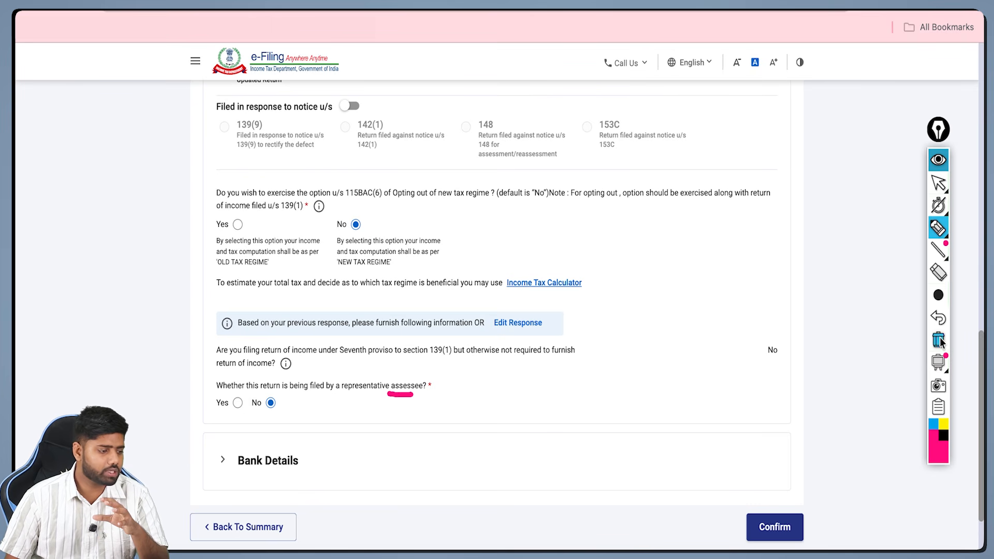
click(938, 339)
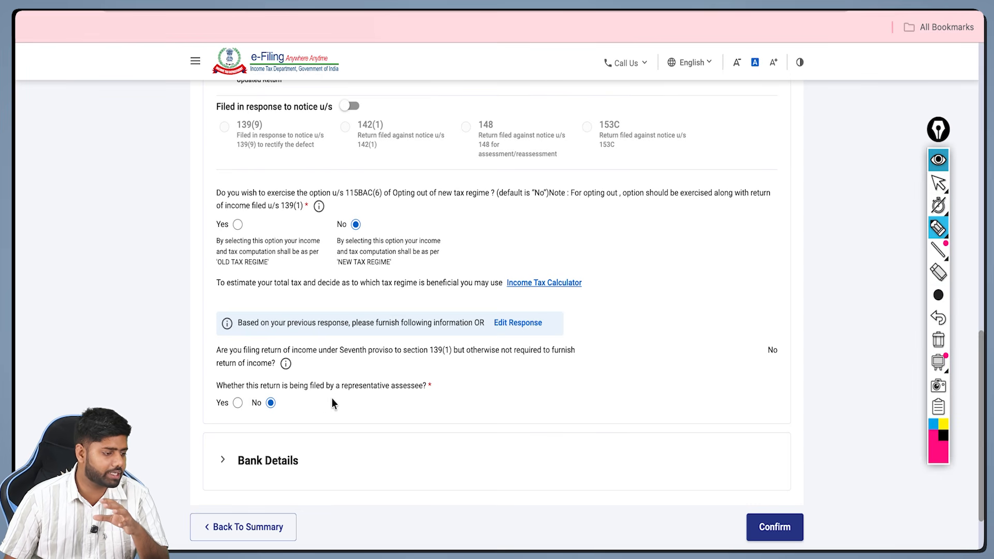
drag(291, 404, 297, 398)
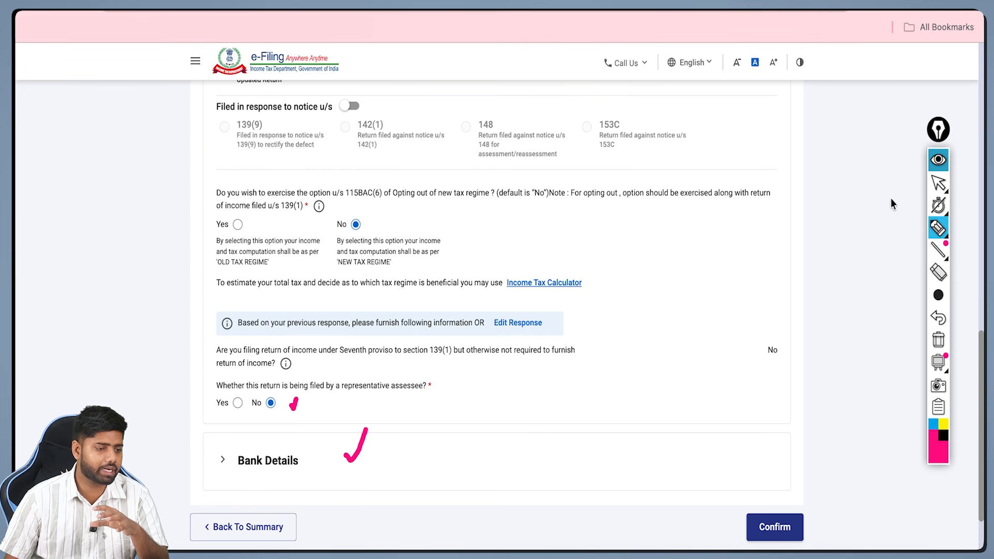
- Clear the pen marks, expand Bank Details to check the account nominated for refund, and confirm the personal information
click(938, 161)
click(386, 458)
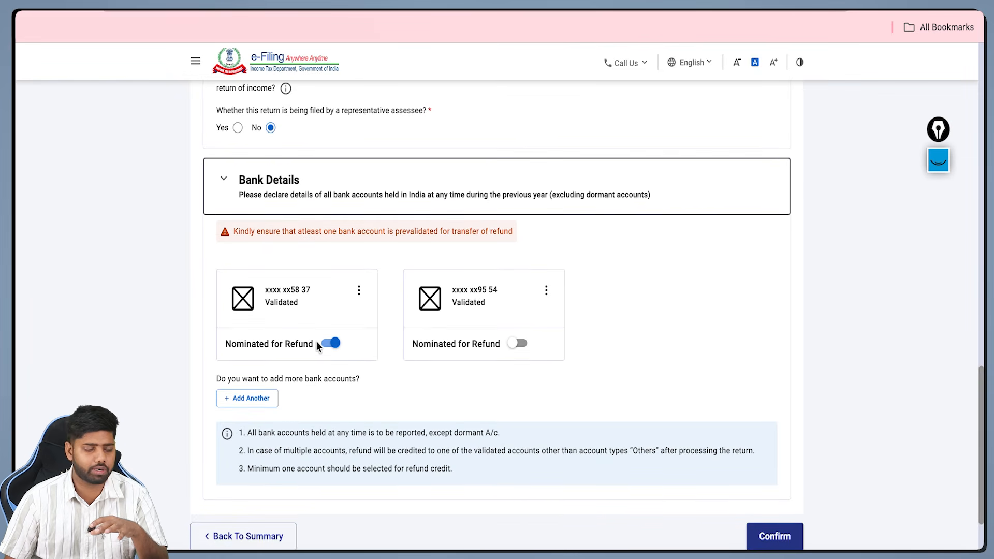
scroll(317, 344, down, 2)
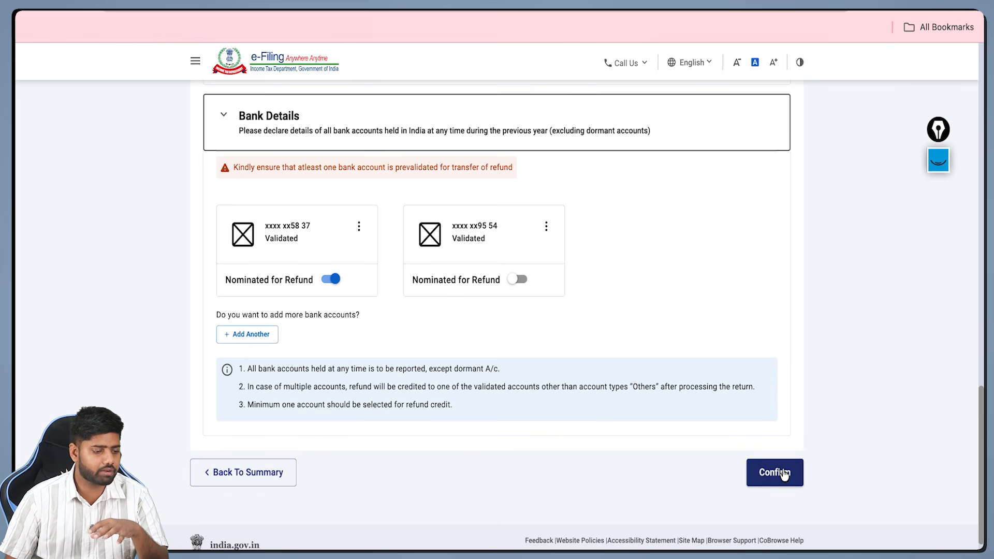
click(775, 472)
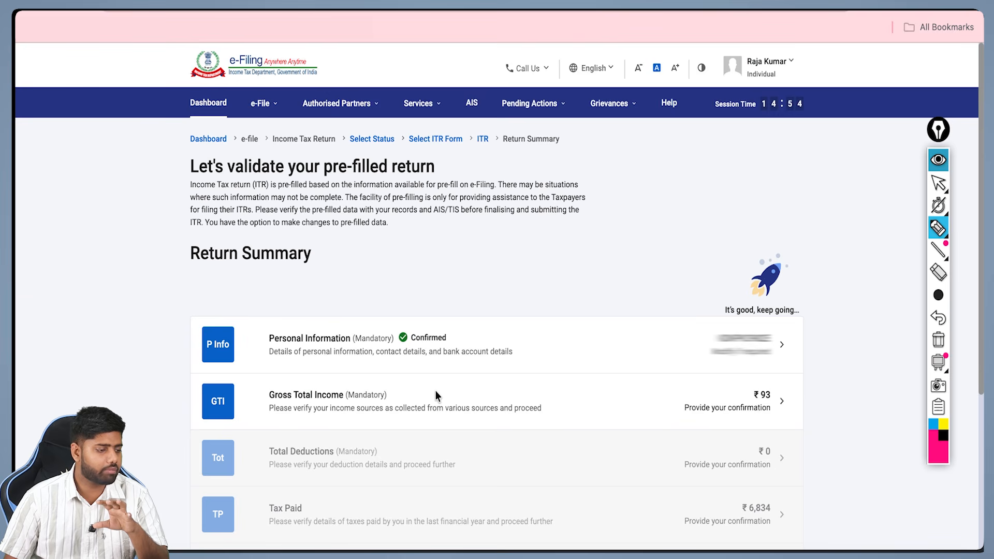
- Mark Gross Total Income in the return summary with the pen and open it to reach the Income From Salary section
mouse_move(460, 379)
mouse_down()
mouse_move(438, 391)
mouse_move(510, 398)
mouse_up()
click(938, 160)
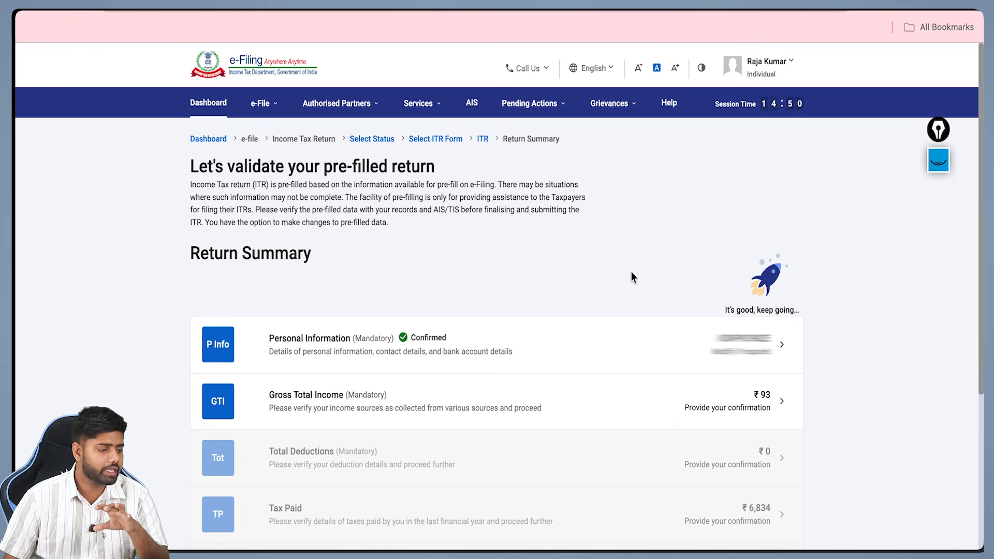
click(501, 386)
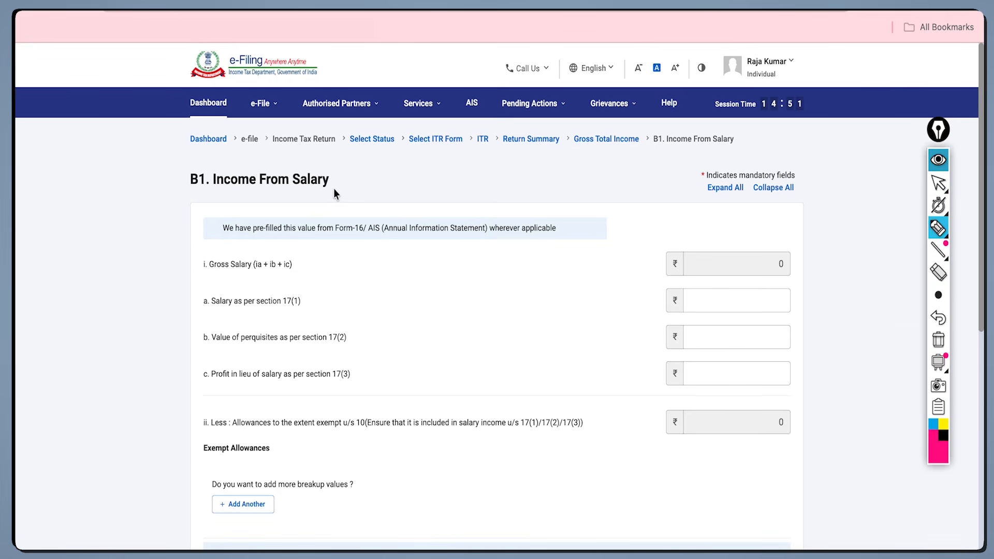
- Mark the Income From Salary heading and the section 17(1), 17(2) and 17(3) rows and amount fields with the pen, and clear the marks
drag(334, 190, 364, 184)
click(938, 339)
mouse_move(312, 301)
mouse_down()
mouse_move(659, 317)
mouse_move(715, 295)
mouse_up()
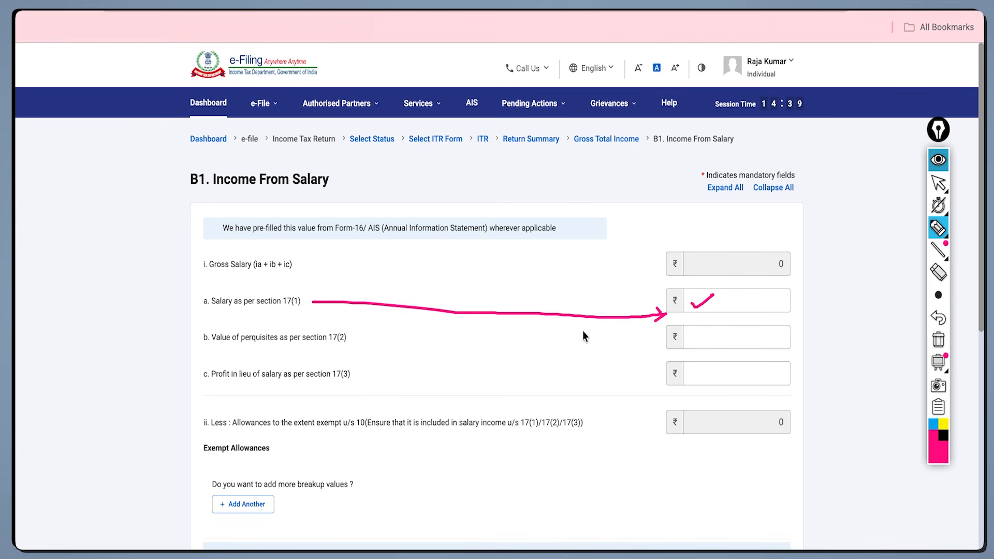
mouse_move(368, 337)
mouse_down()
mouse_move(657, 341)
mouse_move(649, 347)
mouse_move(714, 329)
mouse_up()
drag(376, 378, 654, 390)
mouse_move(717, 358)
mouse_down()
mouse_move(721, 366)
mouse_move(736, 344)
mouse_up()
click(938, 163)
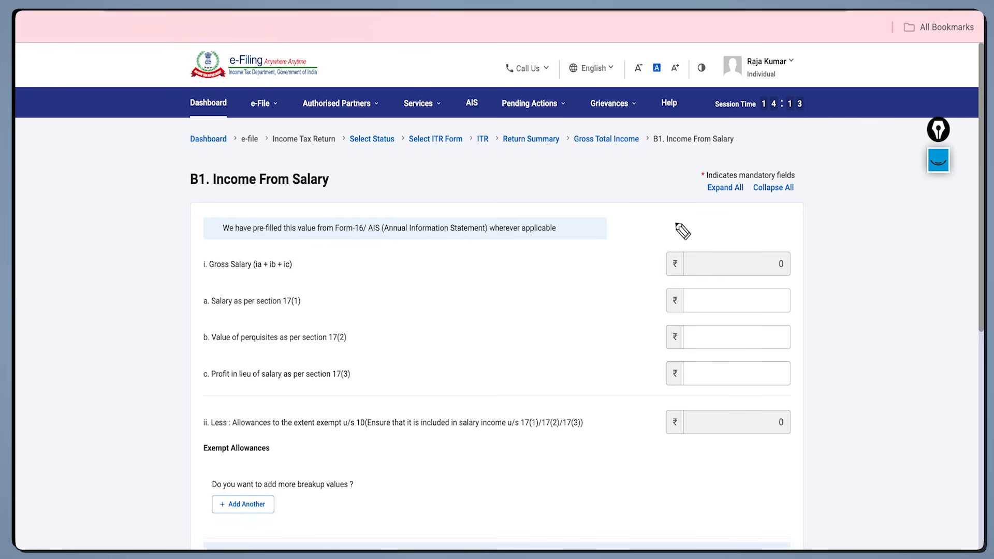
- Add an exempt allowance entry under Income From Salary and browse the section 10 options for its nature
scroll(413, 443, down, 3)
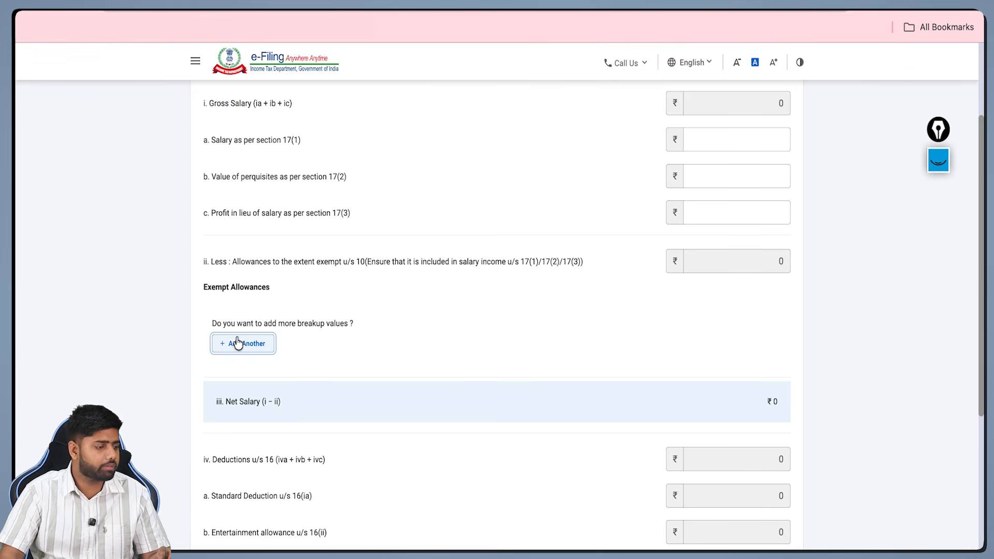
click(234, 341)
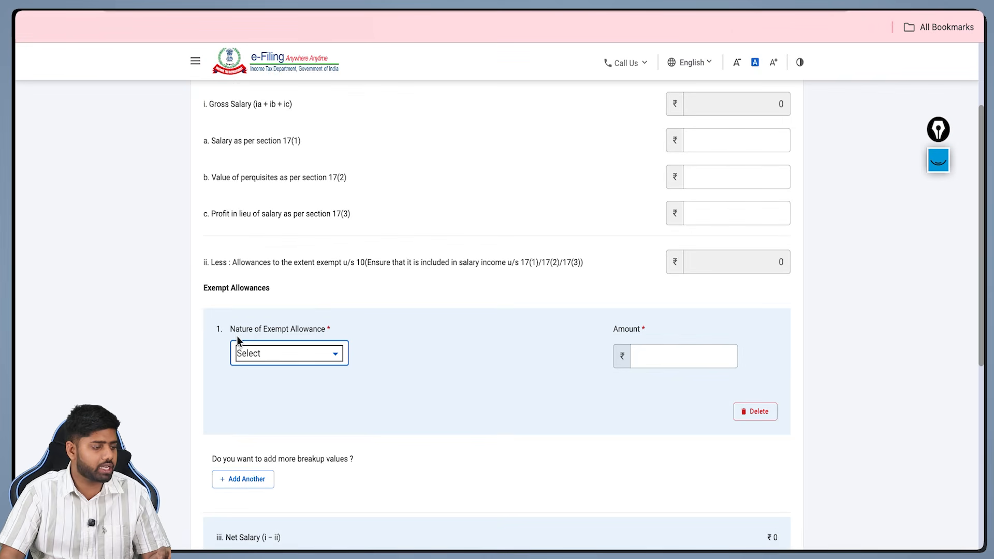
click(272, 352)
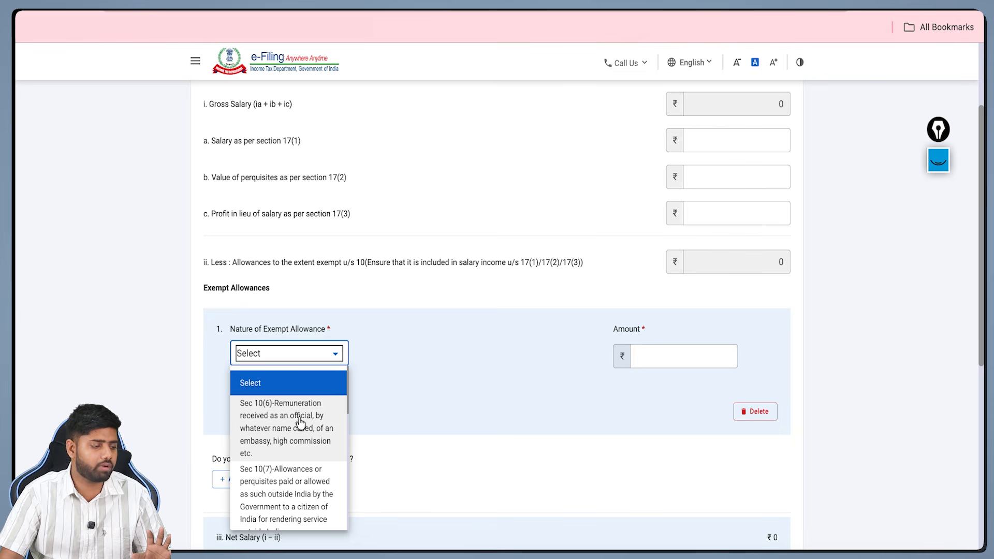
scroll(299, 414, down, 4)
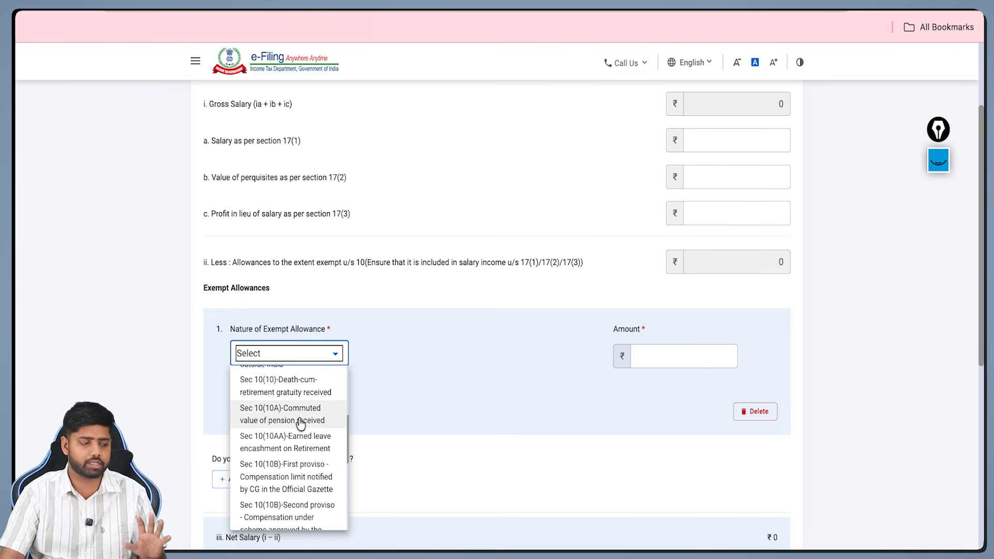
scroll(300, 422, down, 1)
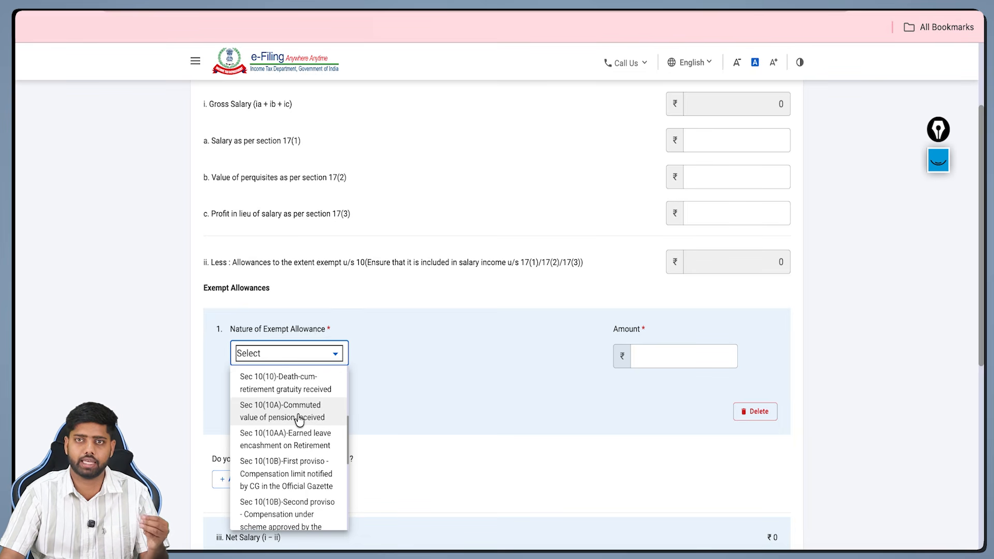
scroll(299, 420, down, 1)
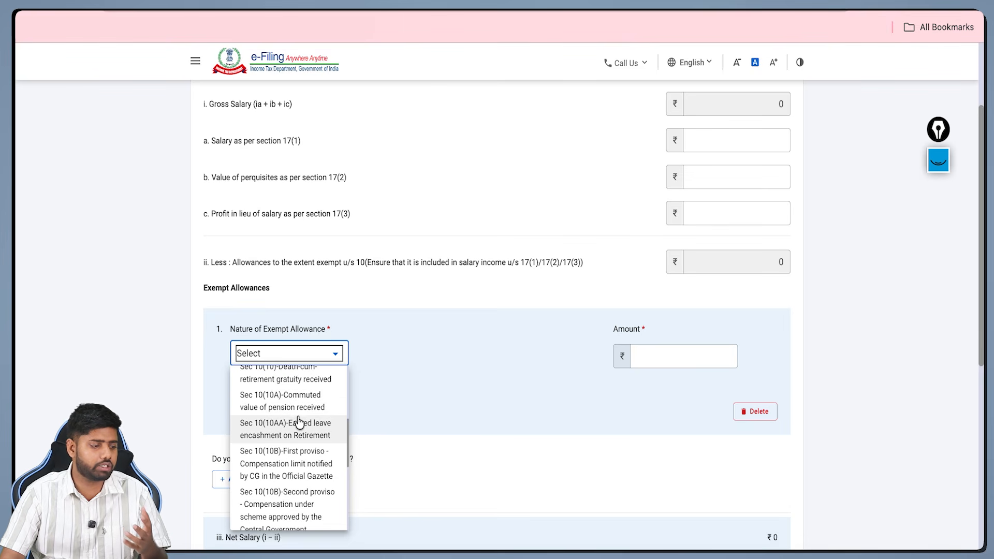
scroll(300, 422, down, 1)
scroll(300, 425, down, 1)
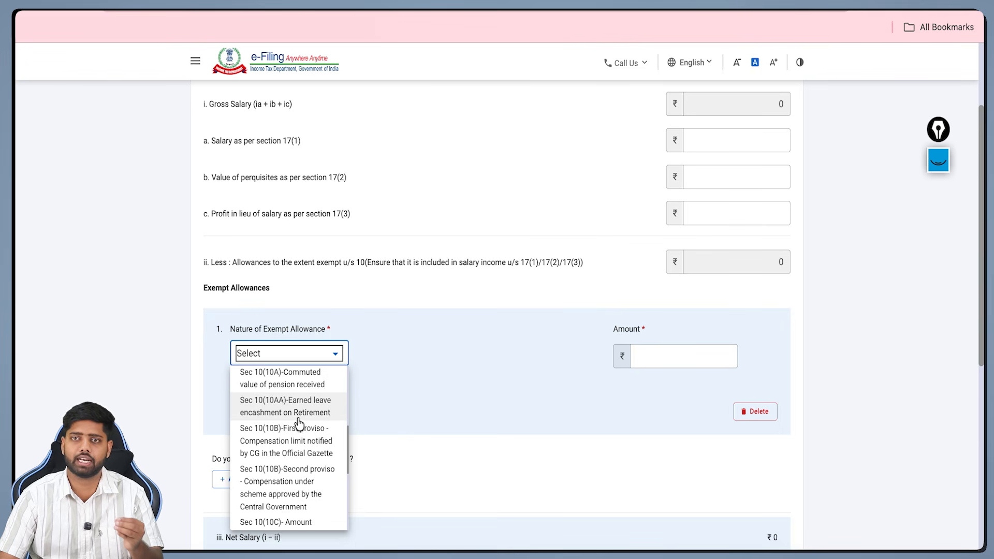
- Close the allowance options and delete the blank exempt allowance entry
click(553, 381)
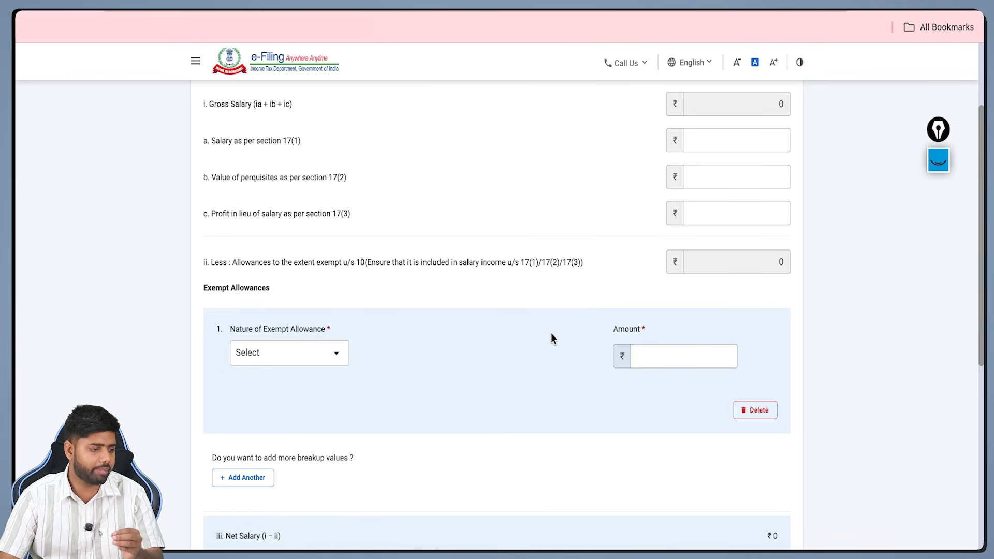
click(755, 409)
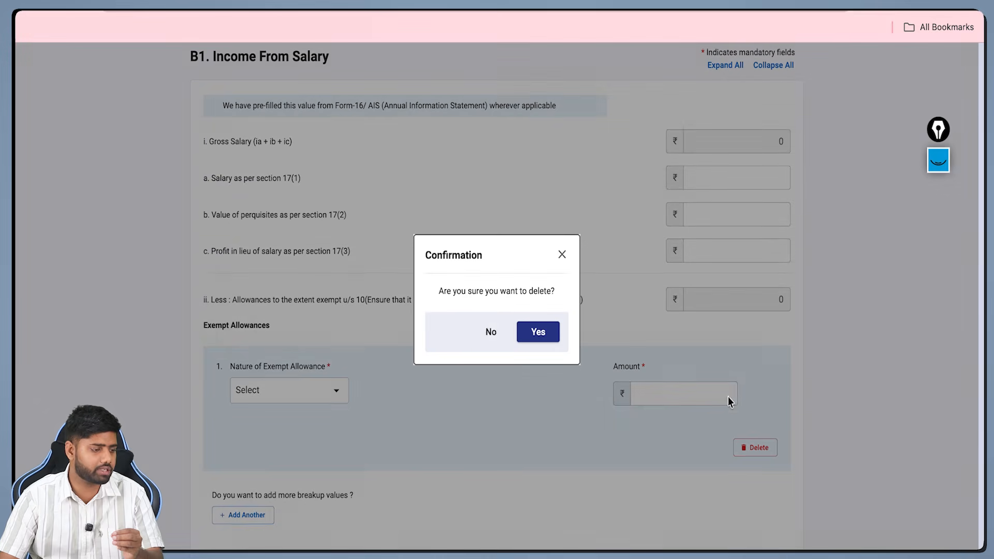
click(533, 333)
scroll(659, 262, up, 2)
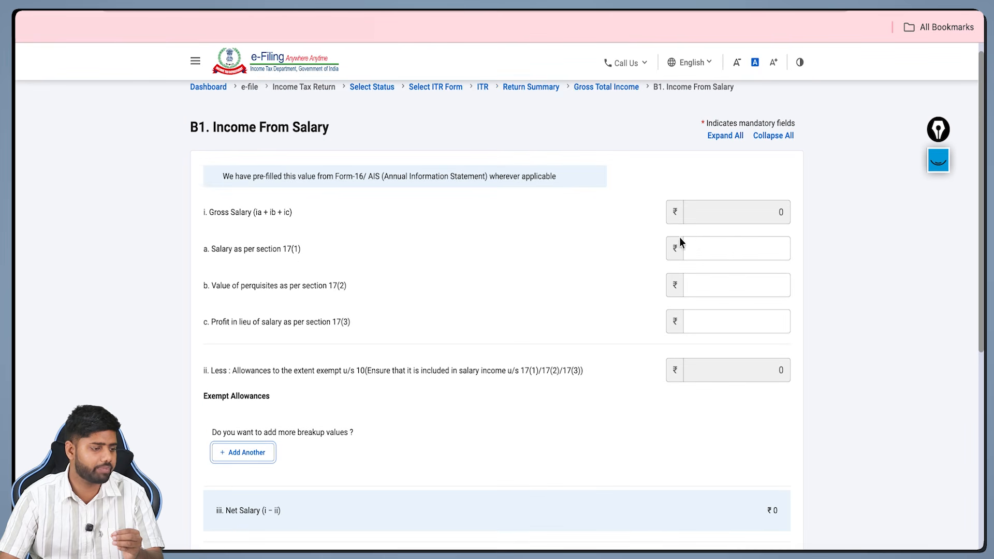
- Clear the pen marks, then tick the B2. Income from House Property heading and underline Details of Income from House Property
scroll(738, 310, down, 7)
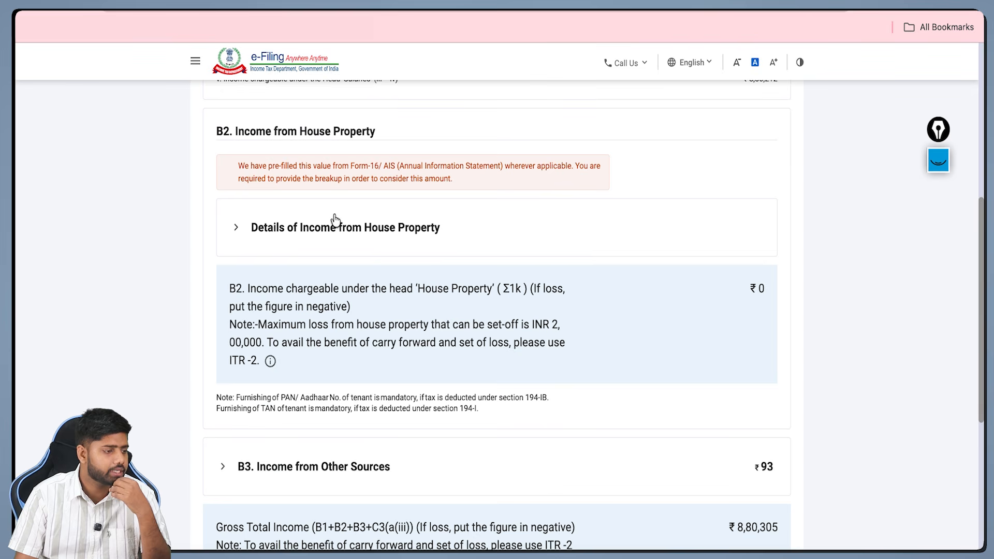
click(938, 160)
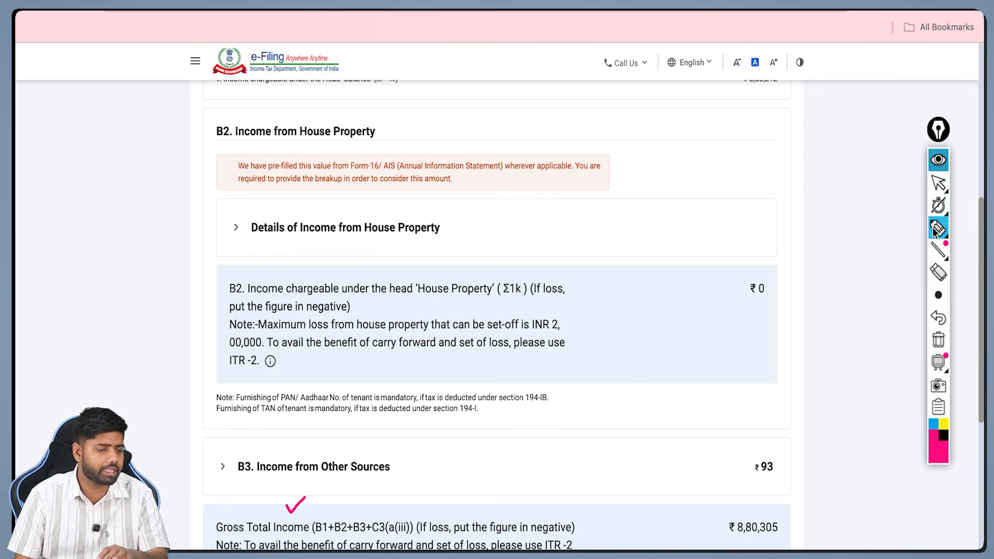
click(937, 339)
drag(393, 133, 422, 117)
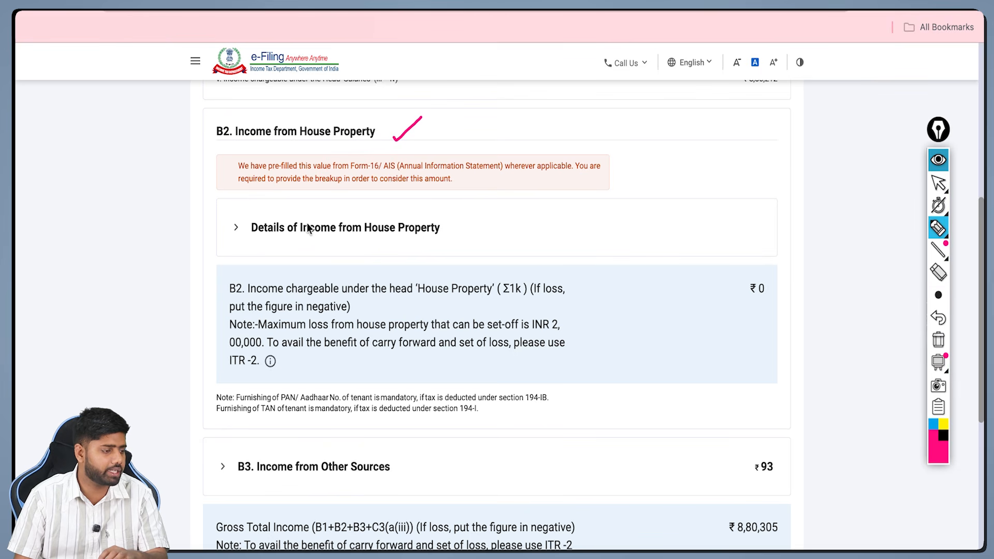
drag(249, 242, 440, 241)
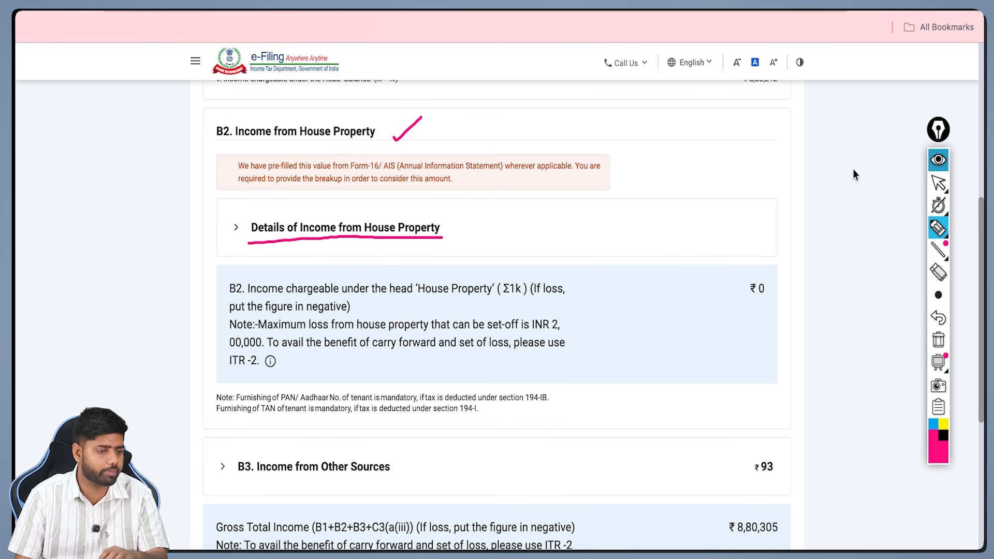
- Add a house property entry, go over its address fields, and set the owner of the property to Self
click(938, 161)
click(253, 227)
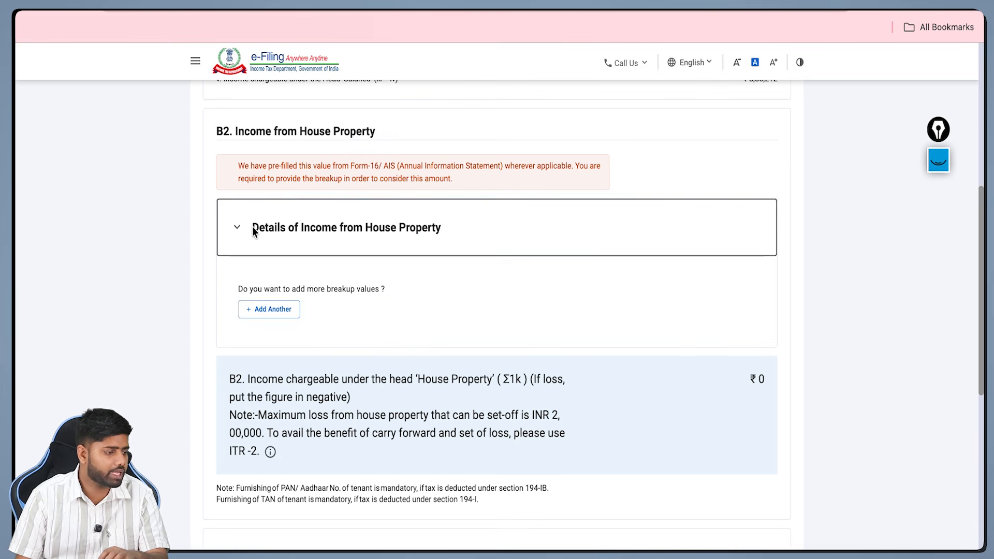
click(267, 310)
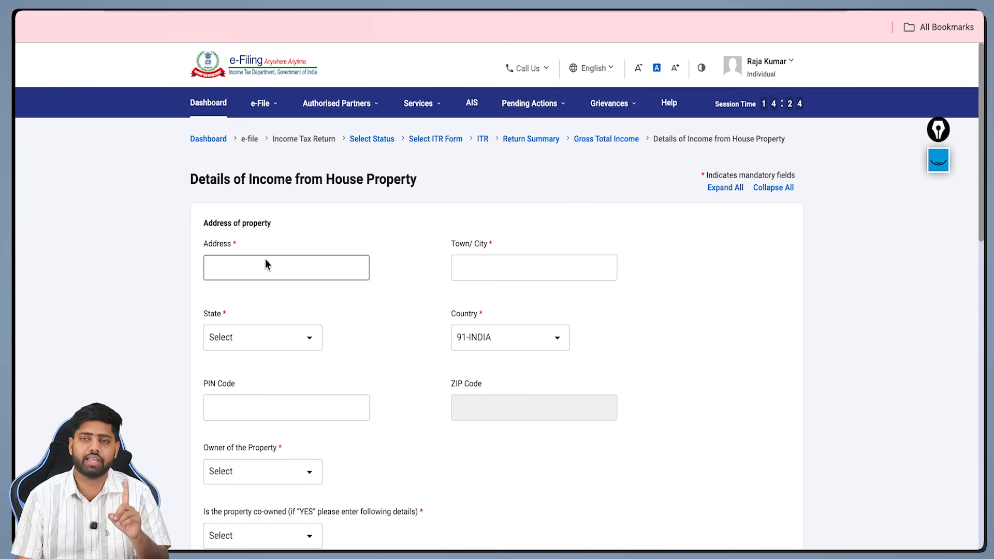
click(265, 259)
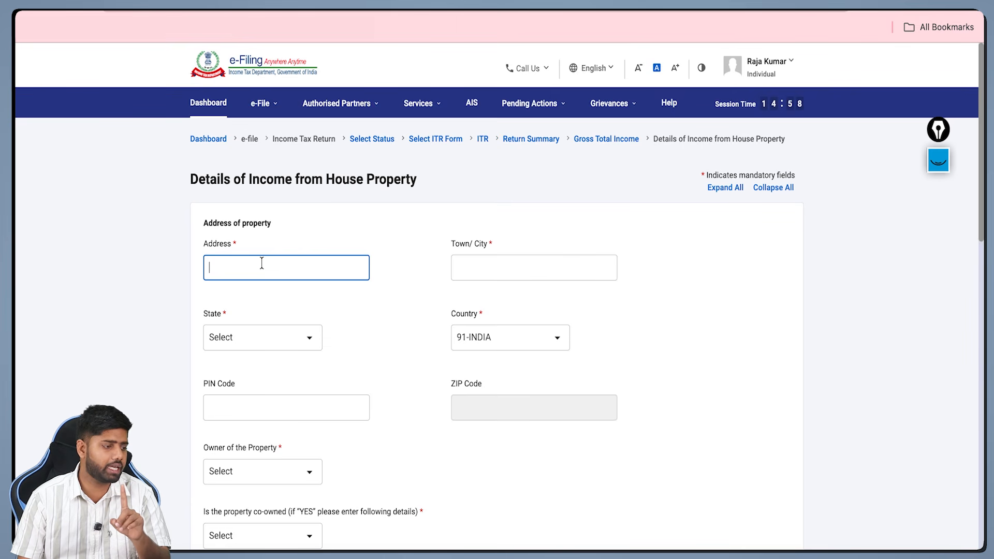
click(452, 261)
scroll(311, 338, down, 3)
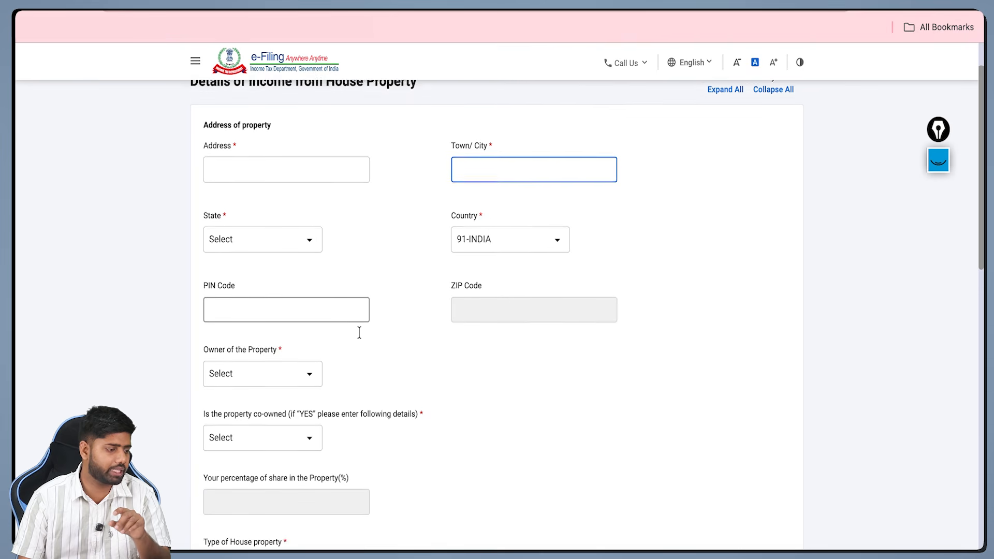
click(298, 471)
click(281, 414)
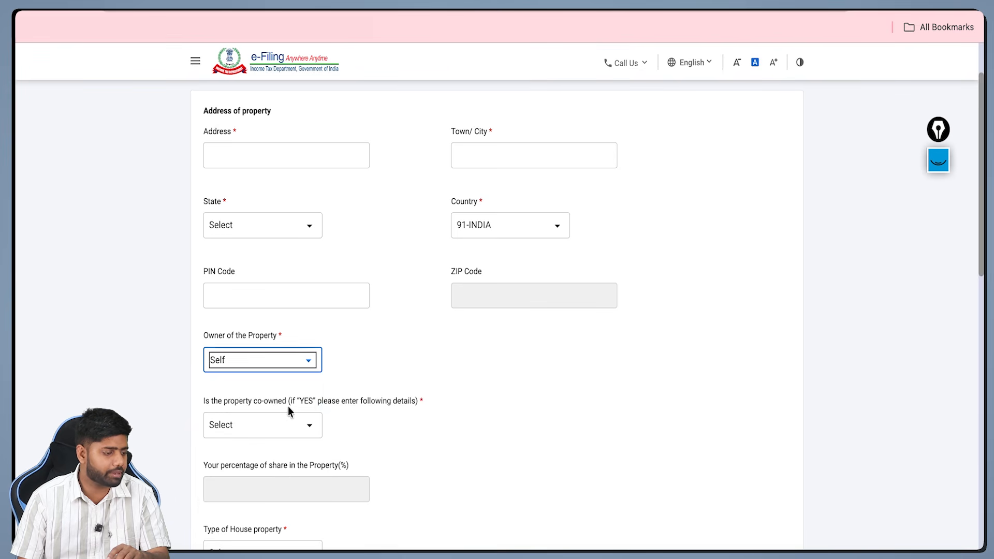
- Review the house property form's co-ownership options, rent, local tax and borrowed-capital interest fields, and its income from house property row
scroll(387, 386, down, 4)
click(295, 209)
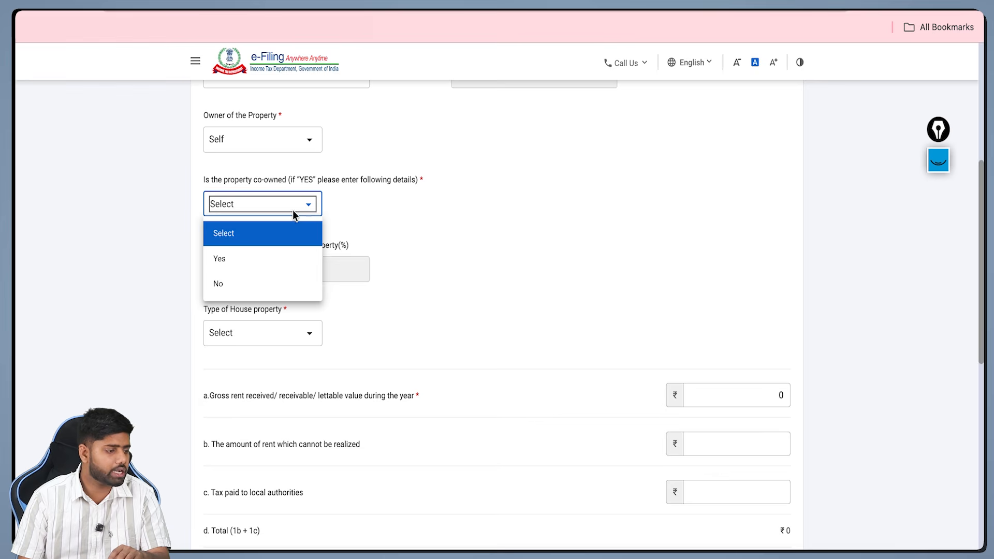
click(296, 212)
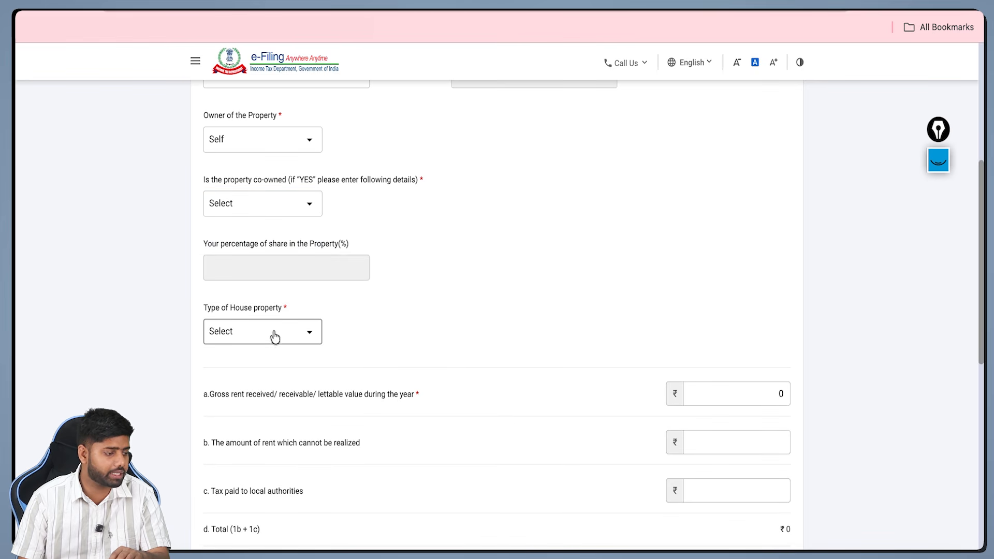
scroll(327, 340, down, 3)
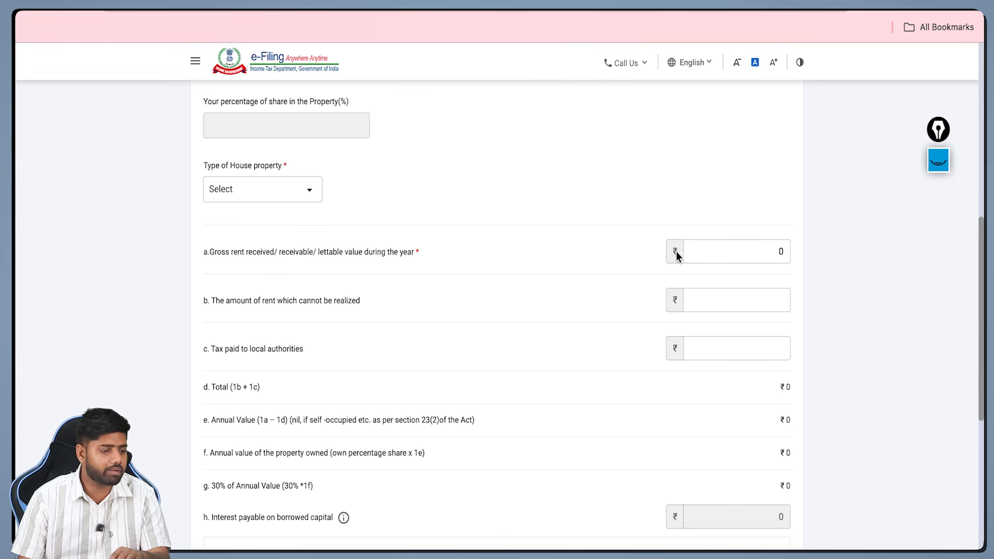
click(732, 252)
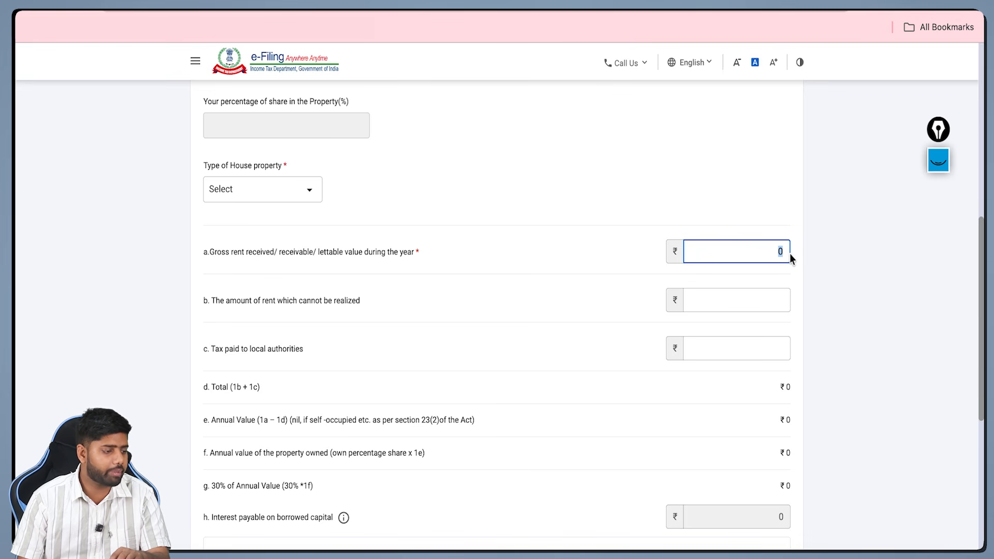
scroll(690, 272, down, 1)
click(694, 265)
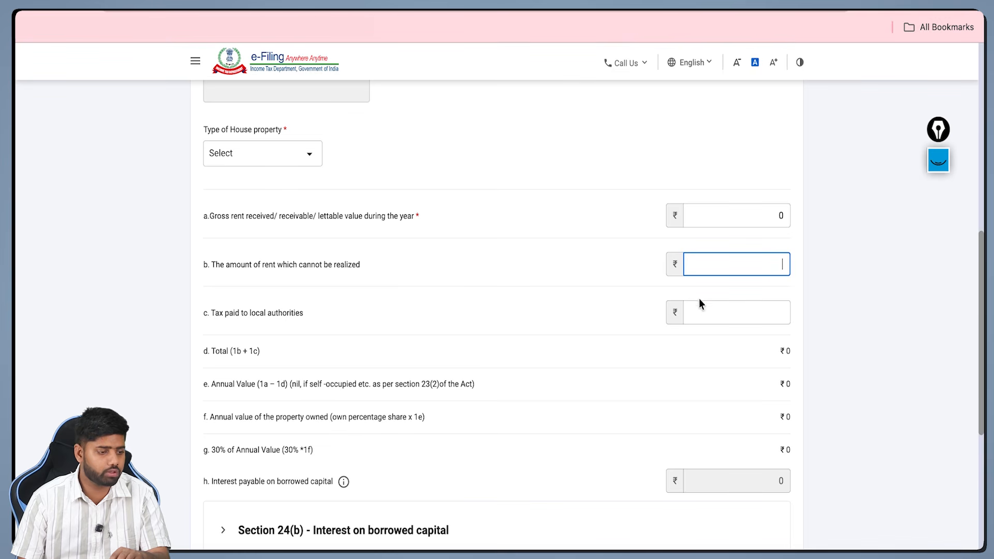
scroll(699, 310, down, 1)
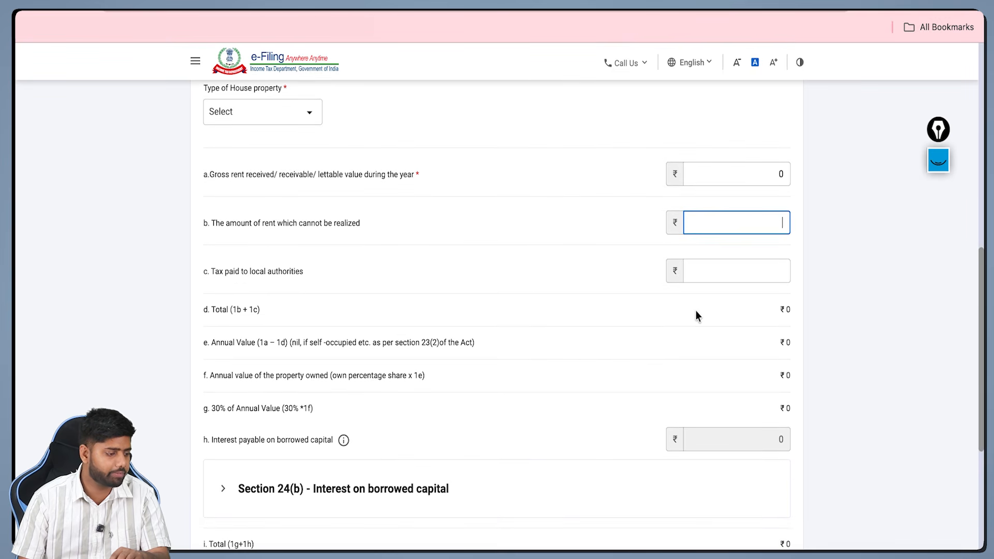
scroll(695, 310, down, 4)
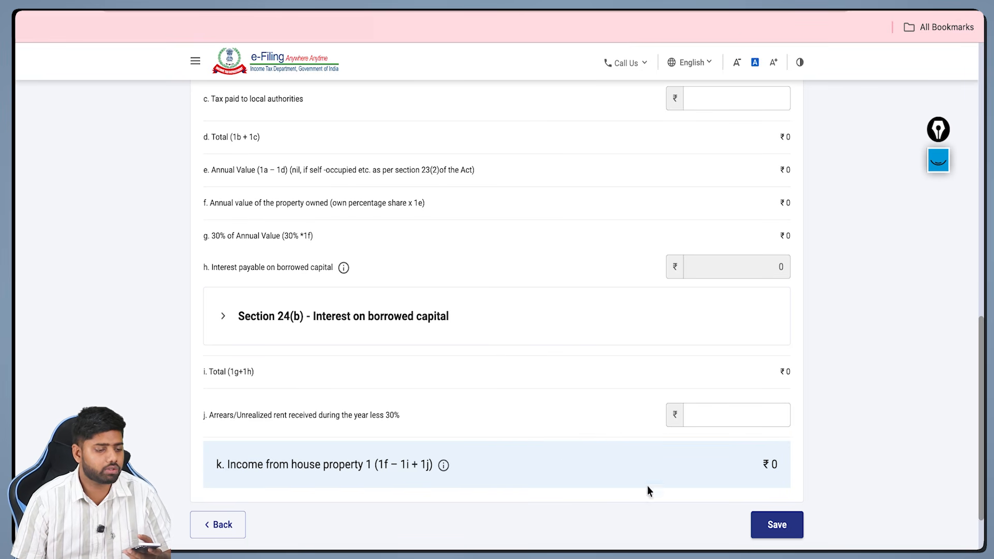
drag(763, 460, 785, 460)
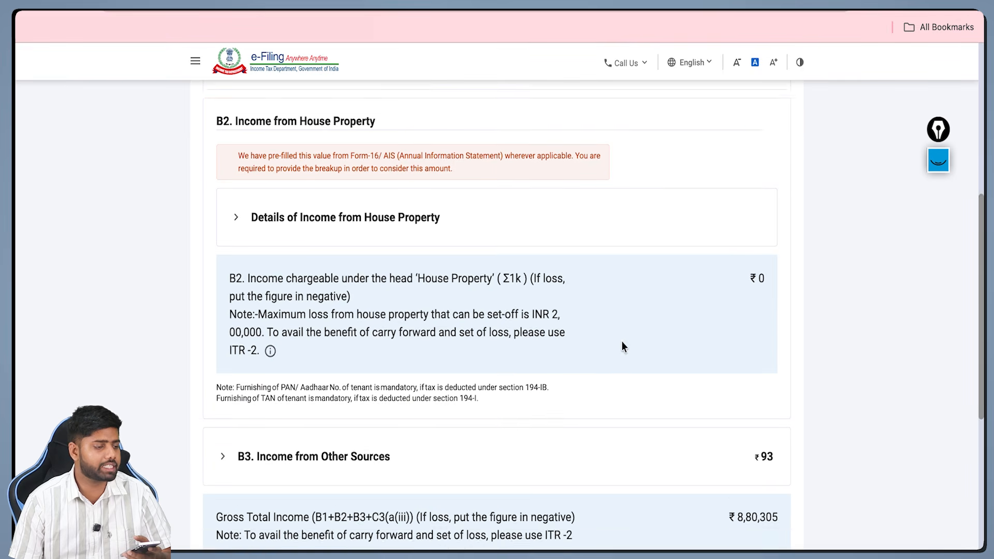
- Expand B3. Income from Other Sources and select the Interest from Income Tax Refund entry
scroll(621, 346, down, 1)
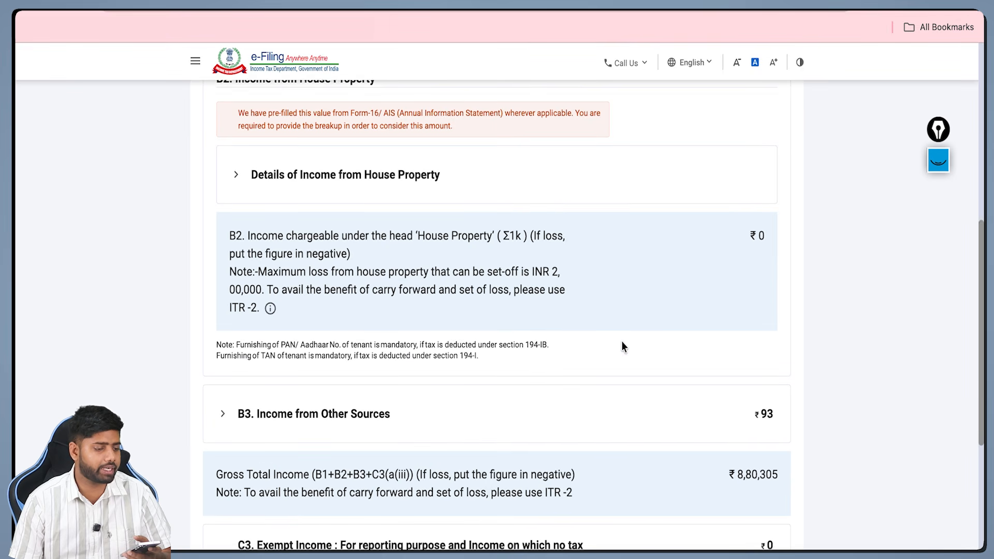
scroll(621, 346, down, 3)
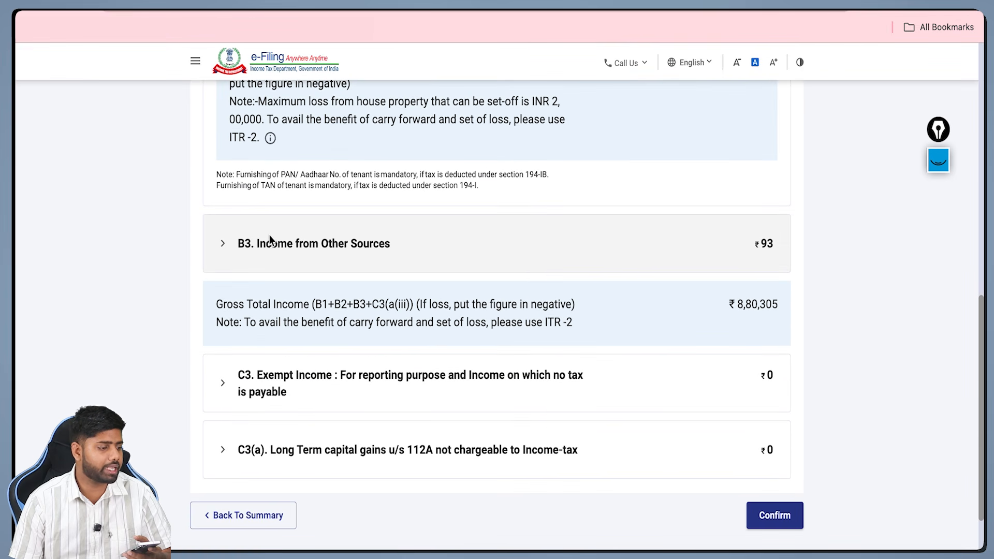
click(241, 247)
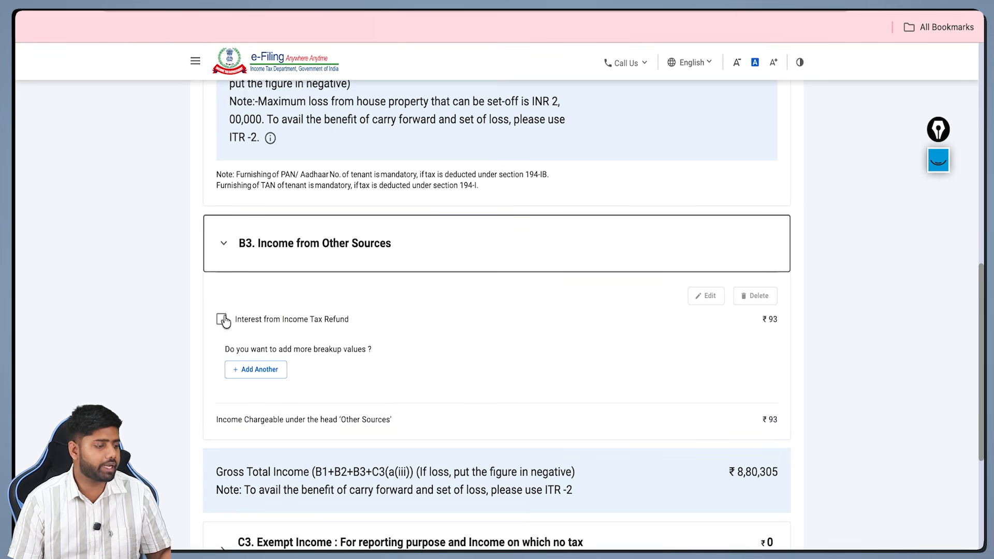
click(222, 320)
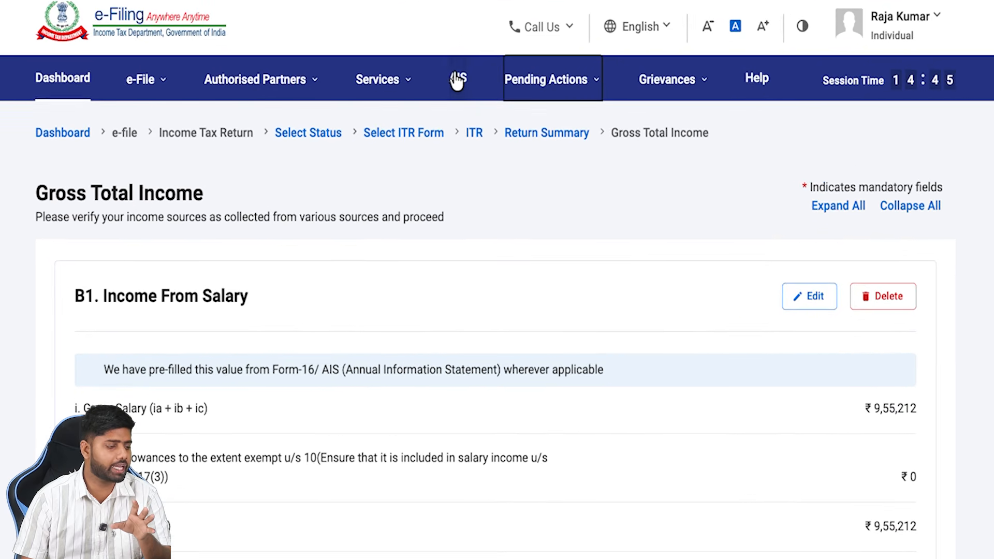
- Open the Taxpayer Information Summary for F.Y. 2025-26 in the AIS portal and tick its first information category with the pen
click(458, 80)
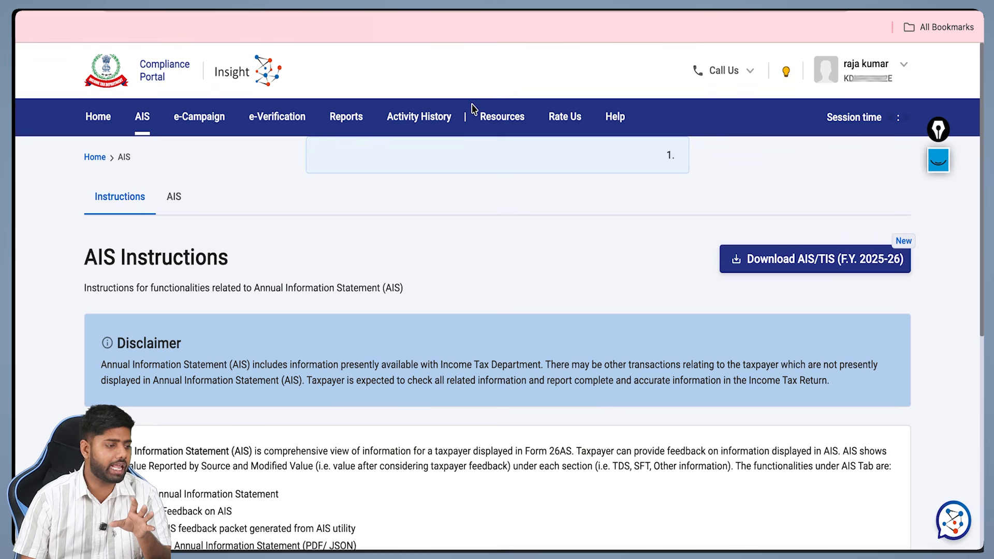
click(172, 197)
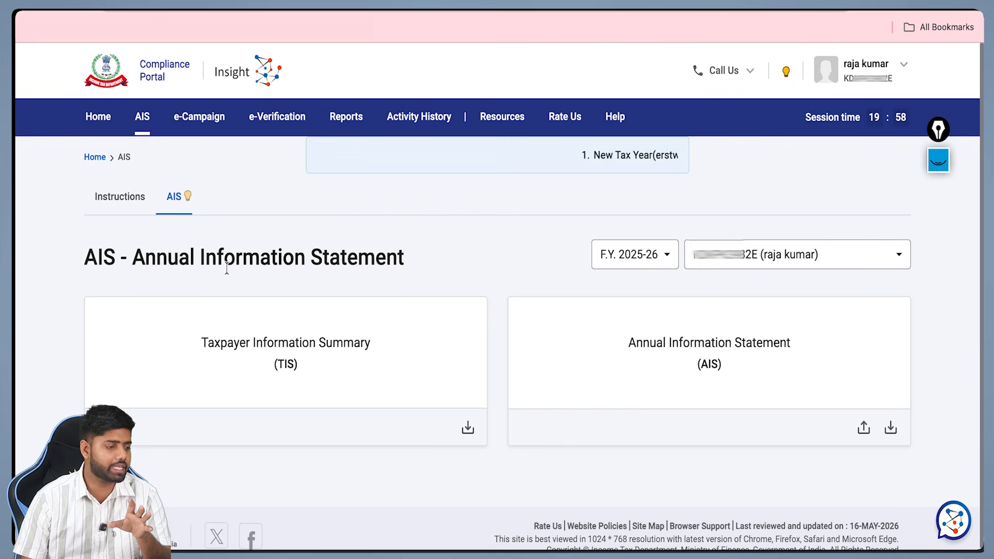
click(254, 364)
scroll(331, 395, down, 4)
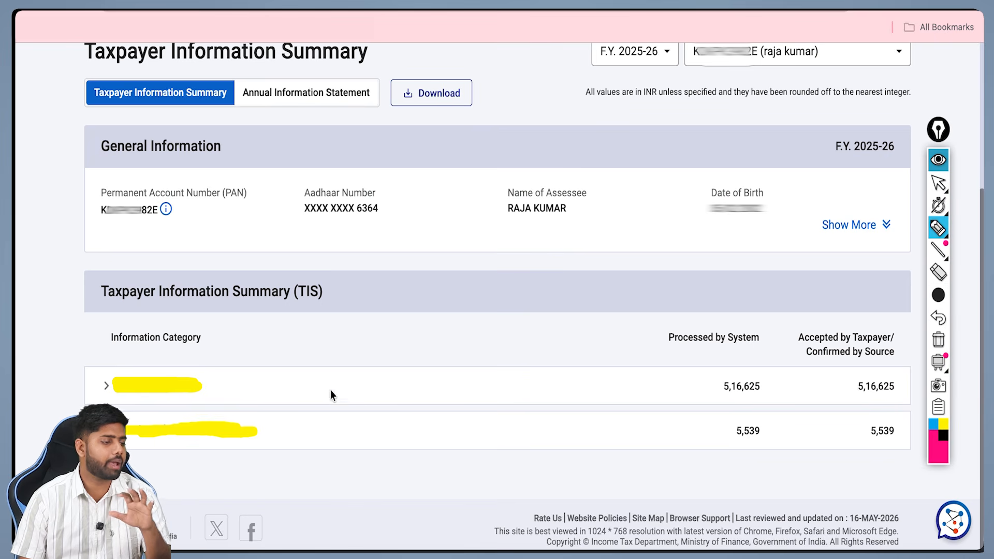
drag(288, 383, 329, 365)
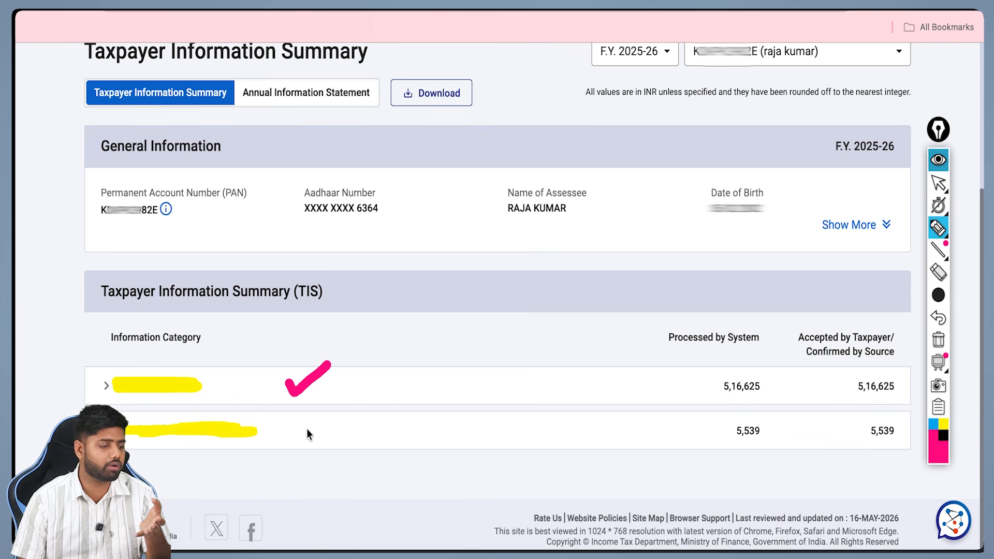
- Mark the second TIS information category with the pen, clear the marks, and draw an arrow at B3's option for adding another entry
mouse_move(306, 430)
mouse_down()
mouse_move(312, 438)
mouse_move(331, 415)
mouse_up()
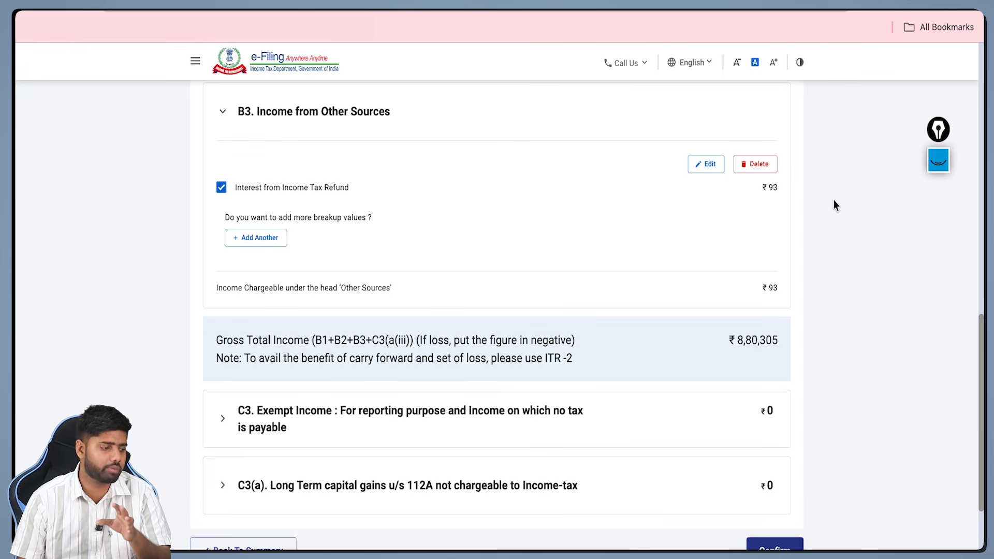
click(938, 161)
click(938, 341)
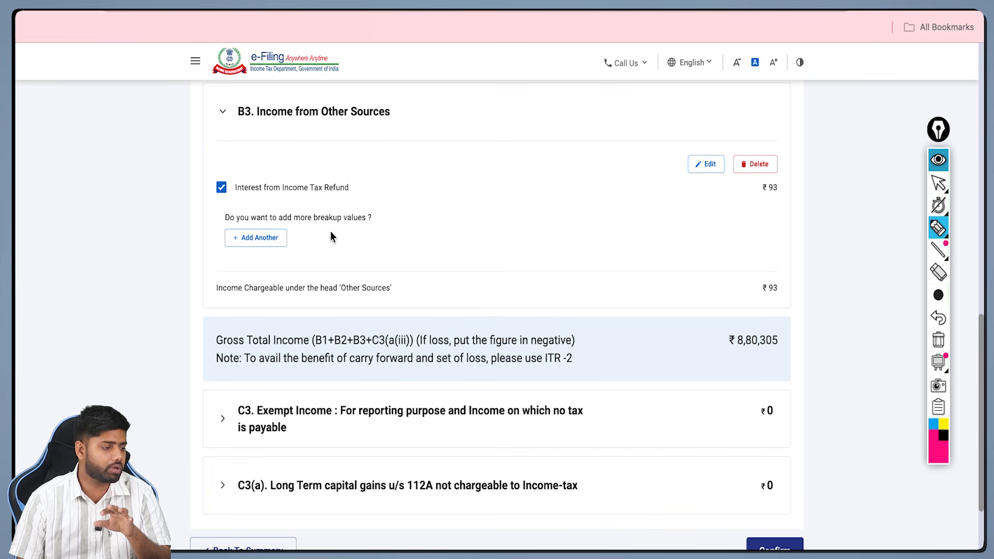
drag(296, 239, 341, 251)
mouse_move(310, 220)
mouse_down()
mouse_move(297, 237)
mouse_move(314, 257)
mouse_up()
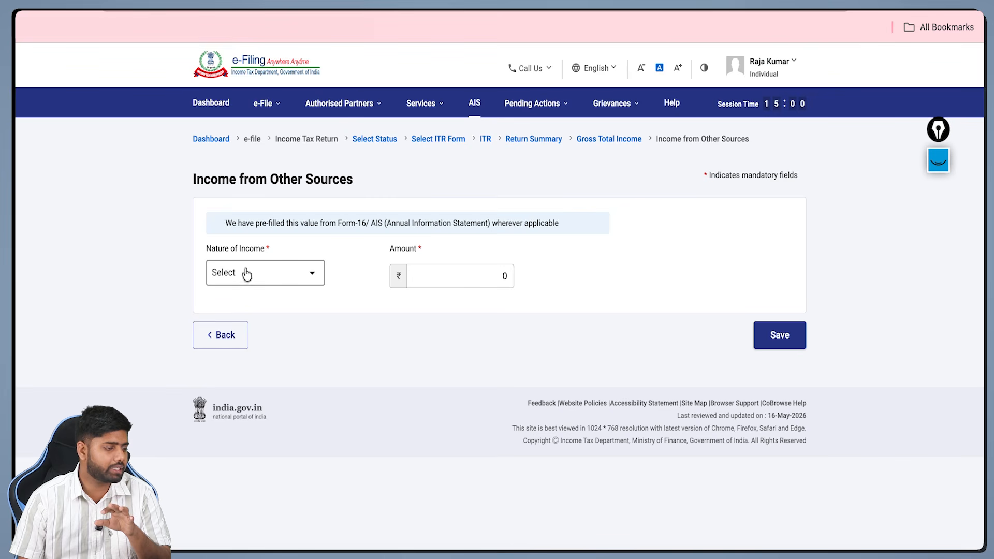
- Add an Interest from Saving Bank Account entry of ₹1520 to Income from Other Sources and highlight its row in B3
click(248, 274)
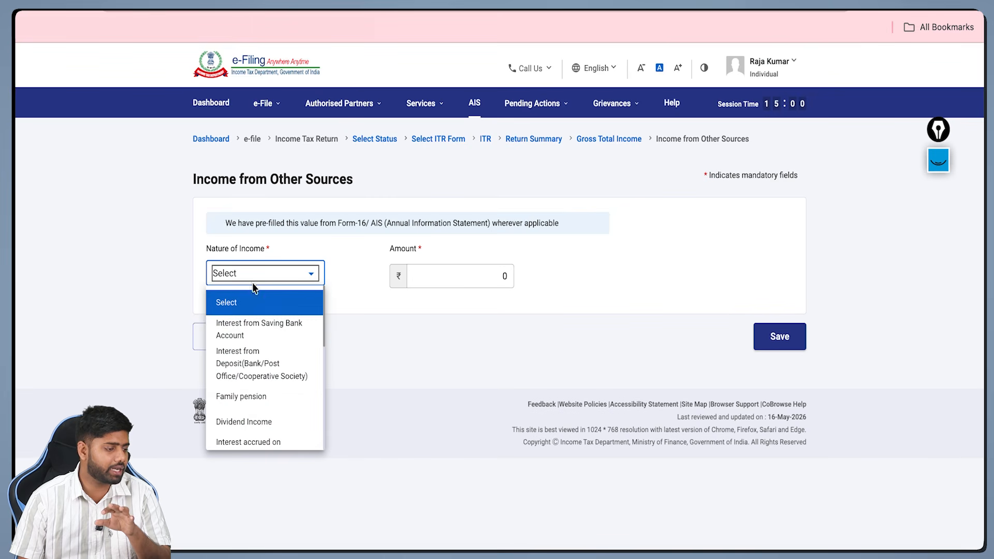
click(249, 335)
click(473, 275)
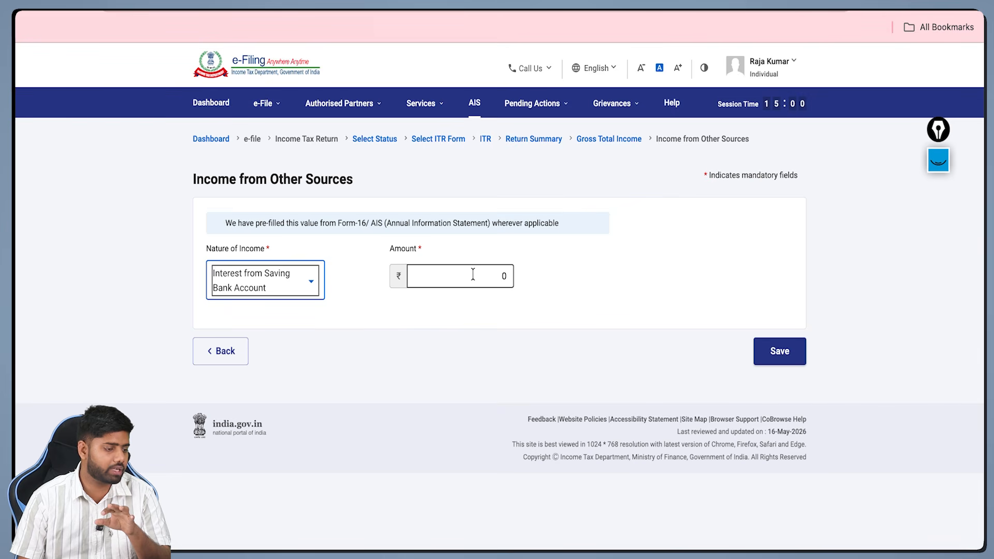
text(152)
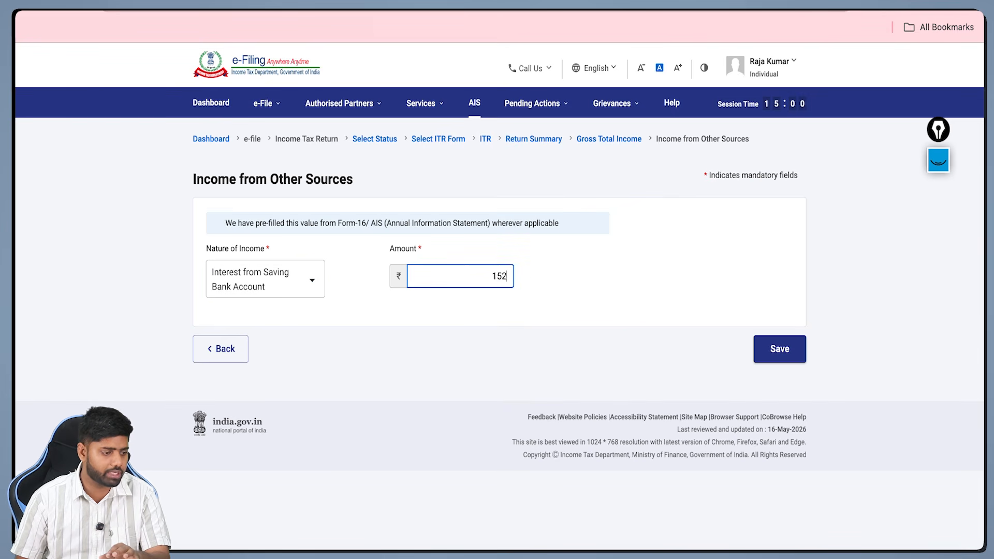
text(0)
click(558, 291)
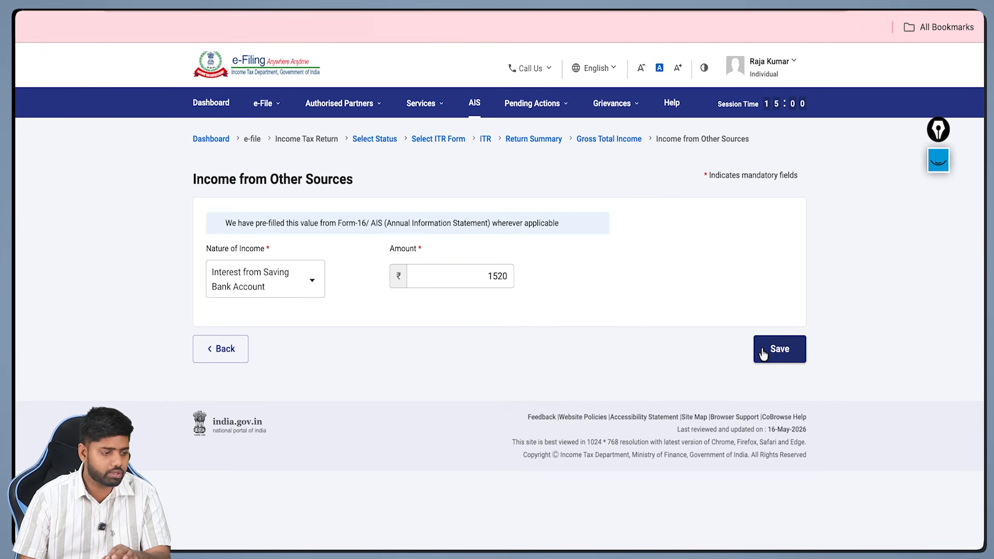
click(780, 349)
scroll(761, 352, down, 15)
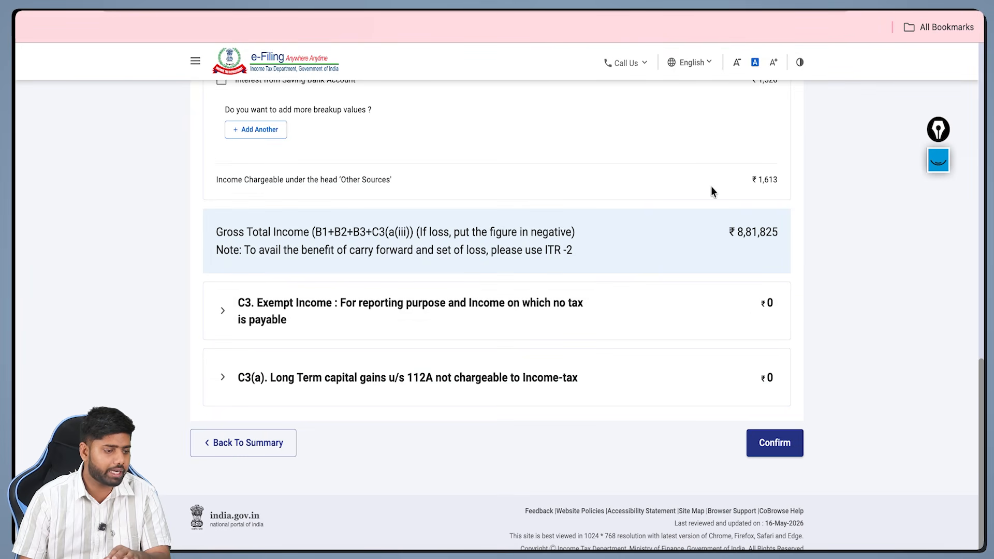
scroll(704, 194, up, 3)
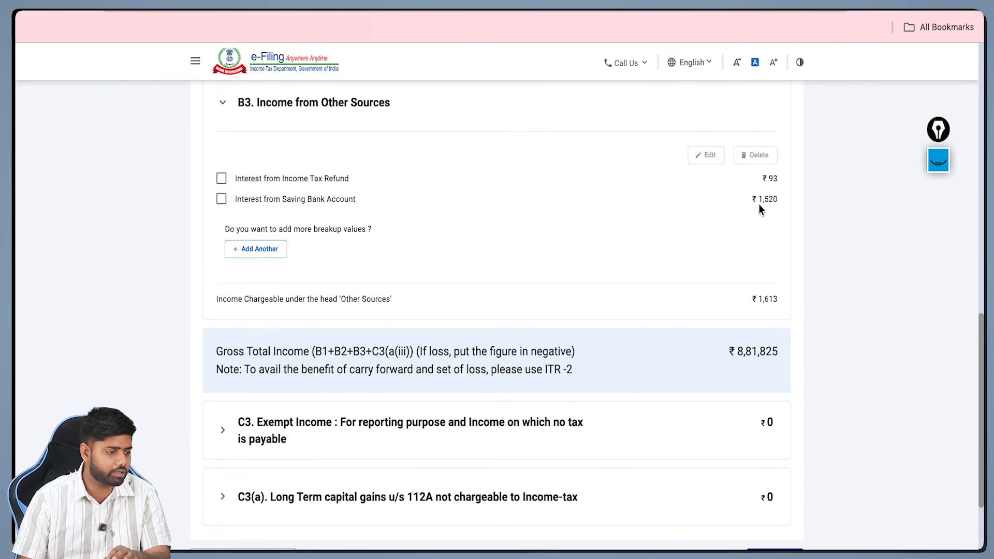
drag(236, 199, 371, 210)
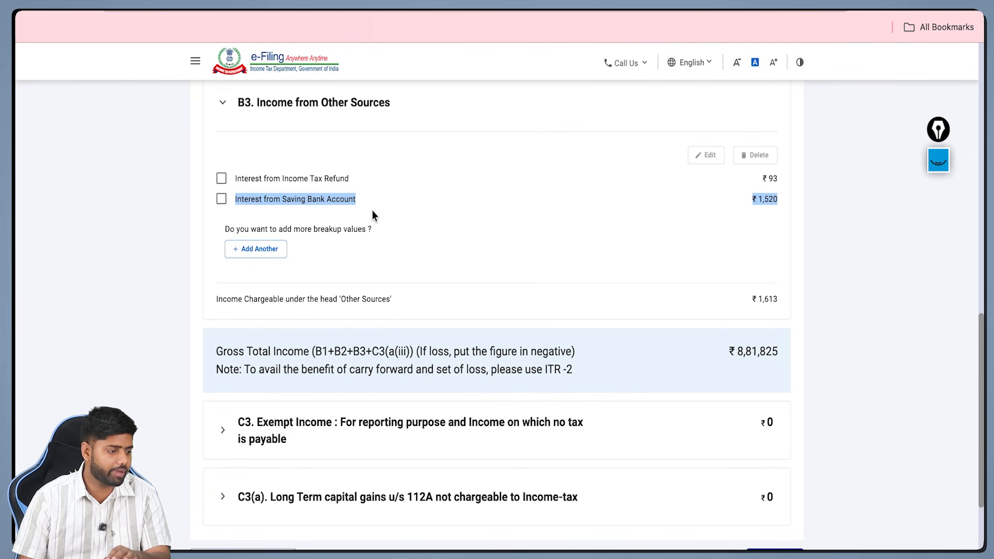
click(372, 209)
- Add another other-sources entry with nature of income Any Other, description "commison" and amount ₹100000, and save it
click(262, 251)
click(277, 274)
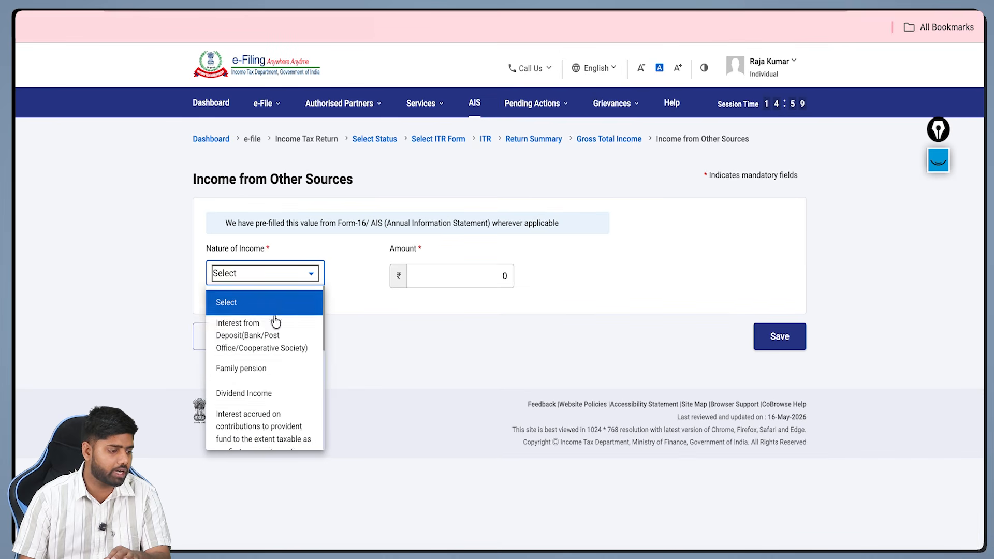
scroll(275, 332, down, 2)
scroll(272, 388, down, 3)
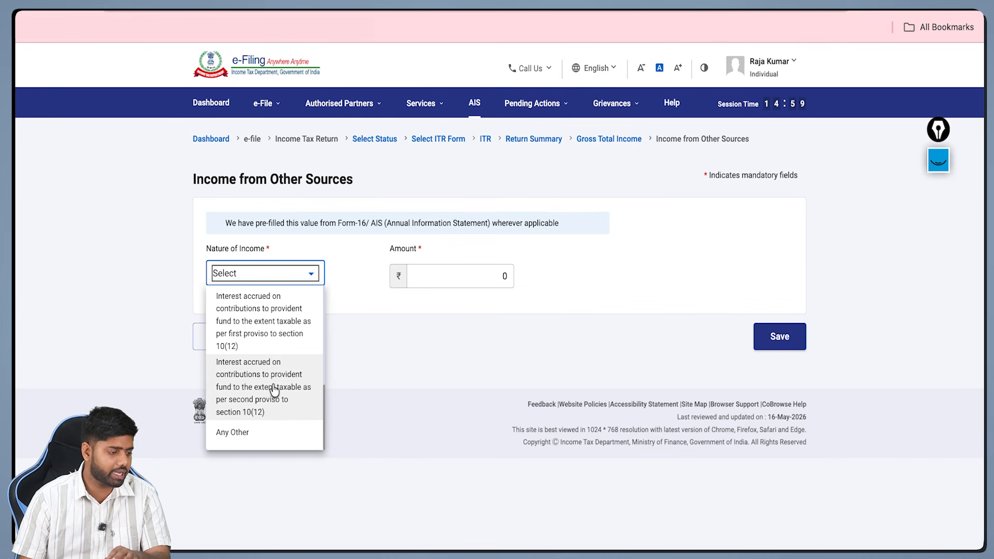
click(251, 443)
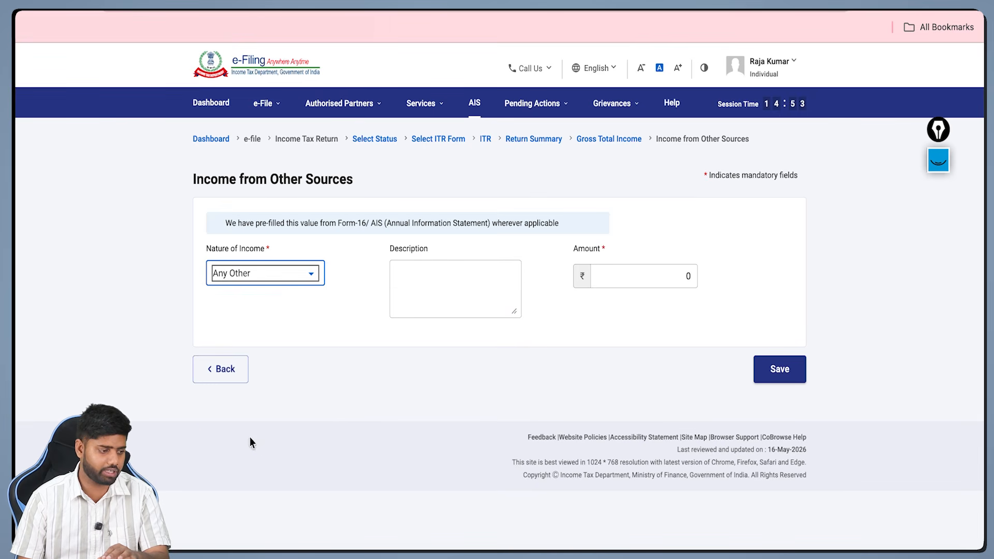
click(453, 305)
click(659, 275)
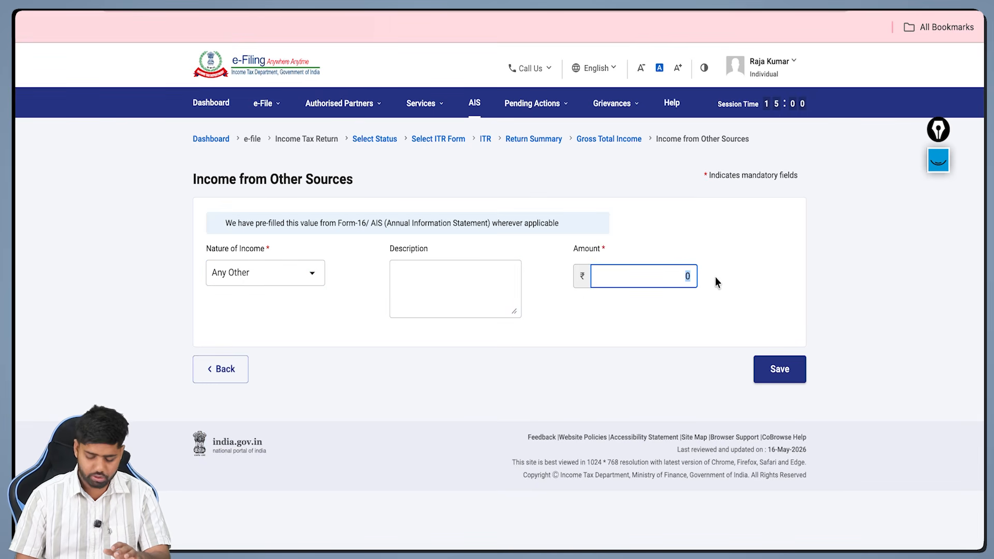
text(10000)
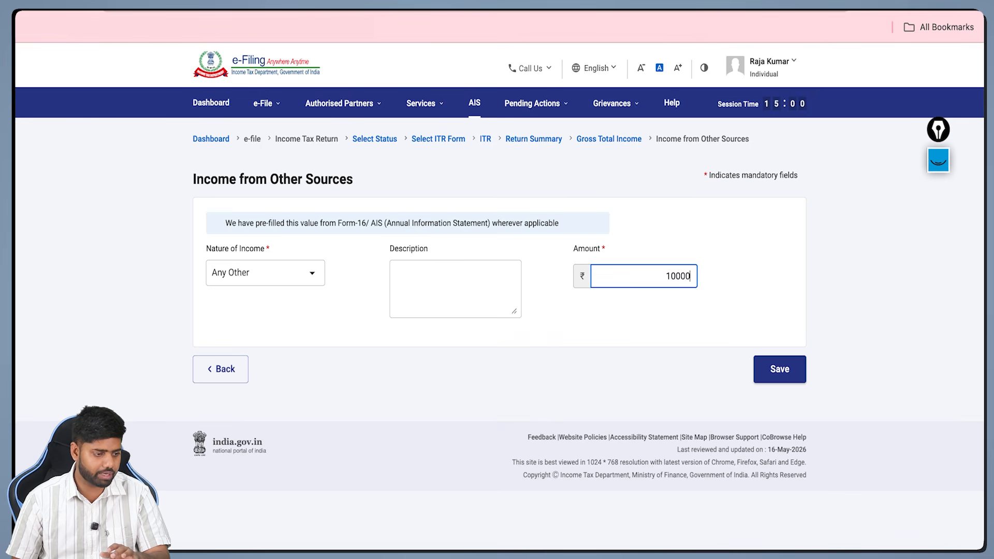
text(0)
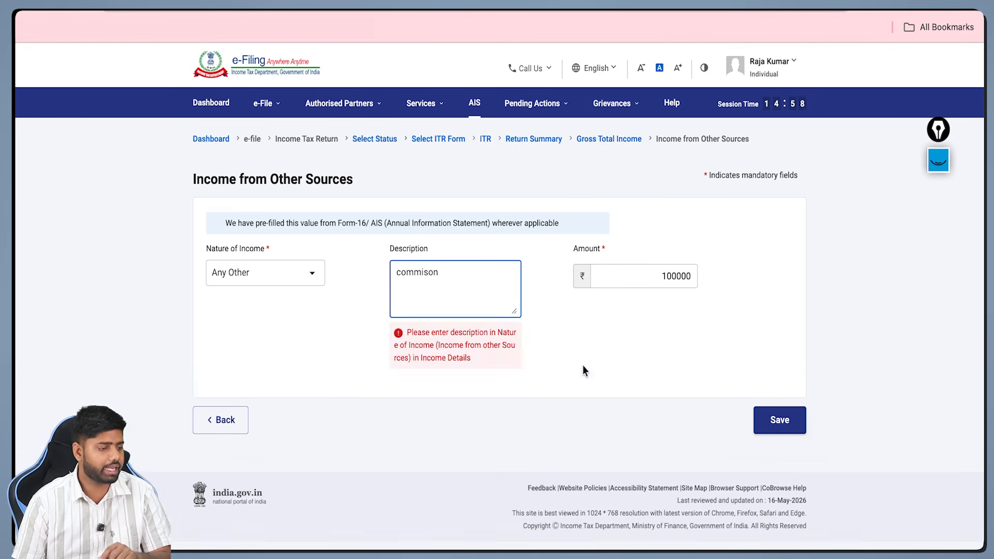
click(569, 327)
click(778, 372)
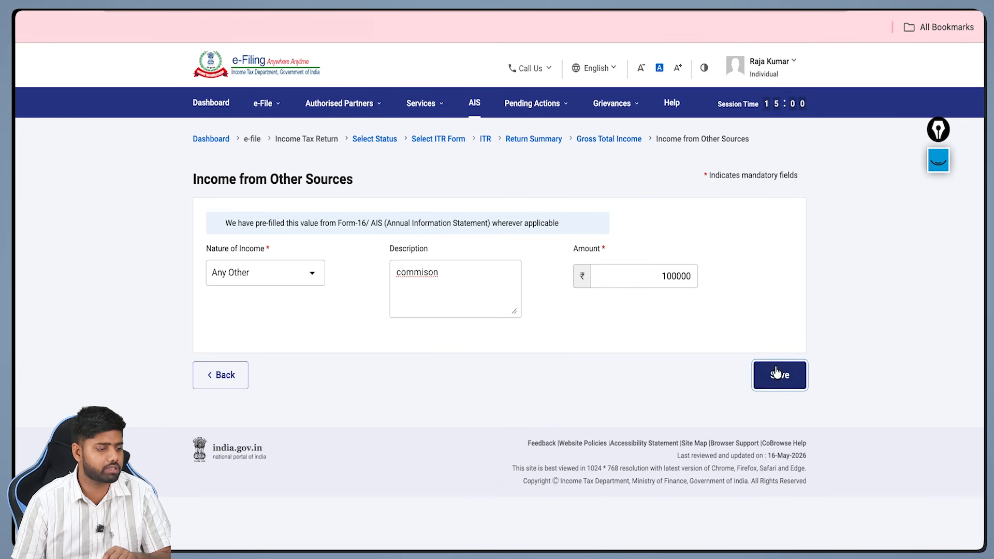
- Start a C3 Exempt Income entry with category Agricultural & related incomes and sub-category 10(1)-Agricultural income(Less than or equal to 5000)
scroll(689, 428, down, 15)
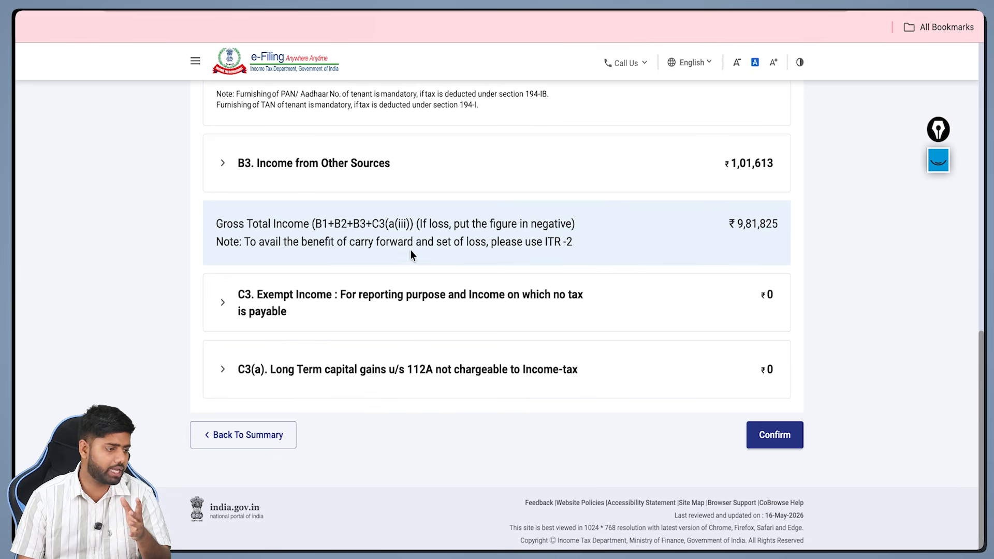
click(224, 303)
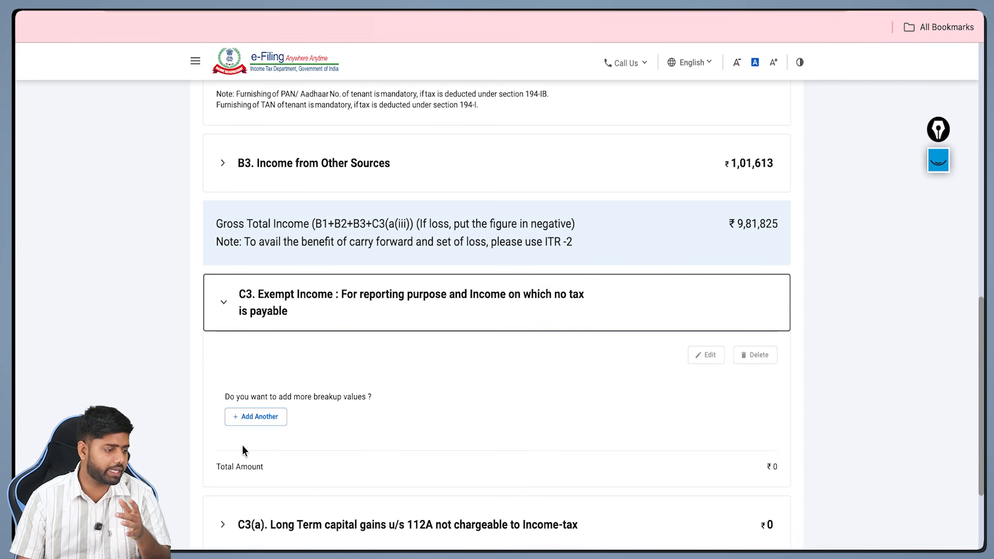
click(247, 417)
click(266, 244)
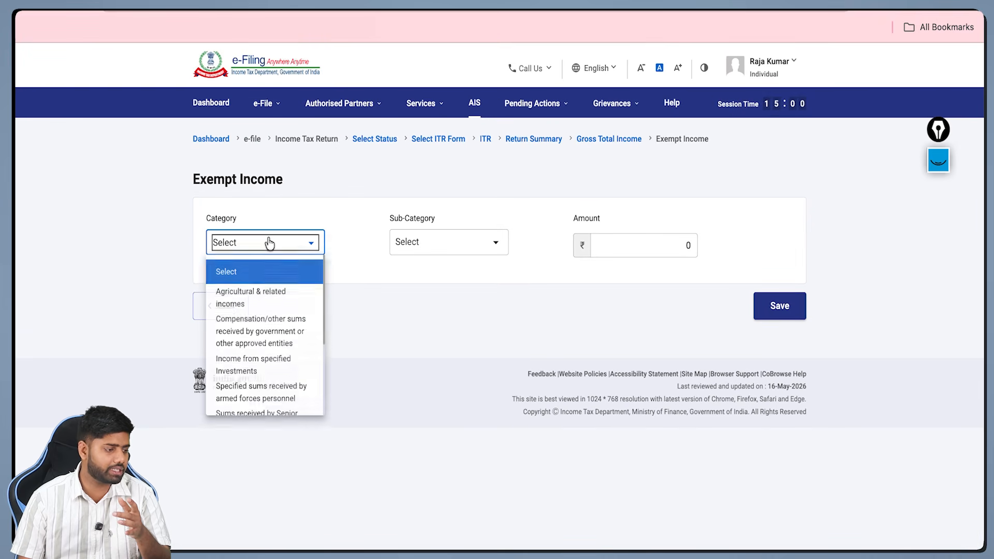
scroll(274, 317, down, 3)
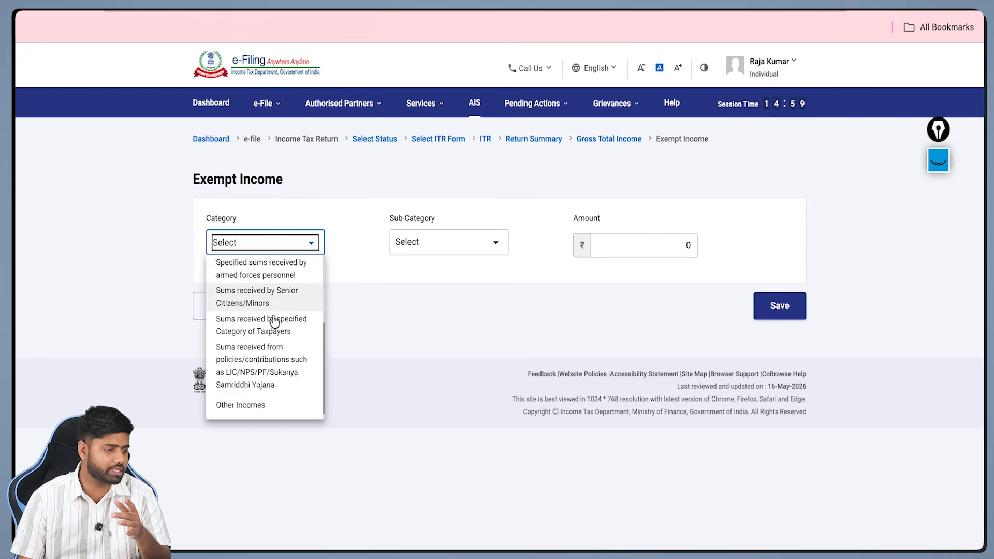
scroll(281, 308, up, 3)
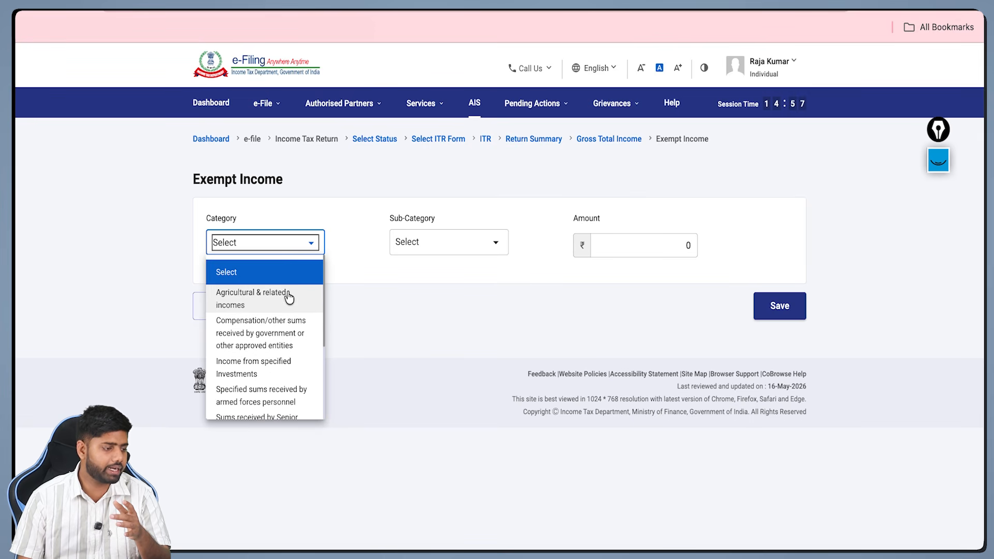
click(256, 307)
click(406, 250)
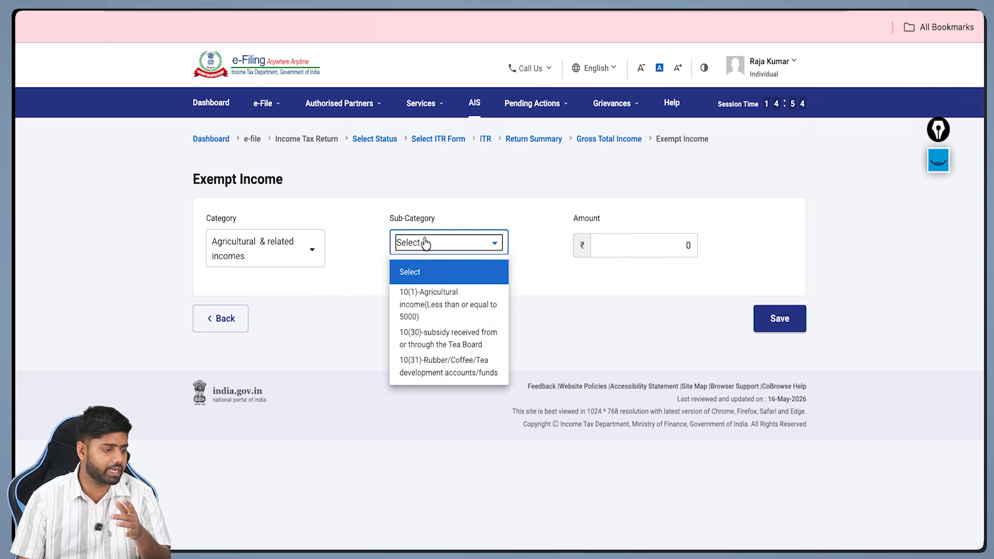
click(445, 307)
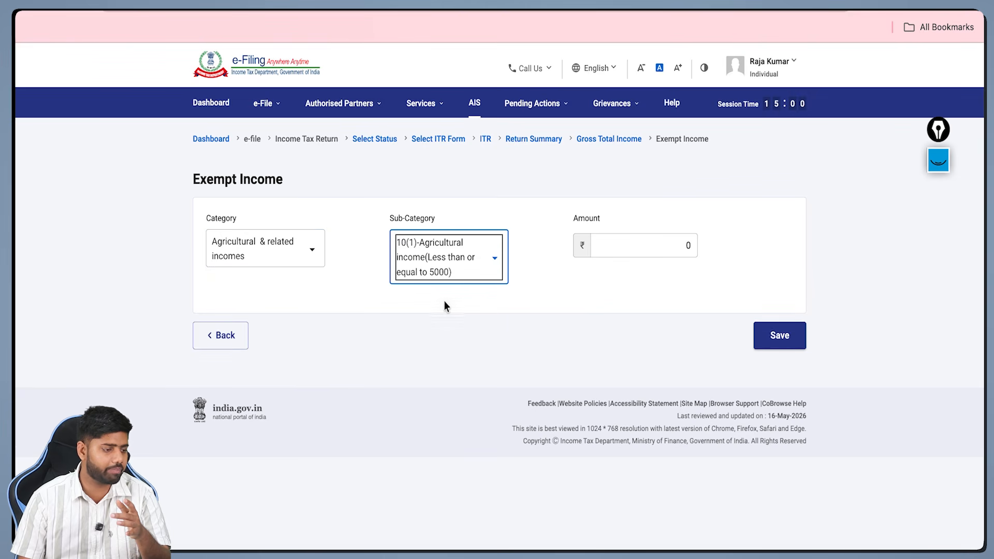
- Set the exempt agricultural income amount to ₹5000 and save the entry
click(621, 243)
text(5000)
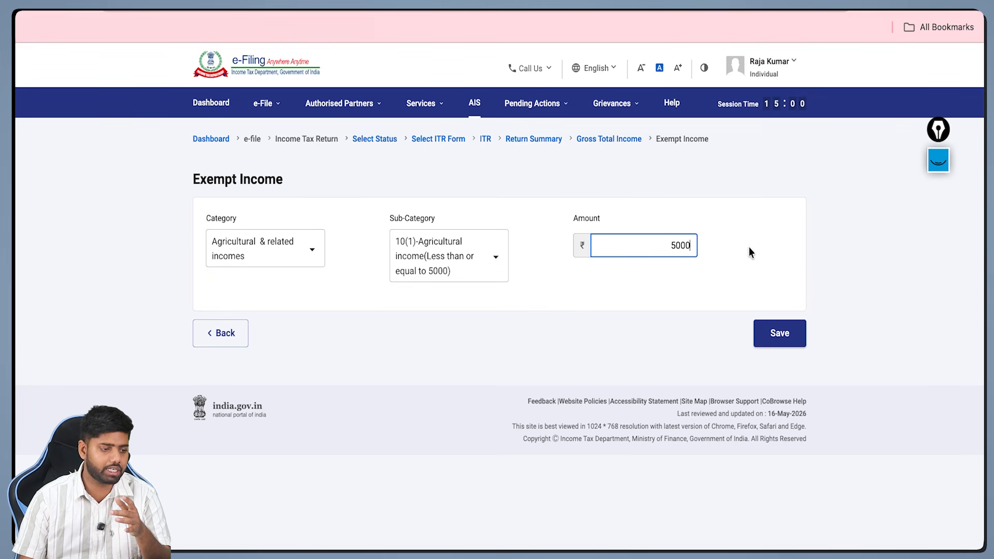
click(782, 336)
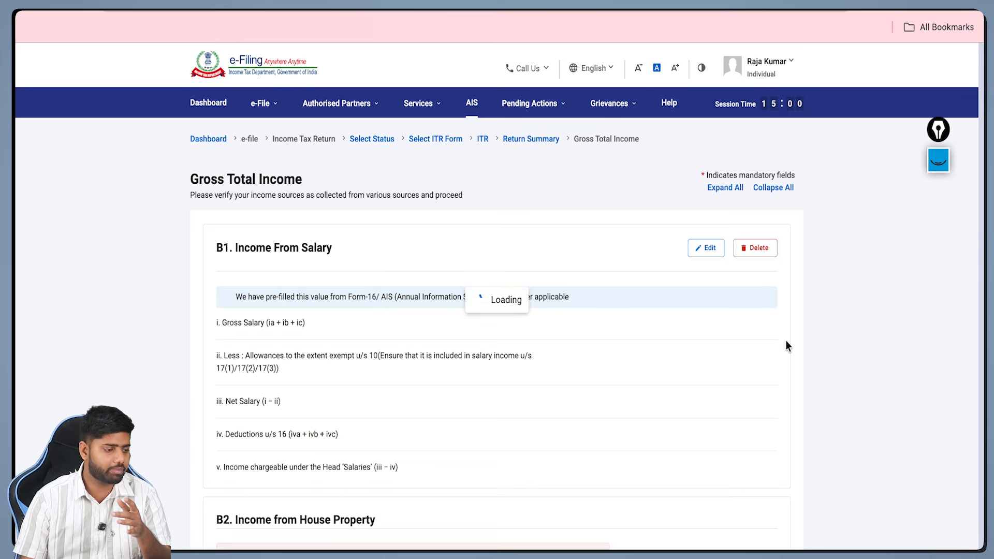
- Expand C3(a) Long Term capital gains u/s 112A and mark its sale consideration, cost of acquisition and capital gains rows with the pen
scroll(776, 348, down, 7)
scroll(777, 353, down, 10)
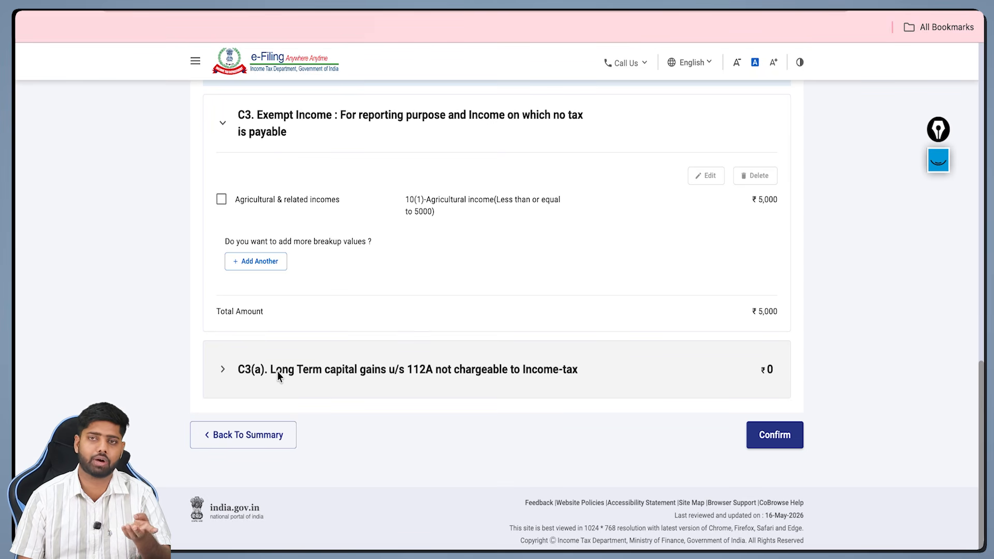
click(223, 370)
scroll(224, 374, down, 3)
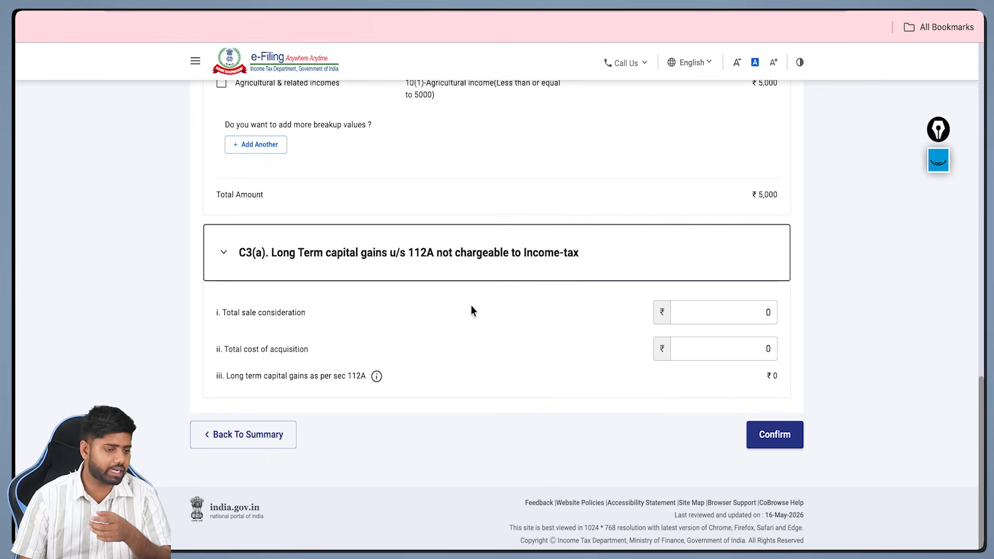
click(938, 161)
mouse_move(318, 350)
mouse_down()
mouse_move(631, 345)
mouse_move(615, 357)
mouse_move(631, 346)
mouse_up()
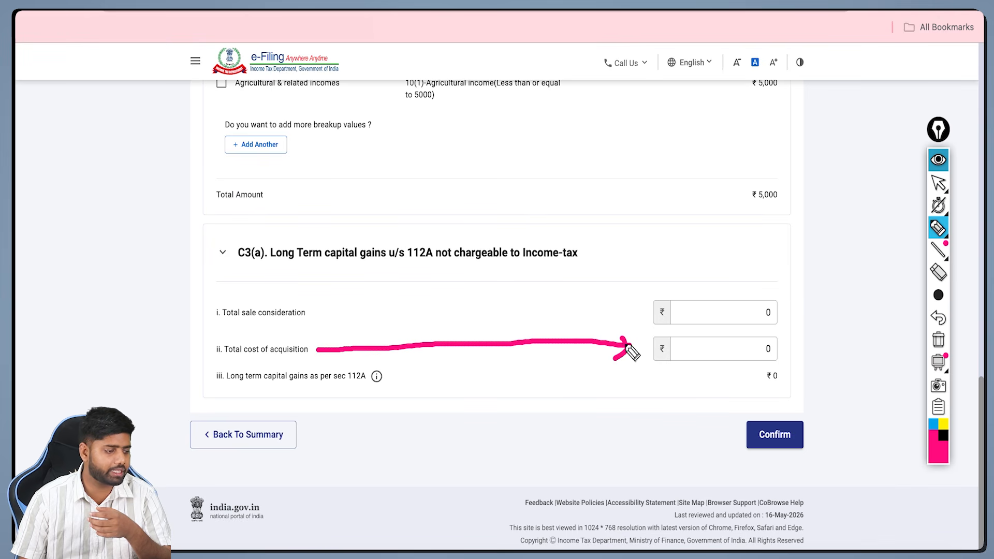
mouse_move(322, 315)
mouse_down()
mouse_move(625, 319)
mouse_move(725, 294)
mouse_up()
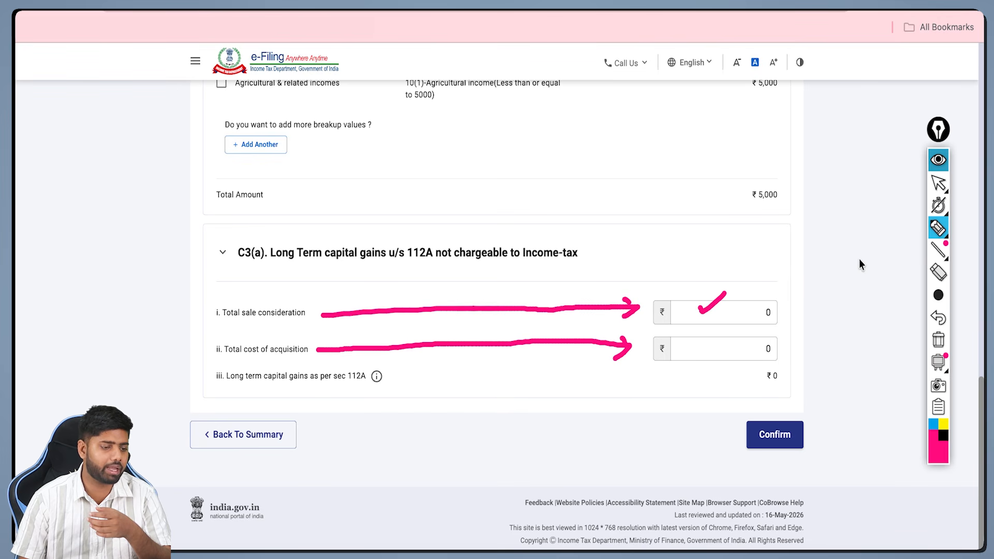
click(938, 340)
drag(715, 378, 740, 370)
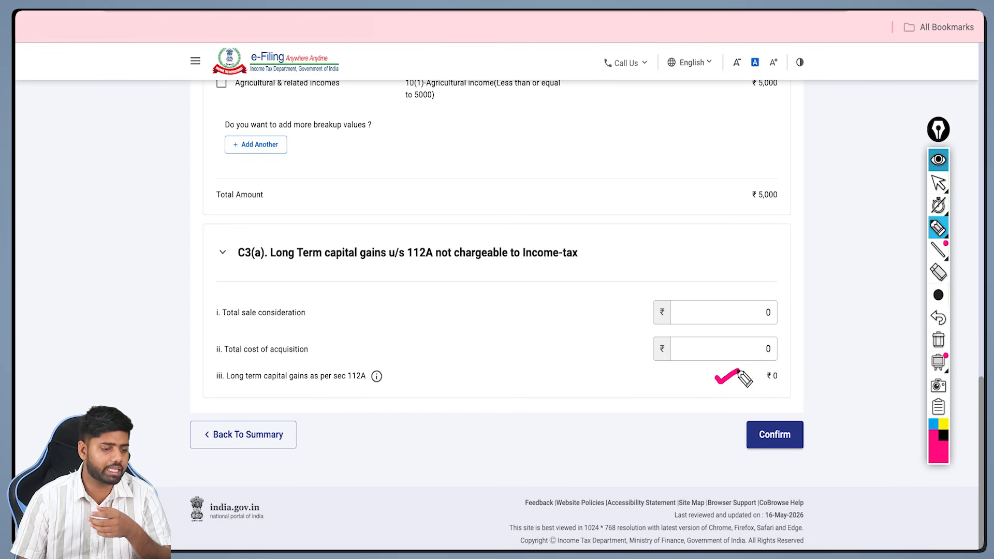
click(938, 160)
- Set the C3(a) total cost of acquisition to ₹100000 and total sale consideration to ₹105000, and collapse the section
double_click(725, 345)
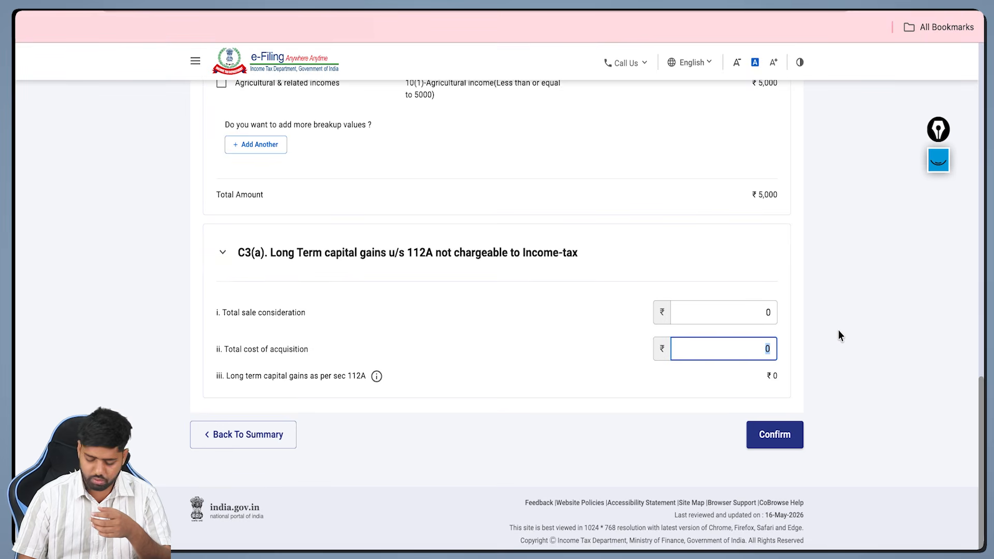
text(100000)
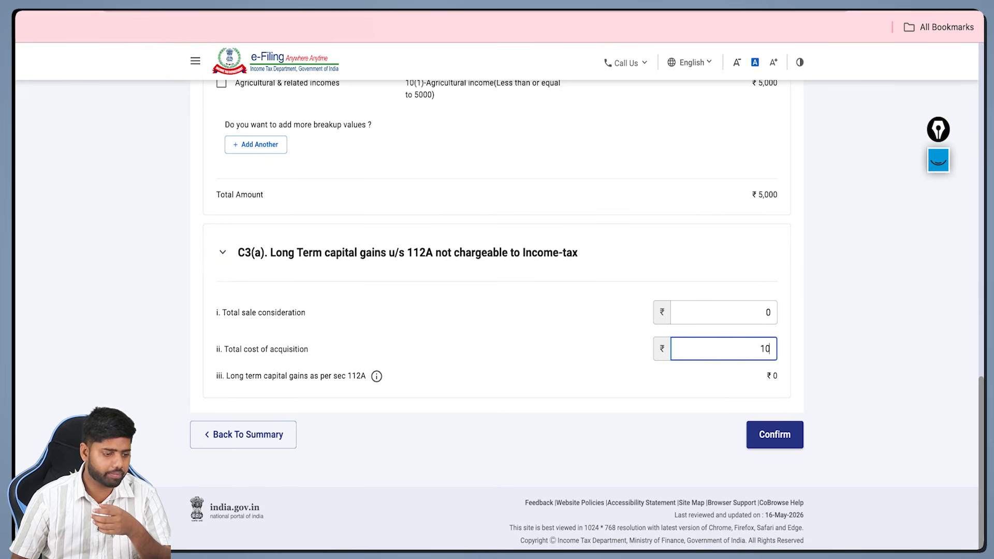
double_click(766, 313)
text(105000)
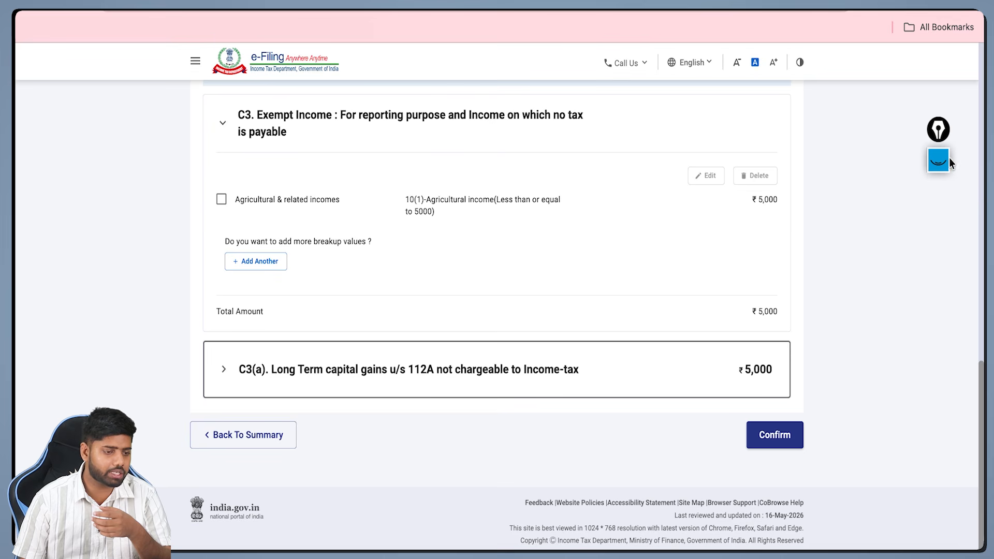
- Mark the C3(a) Long Term capital gains u/s 112A amount with the pen and confirm the Gross Total Income section
click(947, 159)
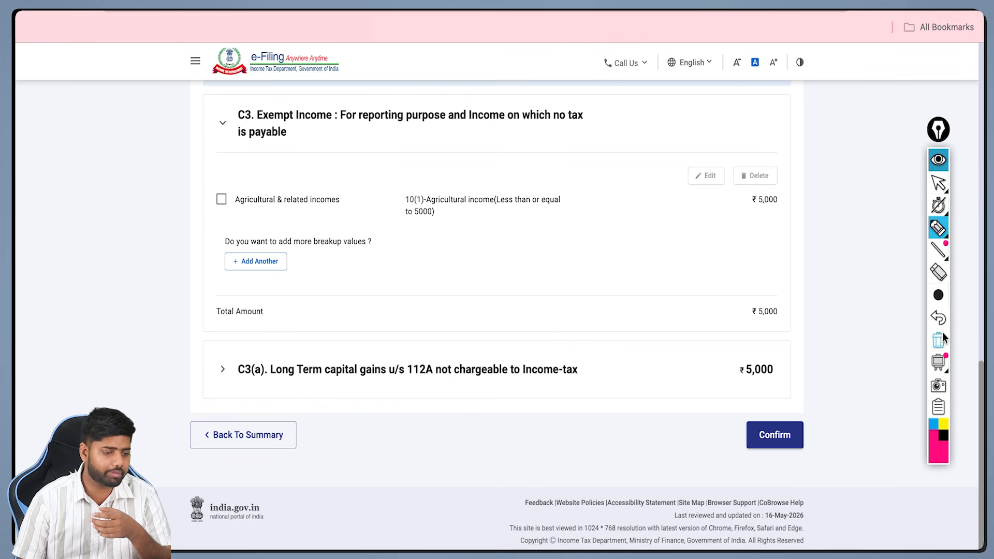
mouse_move(647, 374)
mouse_down()
mouse_move(687, 353)
mouse_move(772, 386)
mouse_up()
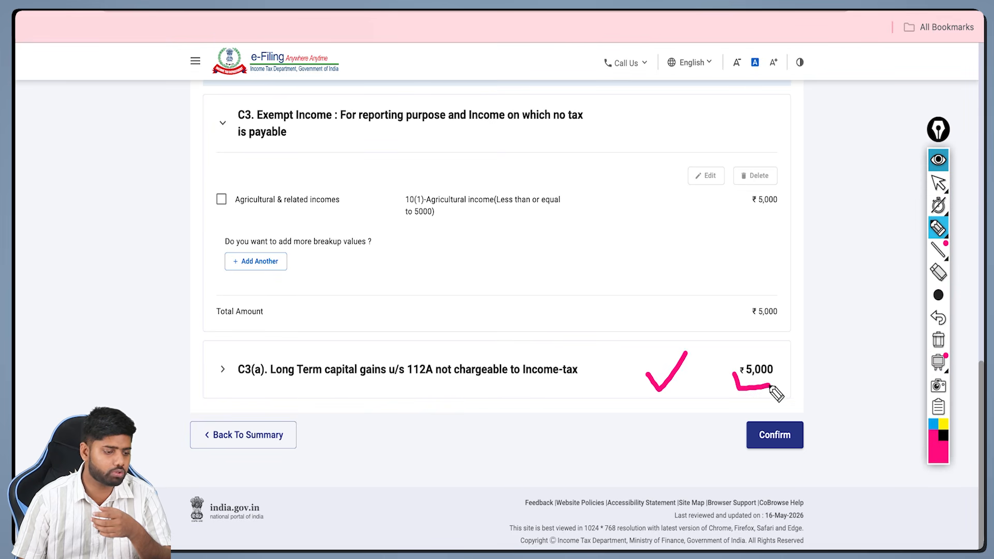
click(938, 160)
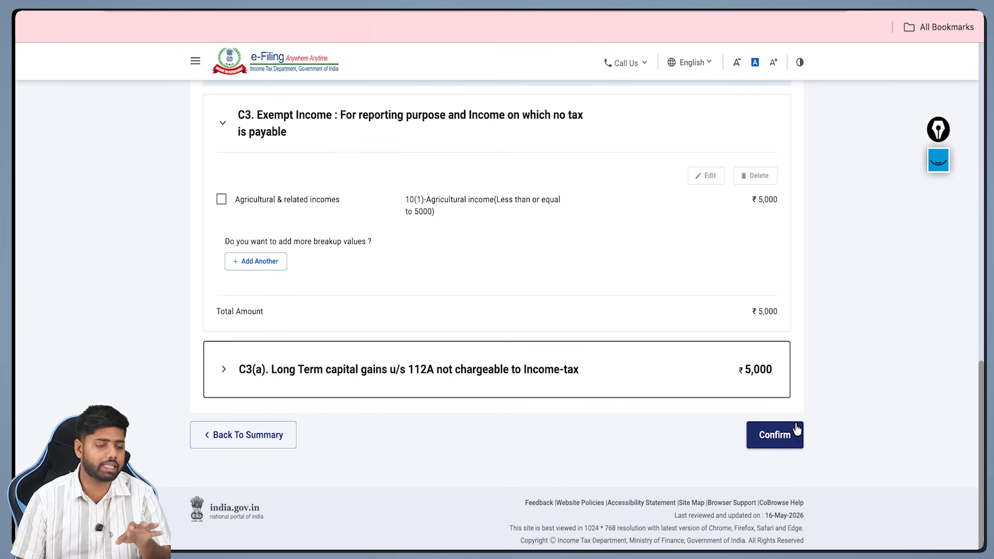
click(796, 434)
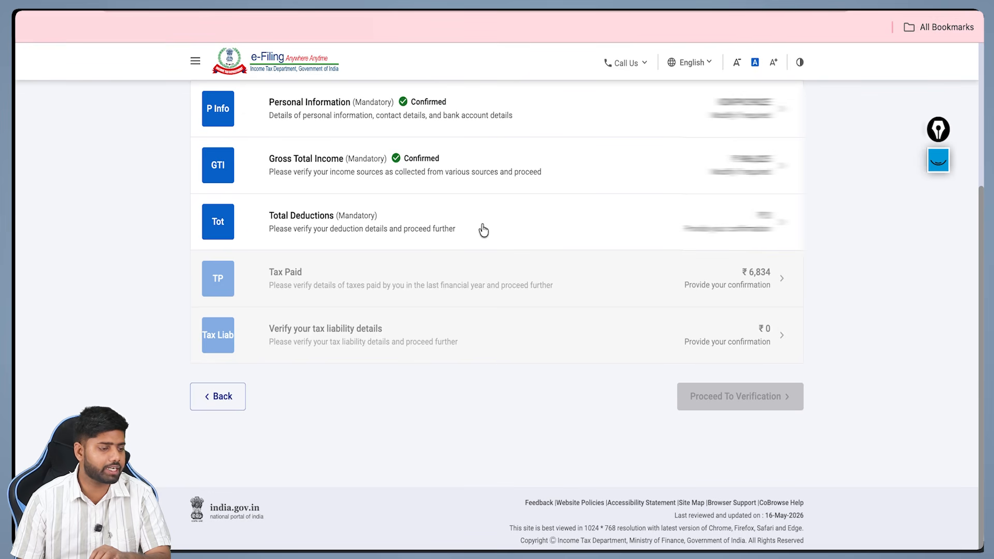
- Open Total Deductions, review the 80CCD(2), 80CCH and other deduction entries, and confirm the section
click(483, 229)
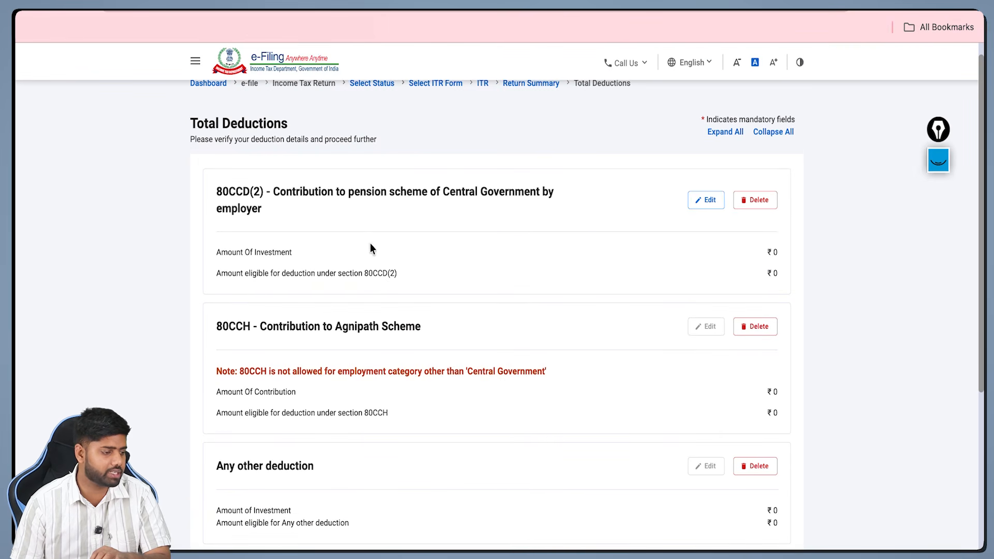
scroll(597, 248, down, 4)
scroll(593, 266, up, 5)
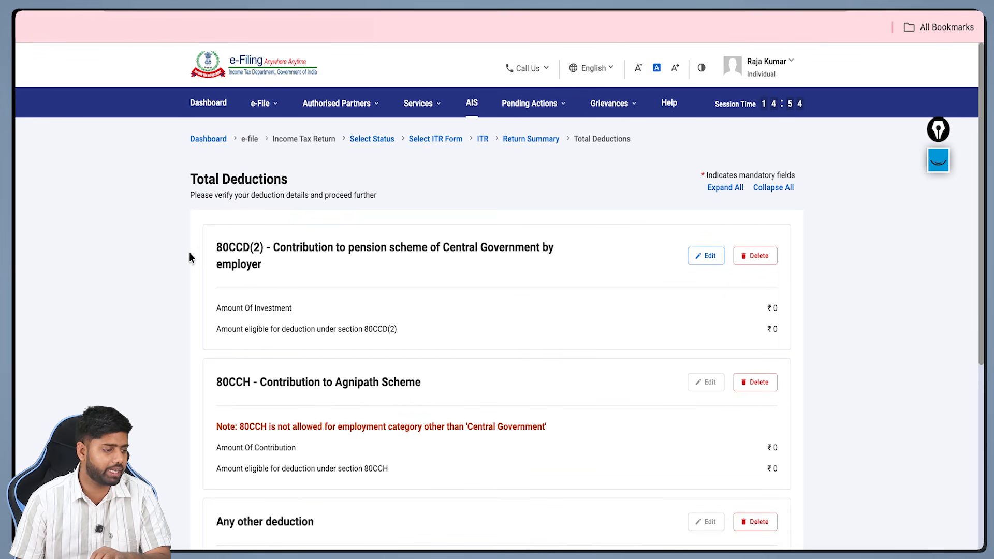
scroll(515, 411, down, 4)
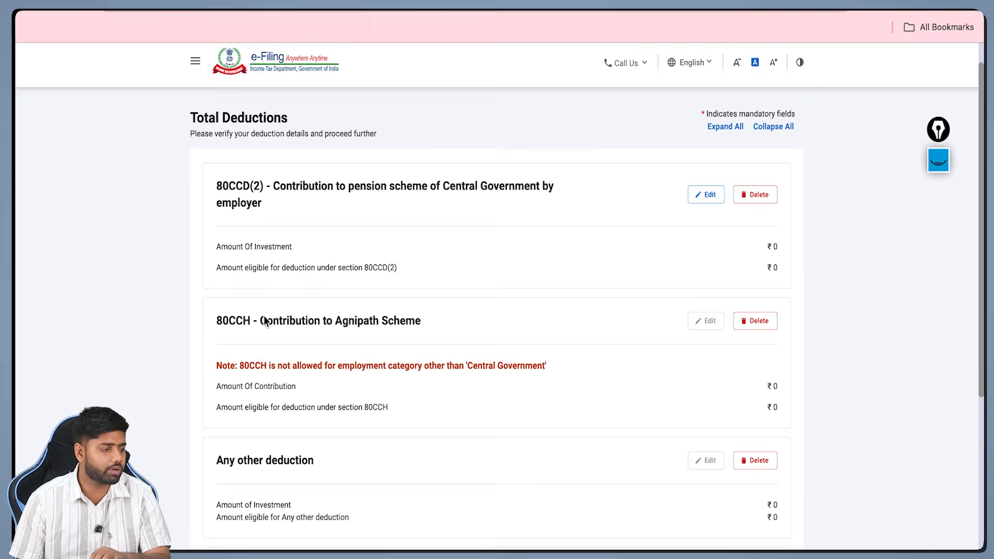
click(785, 539)
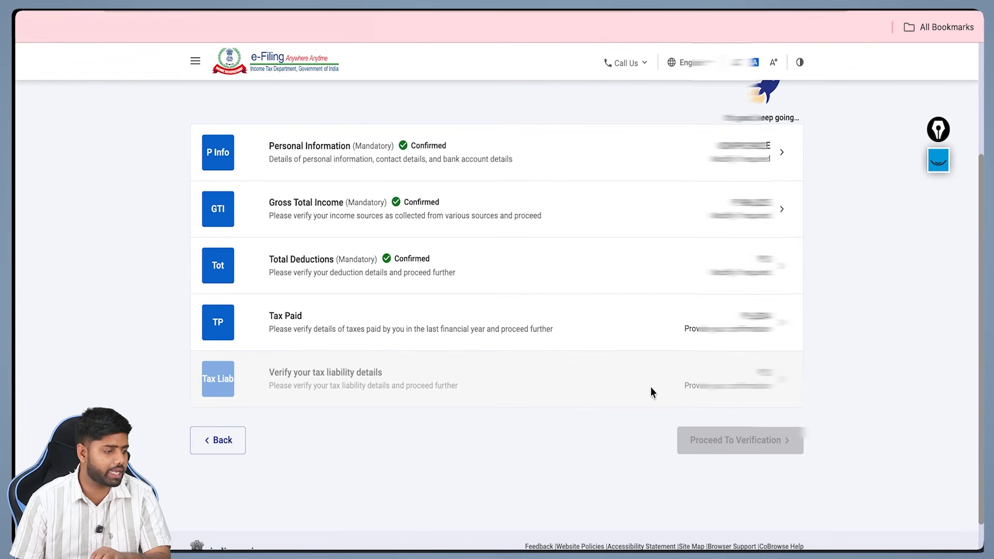
- Open Tax Paid, review the TDS, TCS and advance tax schedules with the total taxes paid, and confirm the section
click(556, 332)
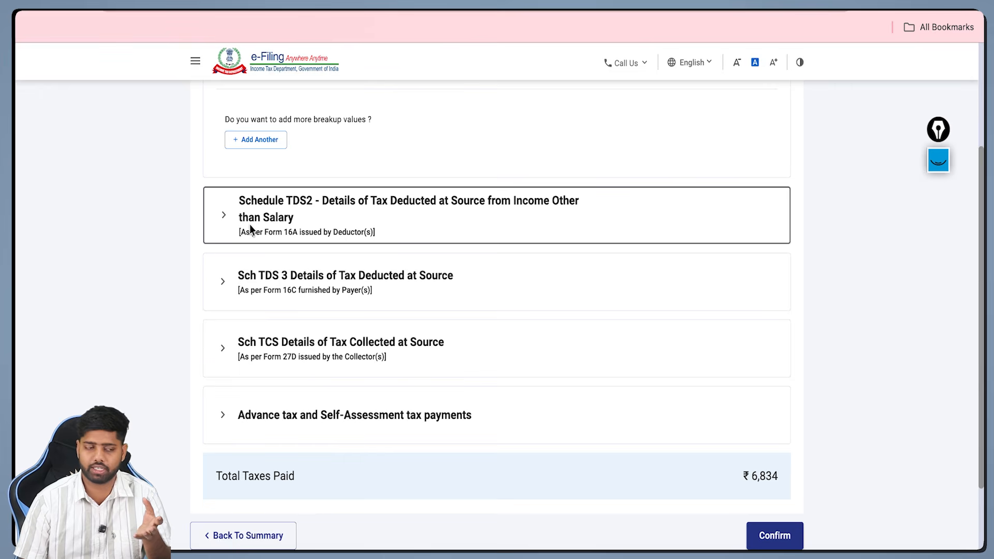
scroll(250, 225, down, 2)
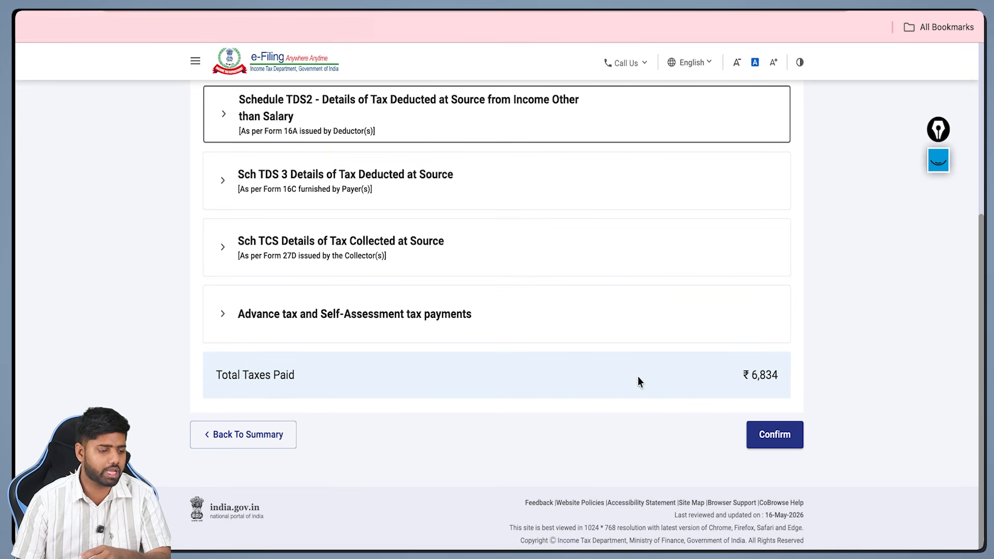
drag(750, 376, 791, 375)
click(792, 374)
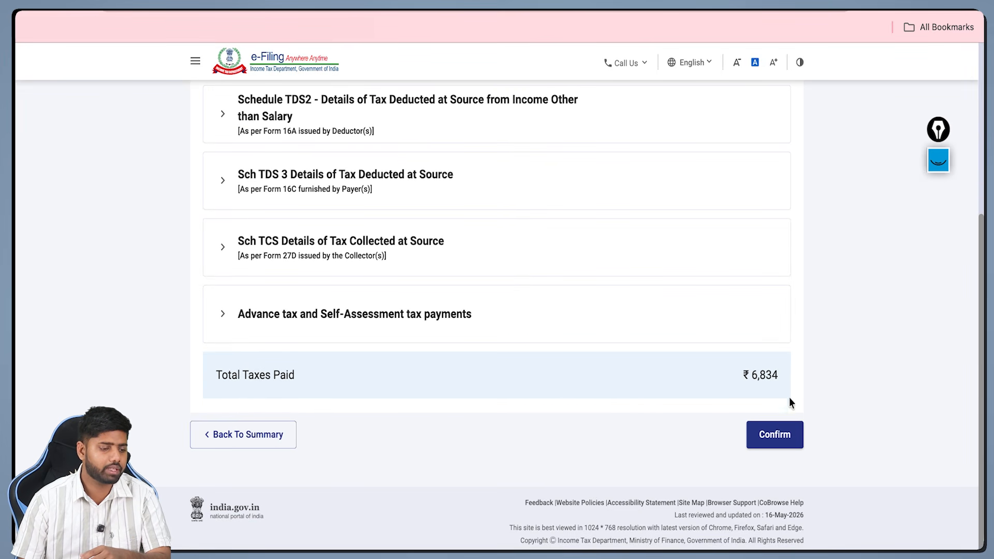
click(782, 439)
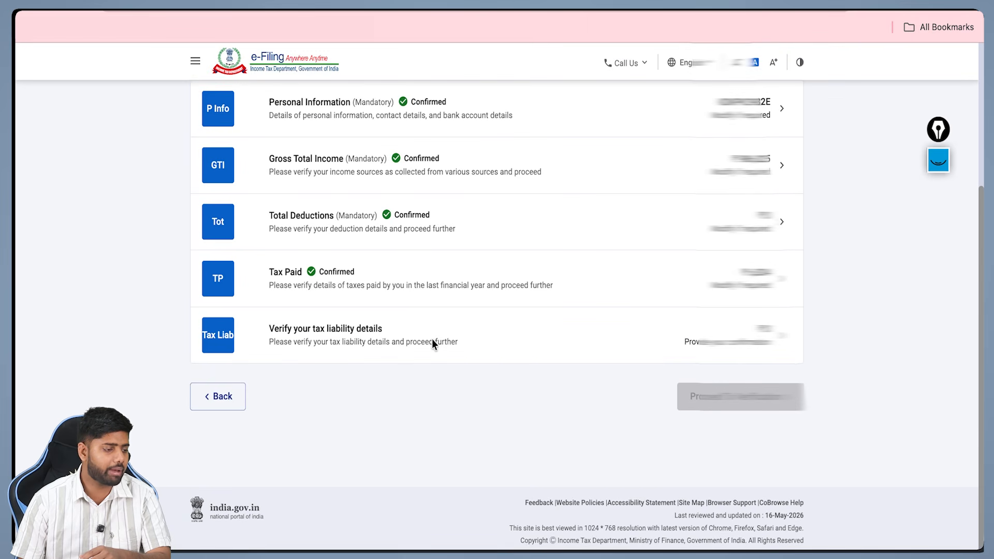
- Open the tax liability details, review the income and tax computation, and confirm the section
click(446, 338)
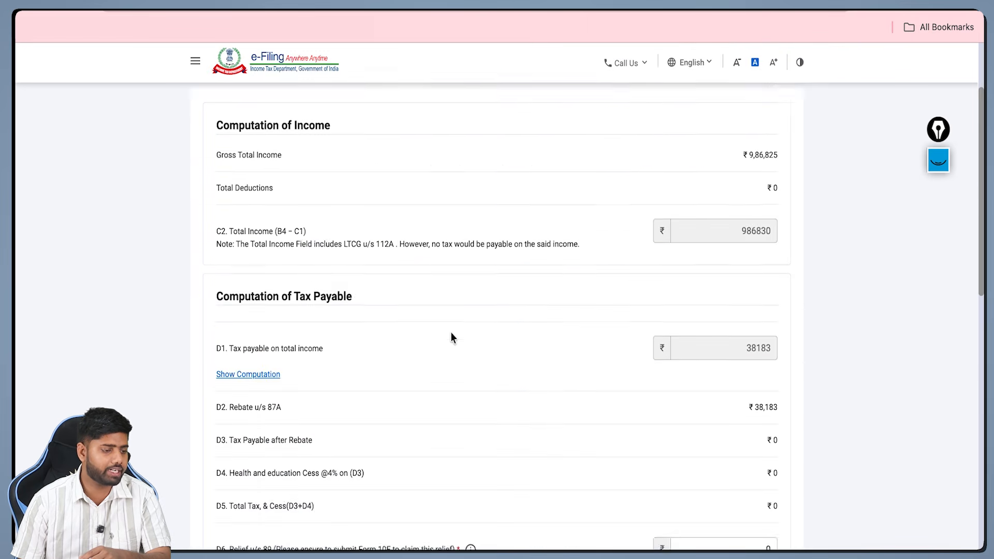
scroll(455, 343, down, 15)
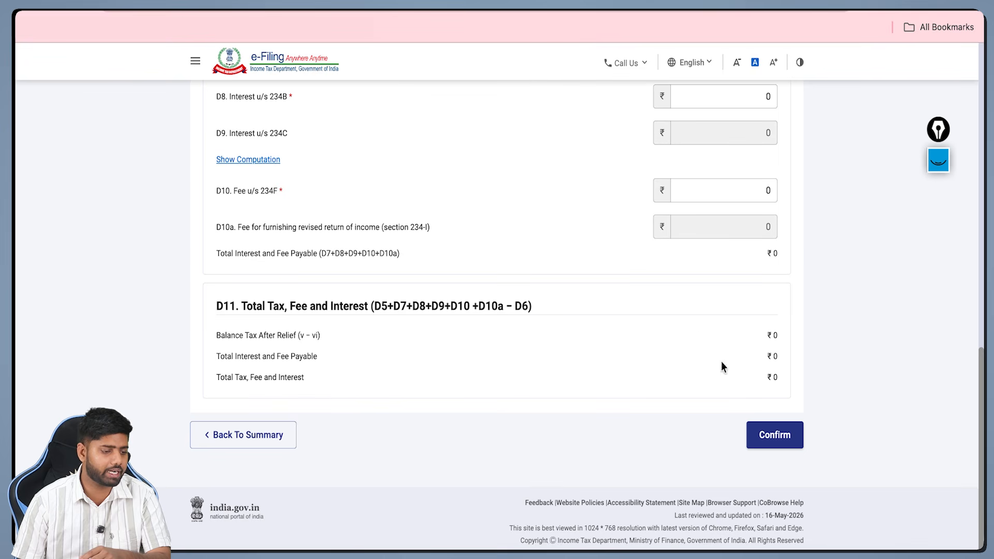
click(766, 436)
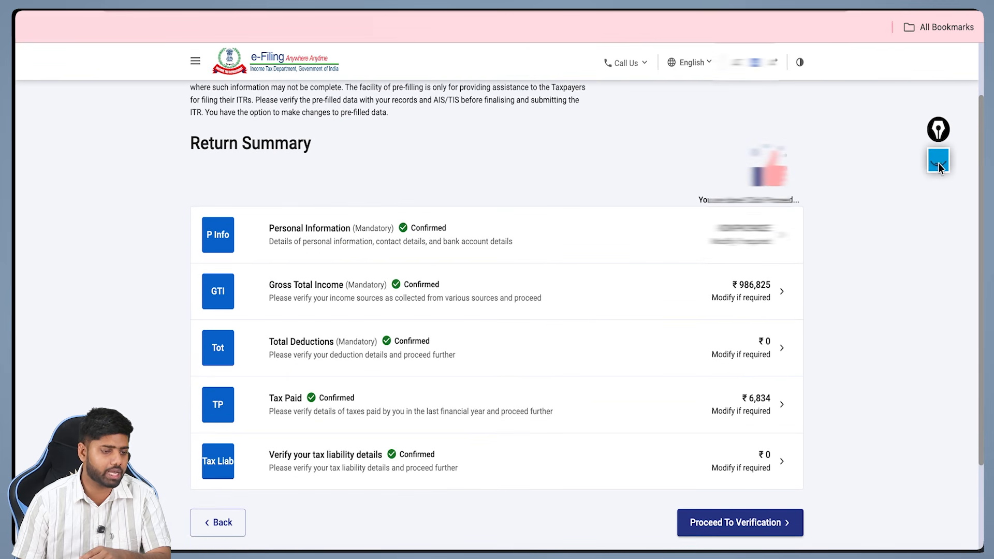
- Tick all five confirmed sections of the Return Summary with the pen, mark Proceed To Verification and continue to the tax summary
click(938, 162)
drag(521, 240, 540, 235)
mouse_move(535, 271)
mouse_down()
mouse_move(544, 285)
mouse_move(569, 273)
mouse_up()
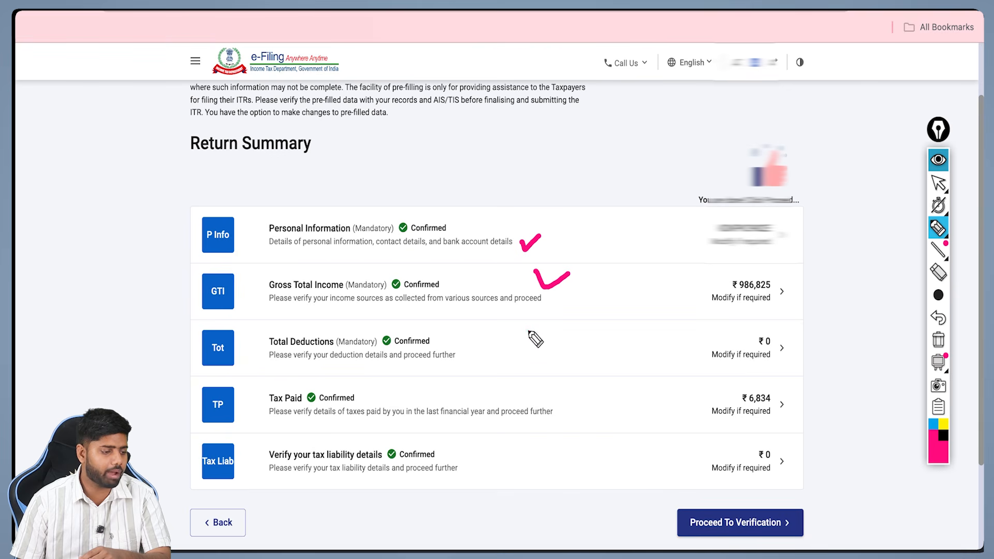
drag(527, 329, 543, 336)
drag(495, 392, 507, 388)
drag(474, 462, 487, 462)
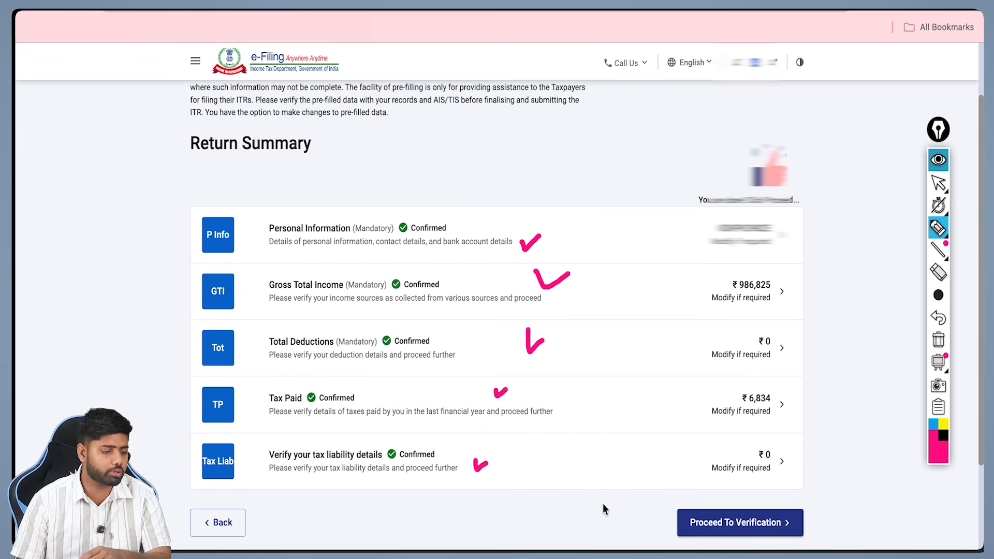
mouse_move(604, 510)
mouse_down()
mouse_move(644, 533)
mouse_move(657, 520)
mouse_up()
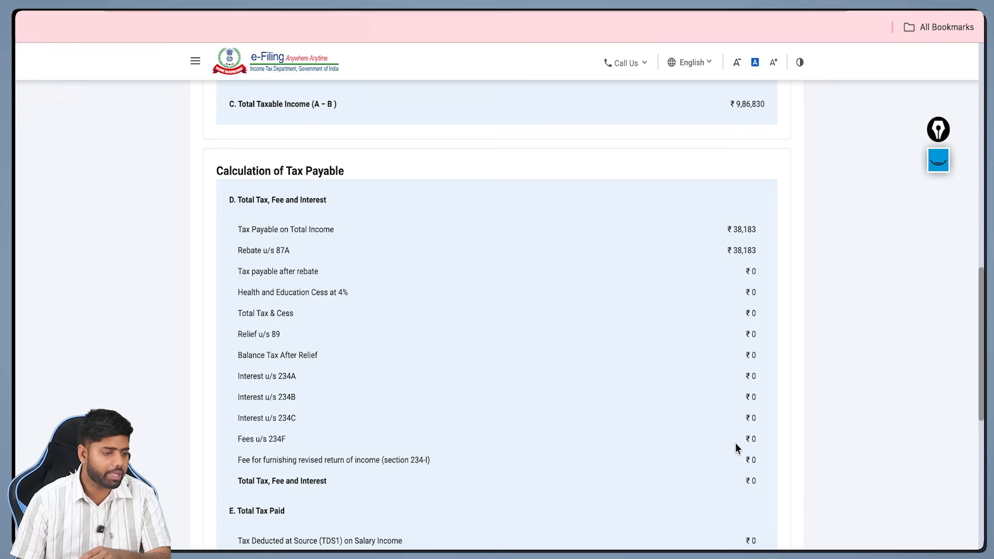
- Review the deductions, taxable income and tax payable in the tax summary, and proceed to Preview and Submit Your Return
scroll(738, 448, down, 9)
scroll(673, 367, up, 13)
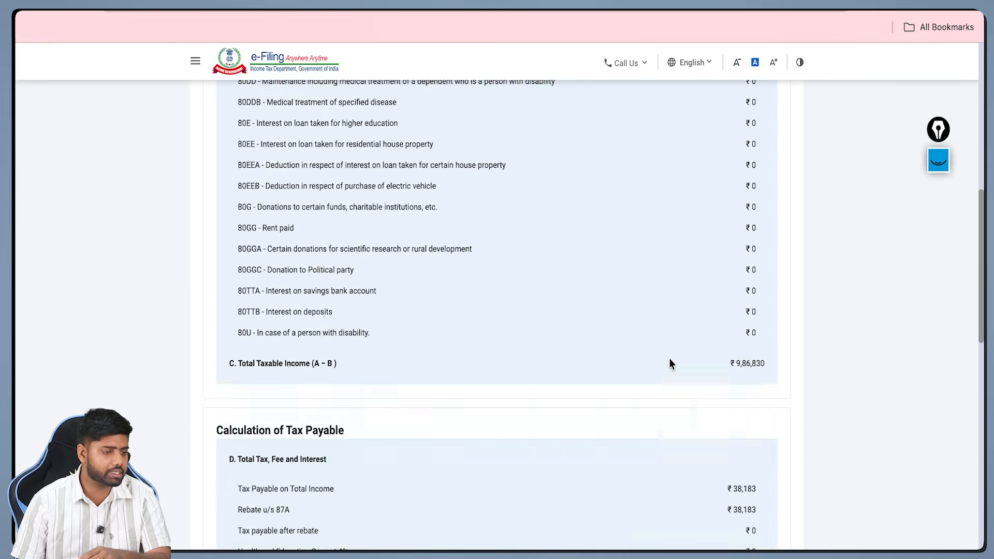
scroll(669, 362, down, 10)
click(683, 441)
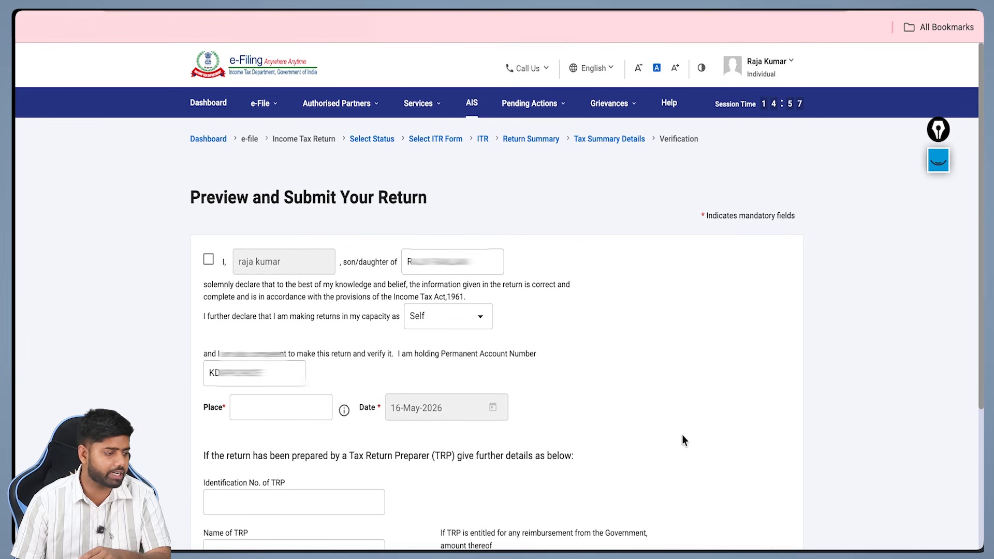
- Accept the self-declaration for the return and activate its Place field
click(209, 263)
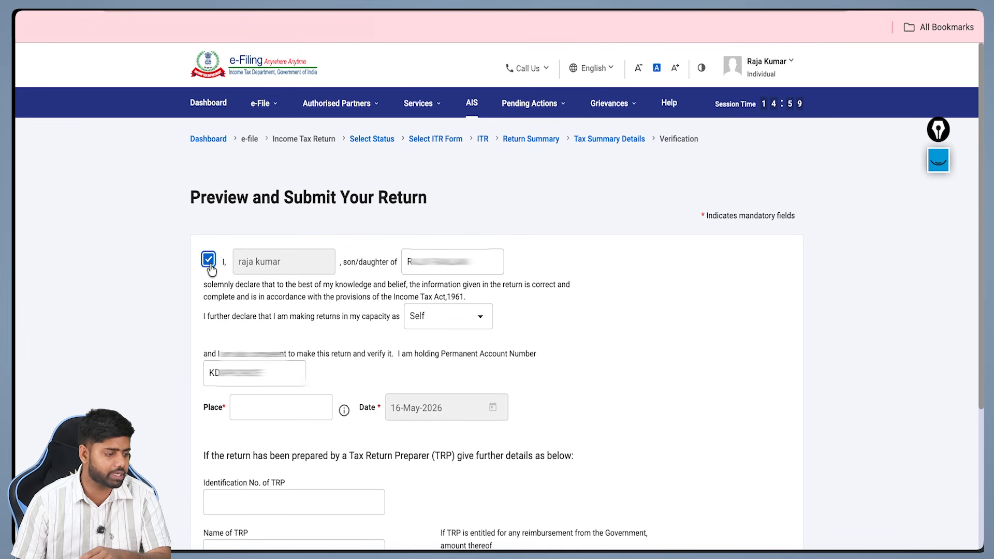
click(259, 415)
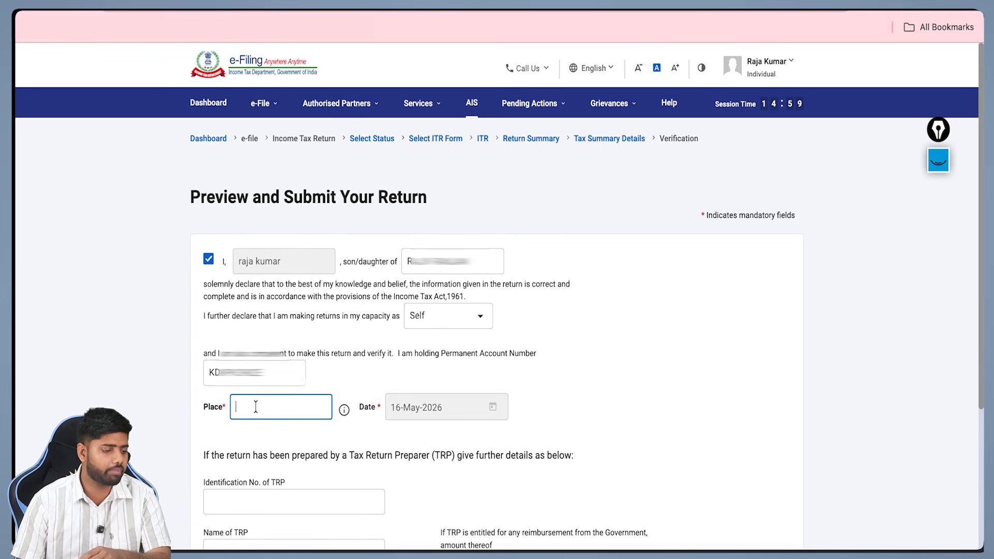
scroll(474, 417, down, 3)
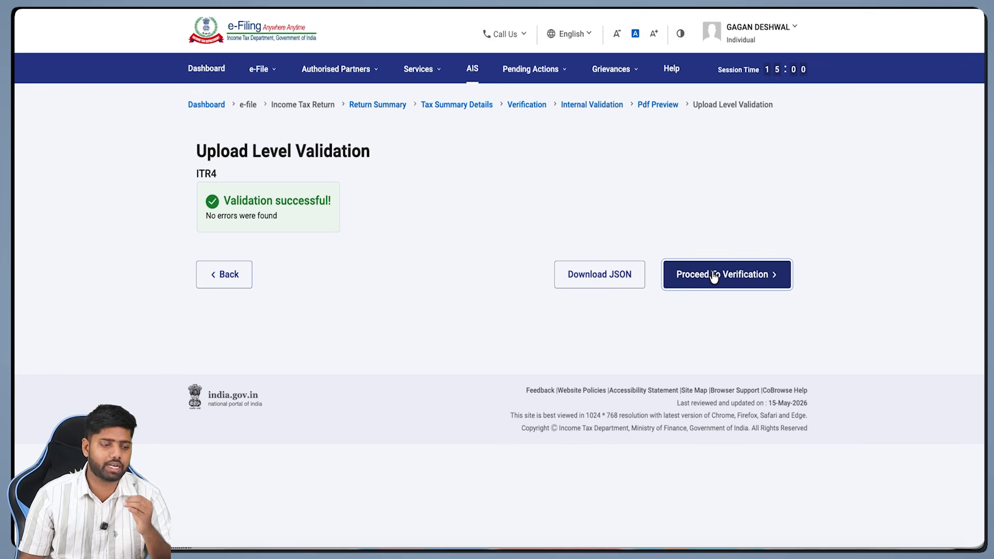
- Proceed to verification from Upload Level Validation, and mark the three verification methods and the ITR-V 30-day limit with the pen
mouse_move(730, 300)
mouse_down()
mouse_move(734, 308)
mouse_move(760, 284)
mouse_up()
click(714, 277)
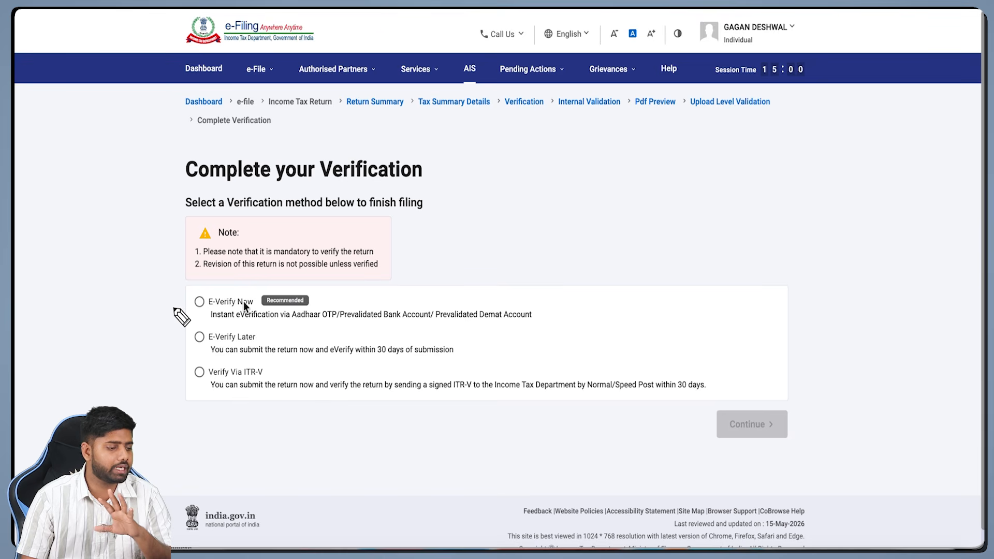
click(174, 308)
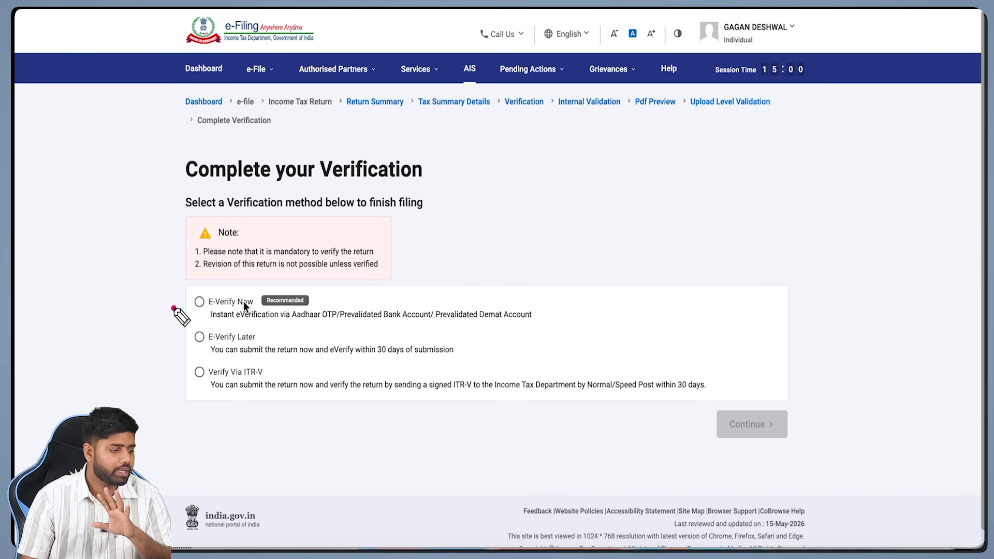
drag(173, 308, 182, 305)
drag(176, 343, 183, 339)
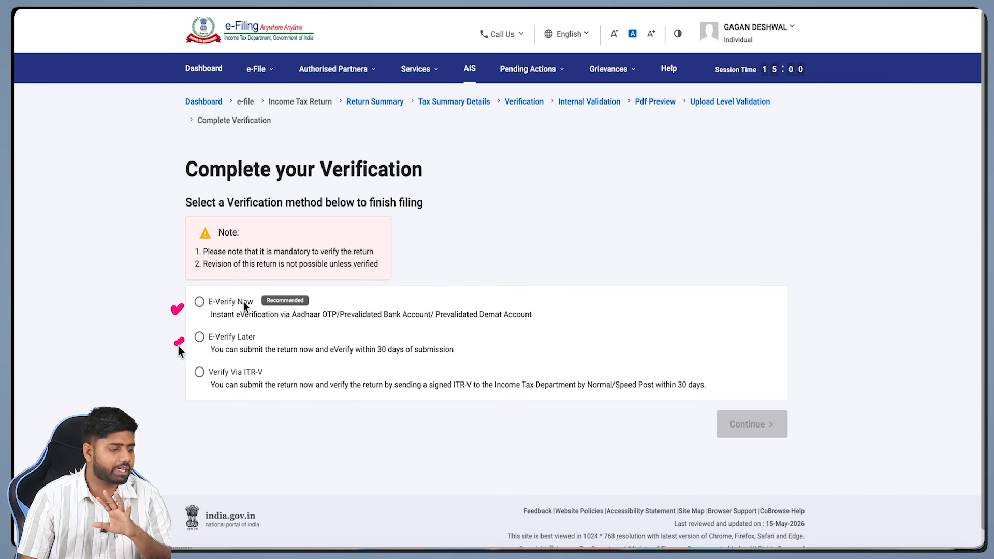
drag(171, 375, 217, 391)
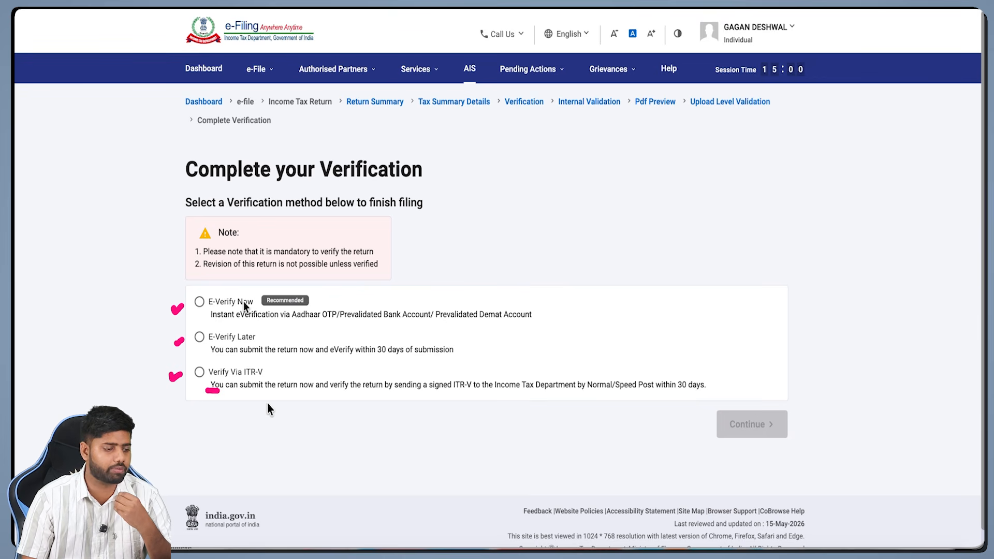
drag(633, 403, 706, 398)
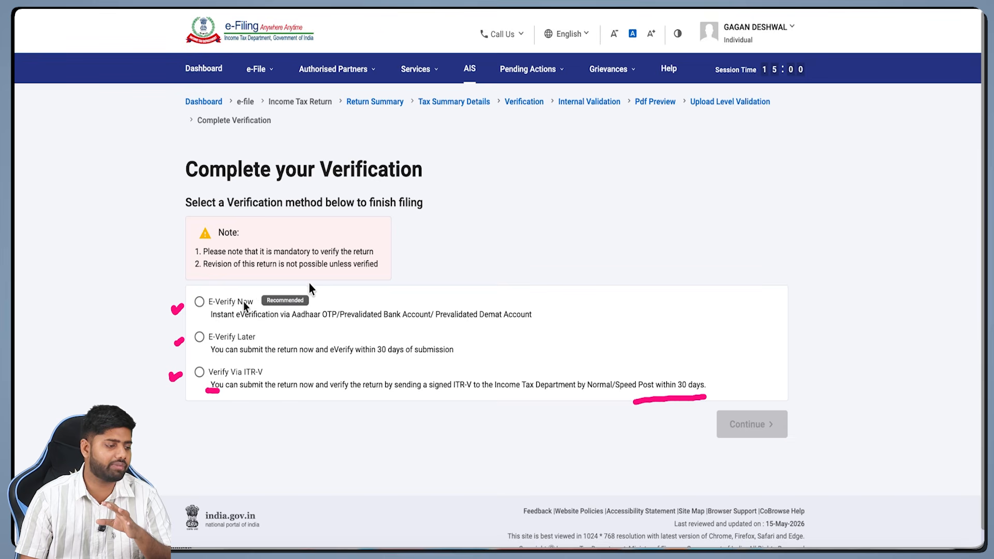
drag(318, 291, 337, 280)
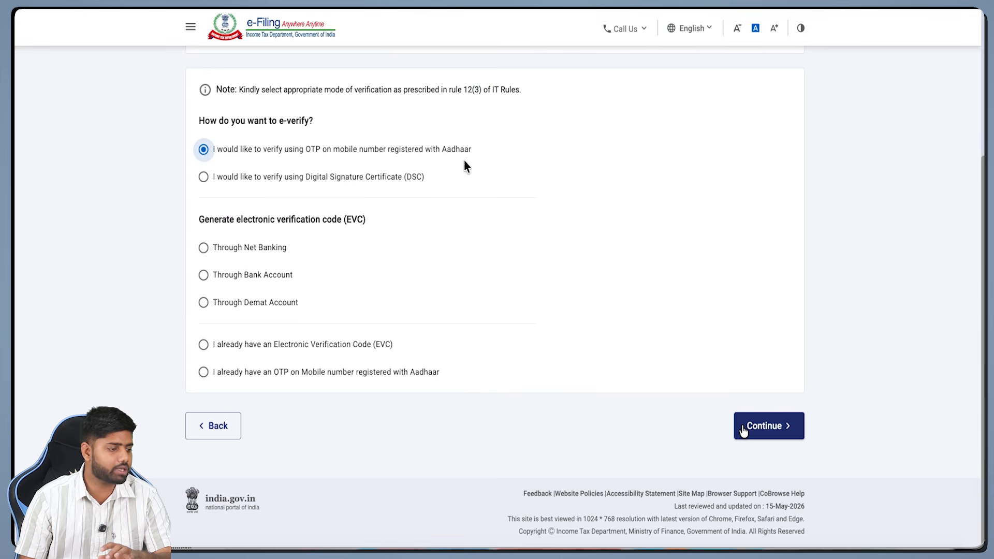
- Mark the e-verify option using OTP on the Aadhaar-registered mobile number with a pen arrow, and point out Continue
drag(484, 149, 604, 145)
mouse_move(497, 132)
mouse_down()
mouse_move(500, 162)
mouse_move(525, 162)
mouse_up()
drag(188, 162, 200, 162)
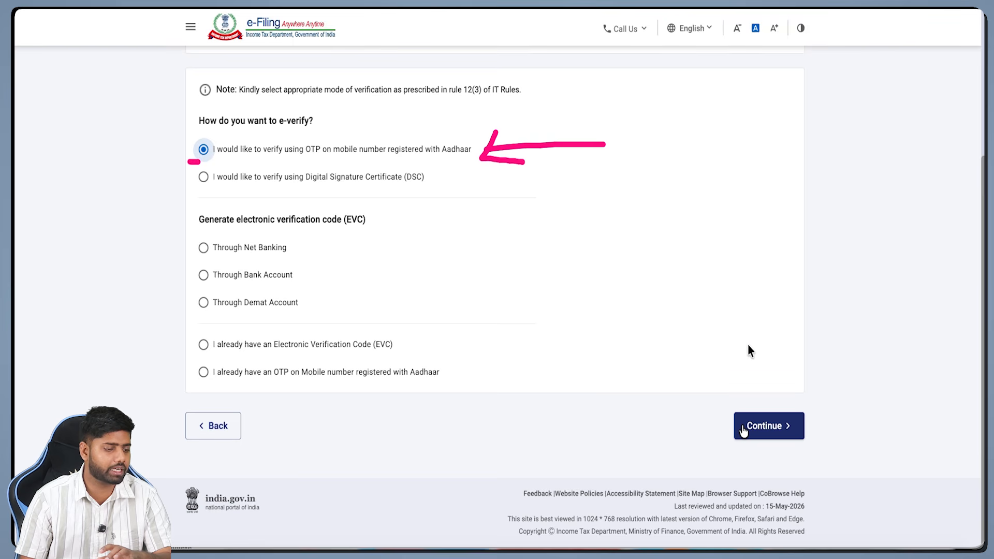
mouse_move(759, 346)
mouse_down()
mouse_move(772, 398)
mouse_move(777, 384)
mouse_up()
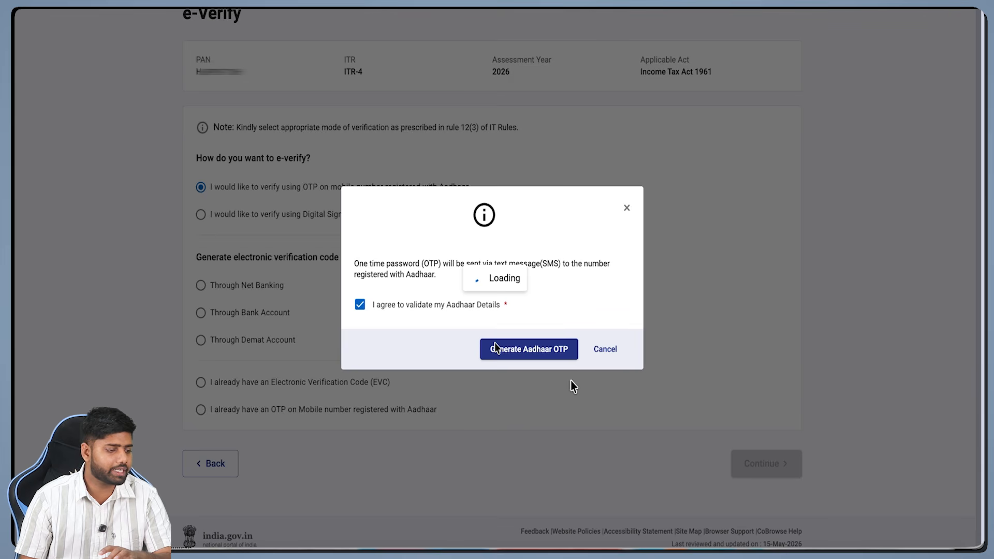
- Mark the Generate Aadhaar OTP action, the OTP entry boxes and Validate with the pen
drag(557, 370, 578, 356)
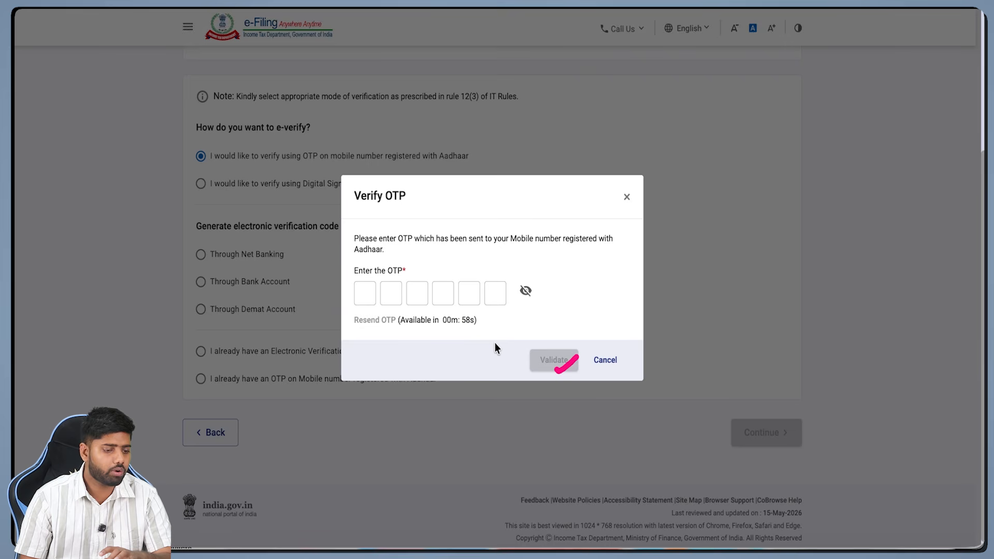
drag(368, 296, 395, 295)
drag(522, 363, 548, 351)
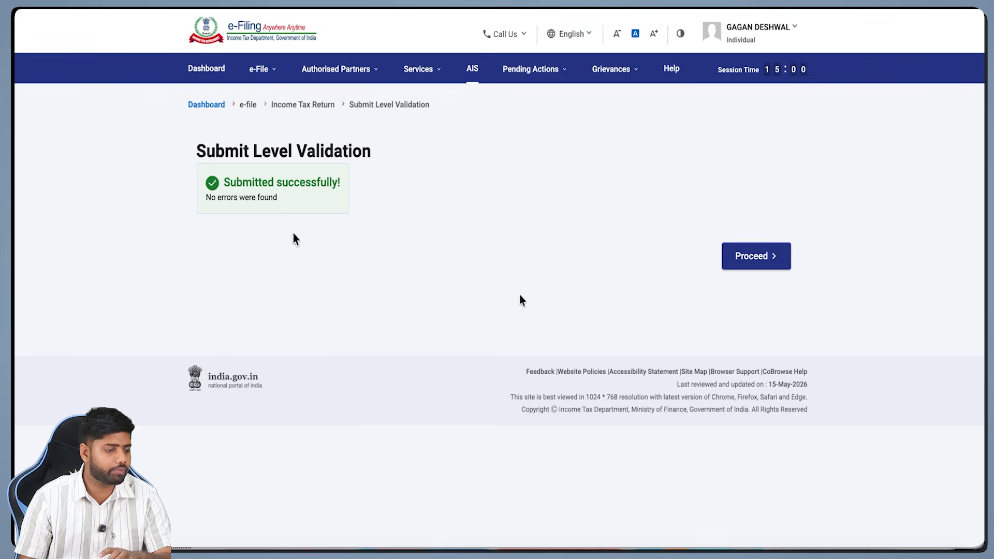
- Mark the submission message, Proceed, Download Receipt, the downloaded acknowledgement file and the notification contact details with the pen
drag(292, 229, 301, 229)
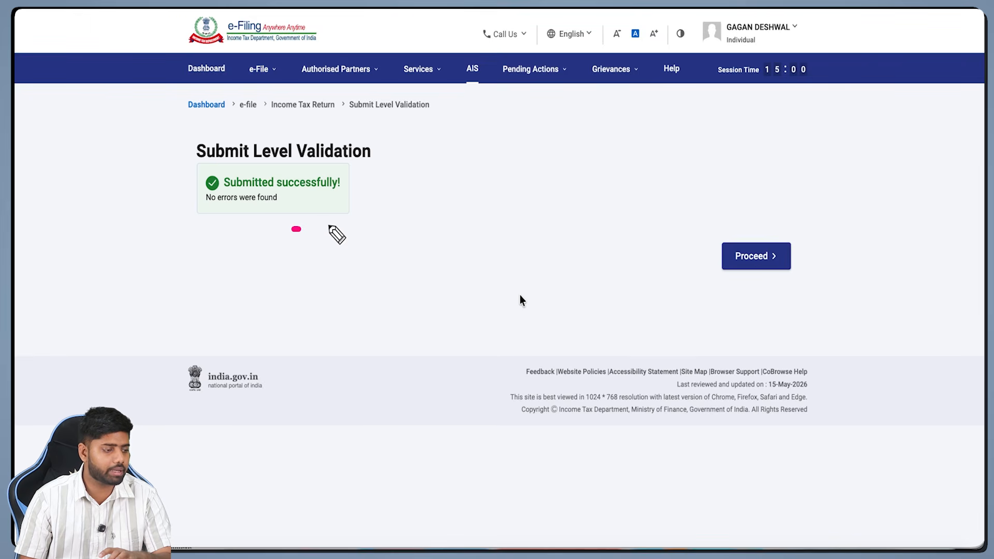
mouse_move(693, 254)
mouse_down()
mouse_move(724, 238)
mouse_move(730, 275)
mouse_move(758, 265)
mouse_up()
mouse_move(550, 259)
mouse_down()
mouse_move(566, 273)
mouse_move(571, 260)
mouse_up()
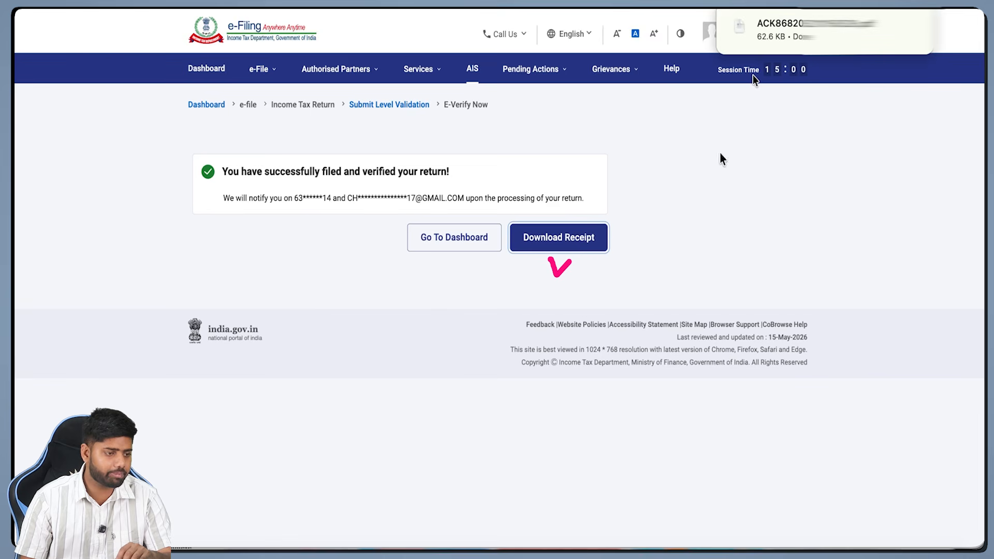
mouse_move(835, 50)
mouse_down()
mouse_move(846, 106)
mouse_move(838, 49)
mouse_move(830, 71)
mouse_move(849, 36)
mouse_up()
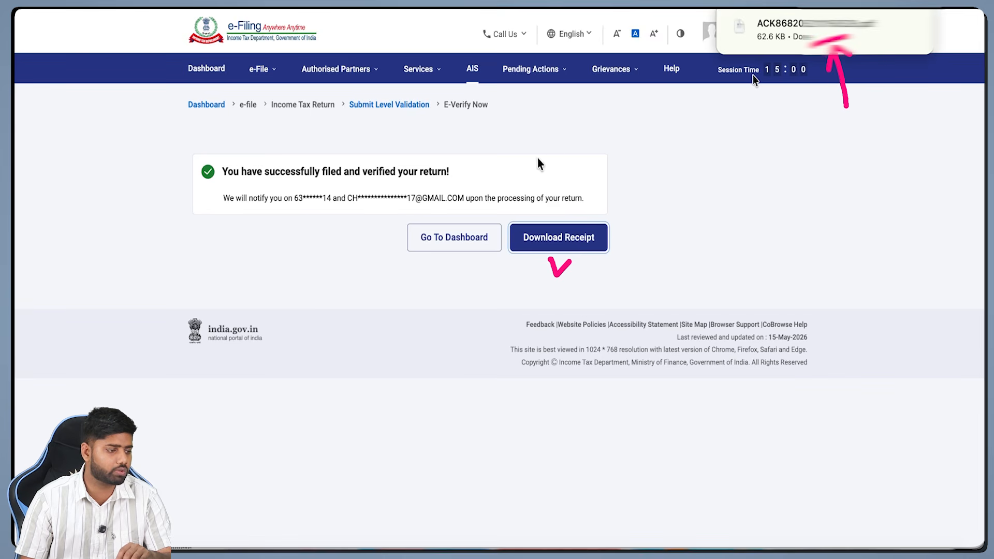
drag(294, 204, 374, 210)
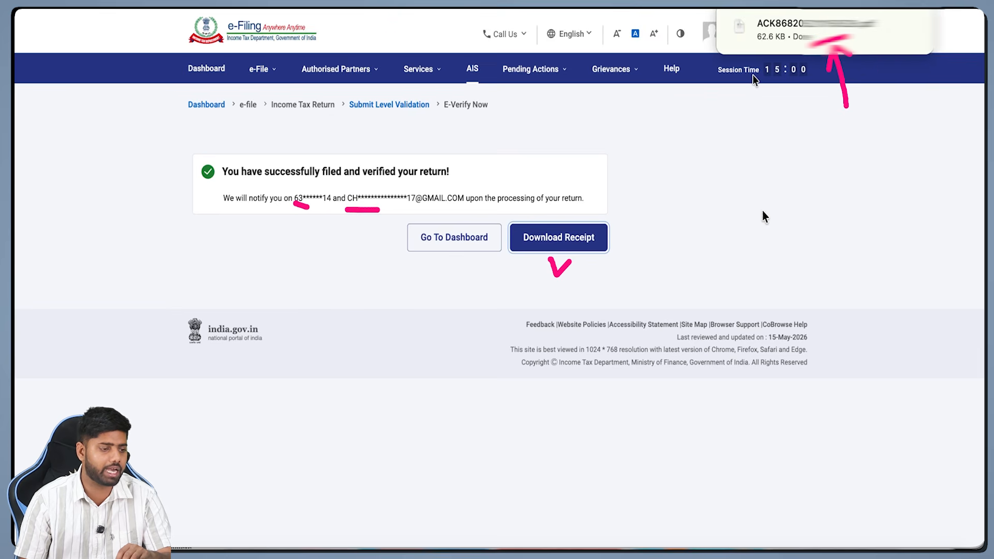